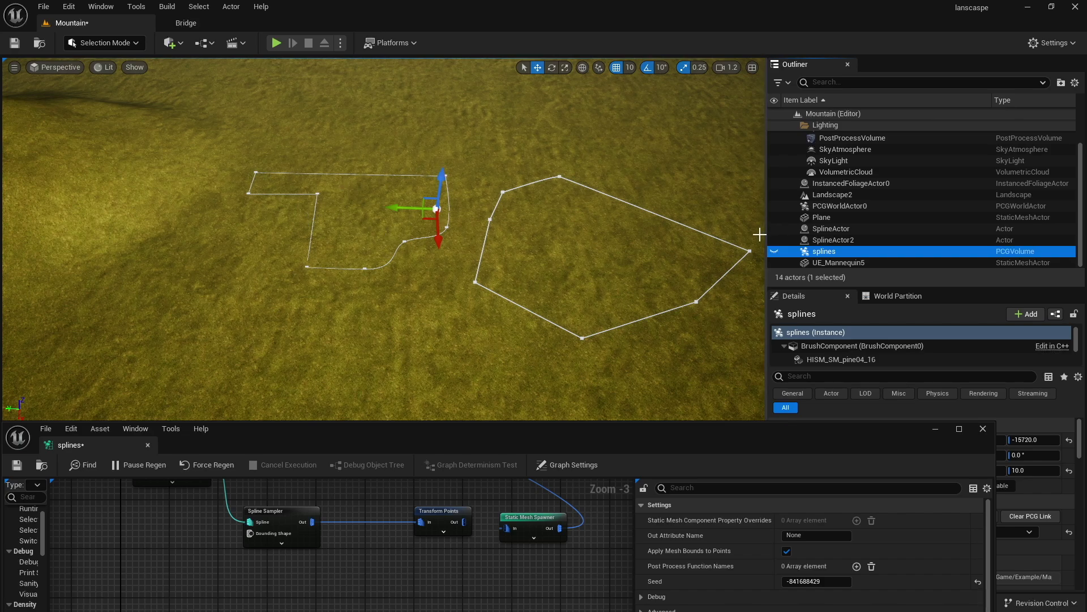
# Try moving the near corner point of the forest spline inward and undo the move.
pyautogui.click(419, 348)
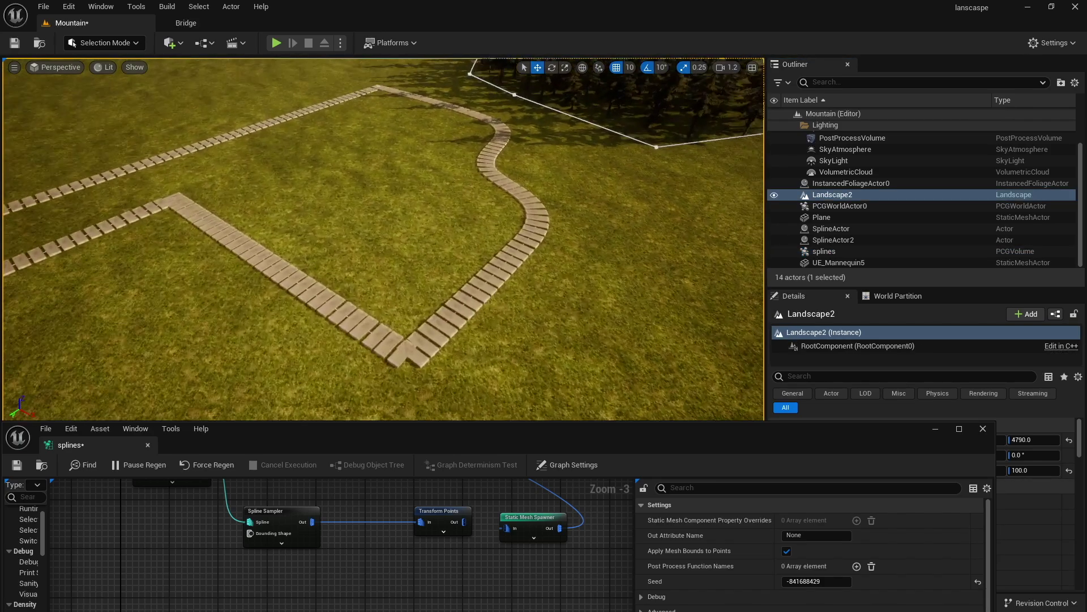
pyautogui.moveTo(419, 348)
pyautogui.mouseDown(button='right')
pyautogui.moveTo(453, 311)
pyautogui.moveTo(447, 334)
pyautogui.moveTo(417, 334)
pyautogui.moveTo(417, 295)
pyautogui.moveTo(425, 374)
pyautogui.moveTo(417, 347)
pyautogui.mouseUp(button='right')
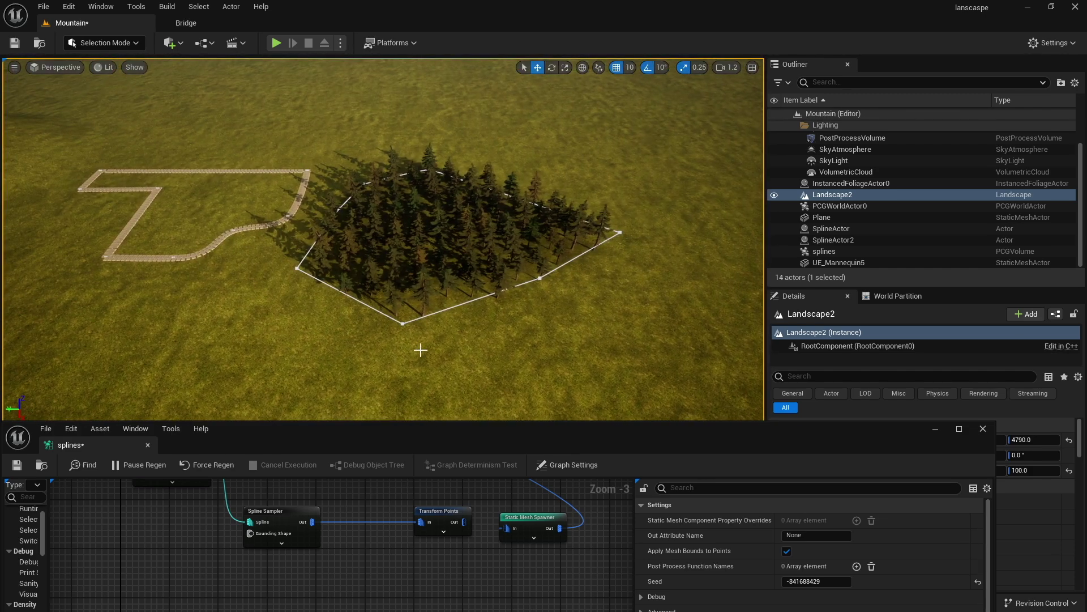
pyautogui.click(401, 324)
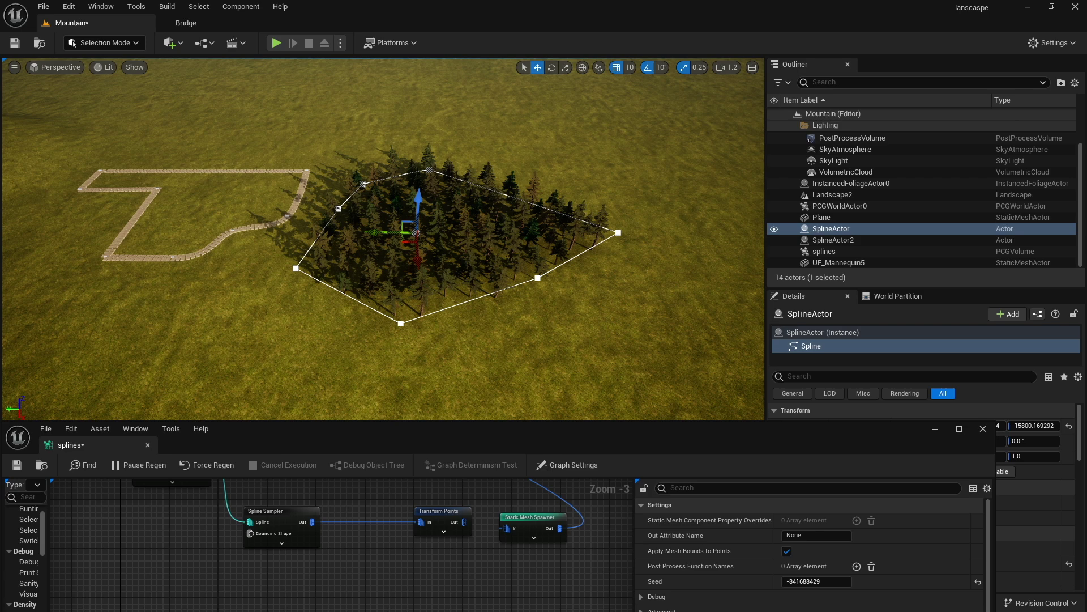
pyautogui.click(401, 323)
pyautogui.moveTo(406, 364); pyautogui.dragTo(388, 299)
pyautogui.moveTo(350, 285); pyautogui.dragTo(306, 286, button='right')
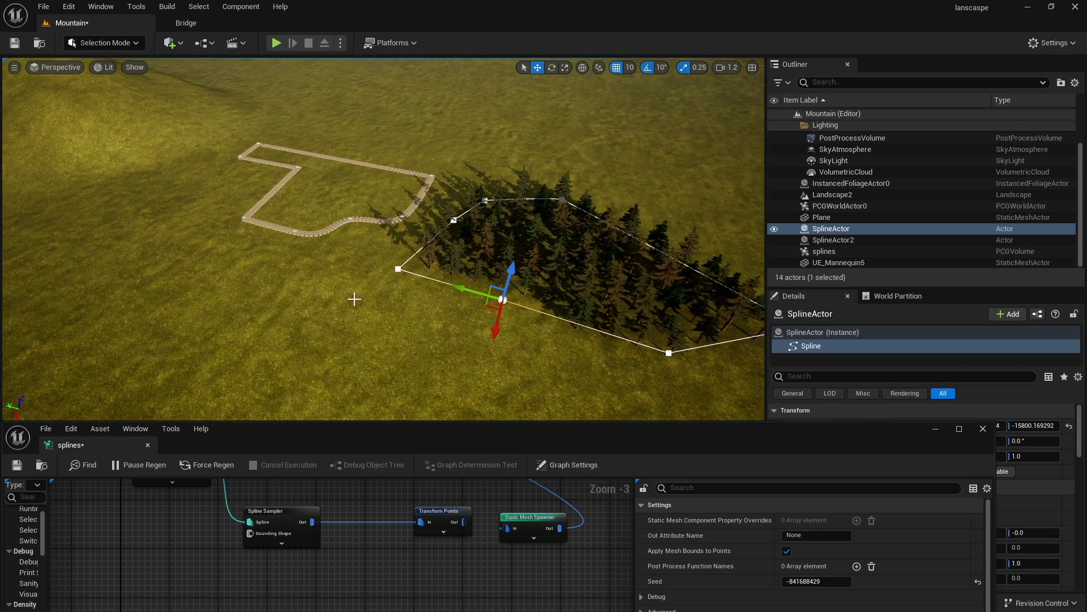
pyautogui.hotkey('ctrl', 'z')
# Move SplineActor2 with its plank path across the landscape towards the hill.
pyautogui.moveTo(279, 245); pyautogui.dragTo(392, 238, button='right')
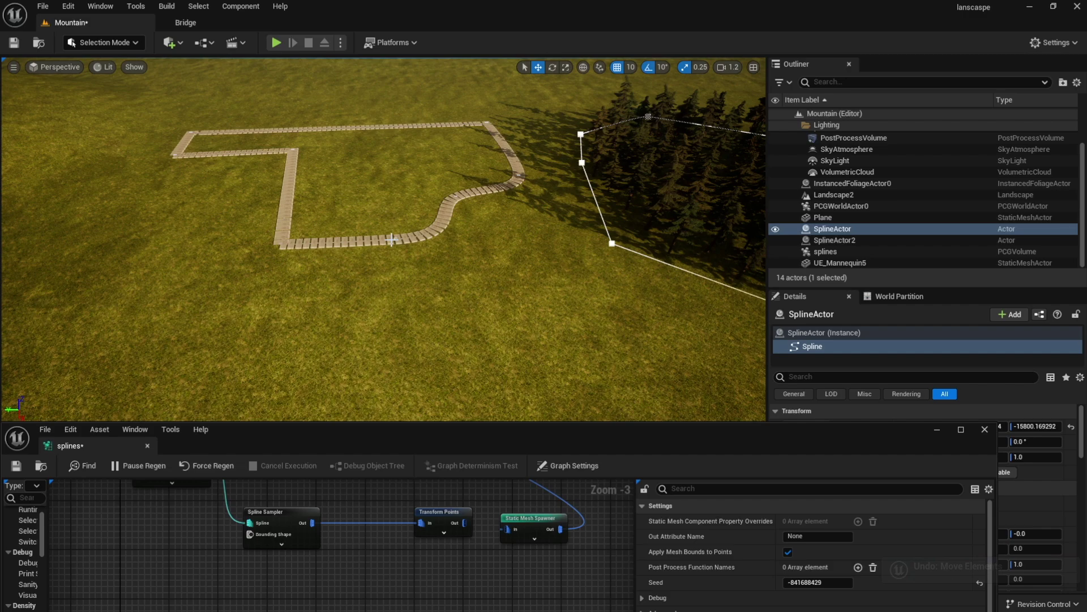
pyautogui.click(414, 249)
pyautogui.moveTo(403, 223); pyautogui.dragTo(323, 215, button='right')
pyautogui.click(817, 229)
pyautogui.click(814, 239)
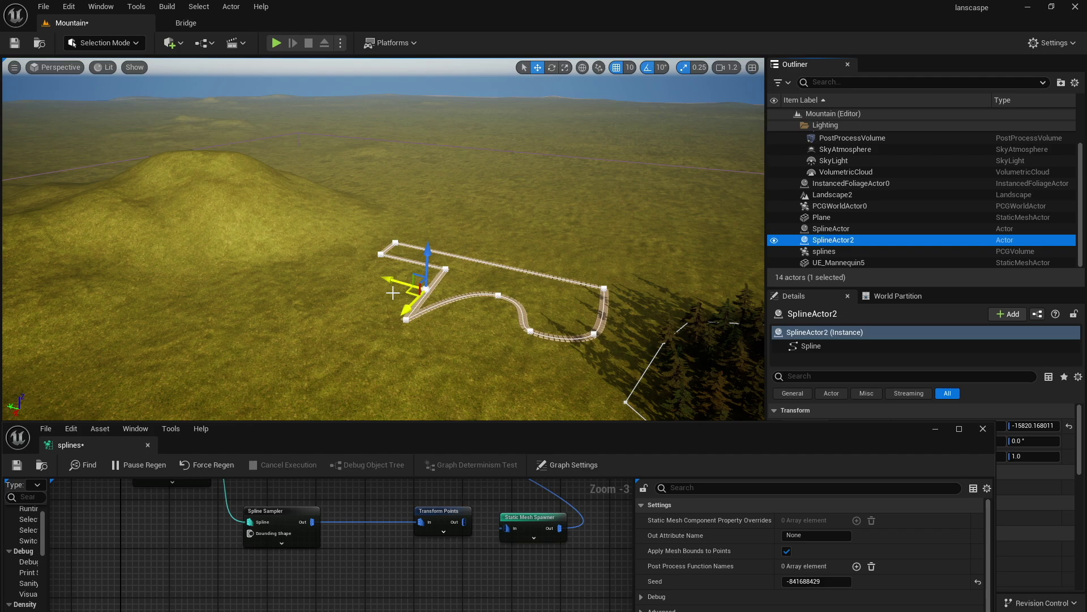
pyautogui.moveTo(393, 281); pyautogui.dragTo(281, 240)
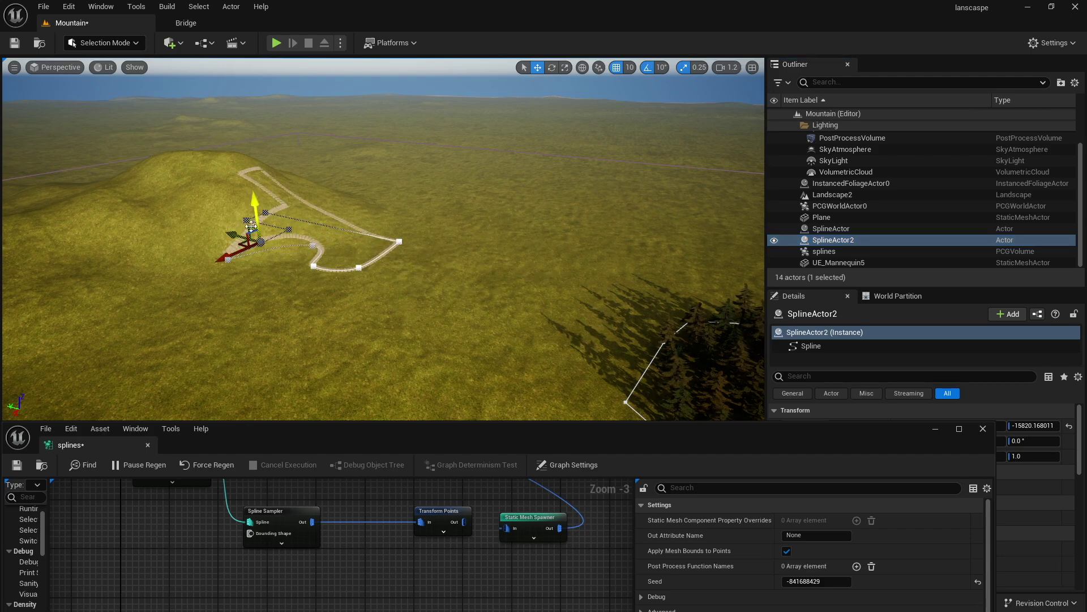
pyautogui.moveTo(237, 227); pyautogui.dragTo(131, 220, button='right')
pyautogui.moveTo(351, 227); pyautogui.dragTo(263, 258, button='right')
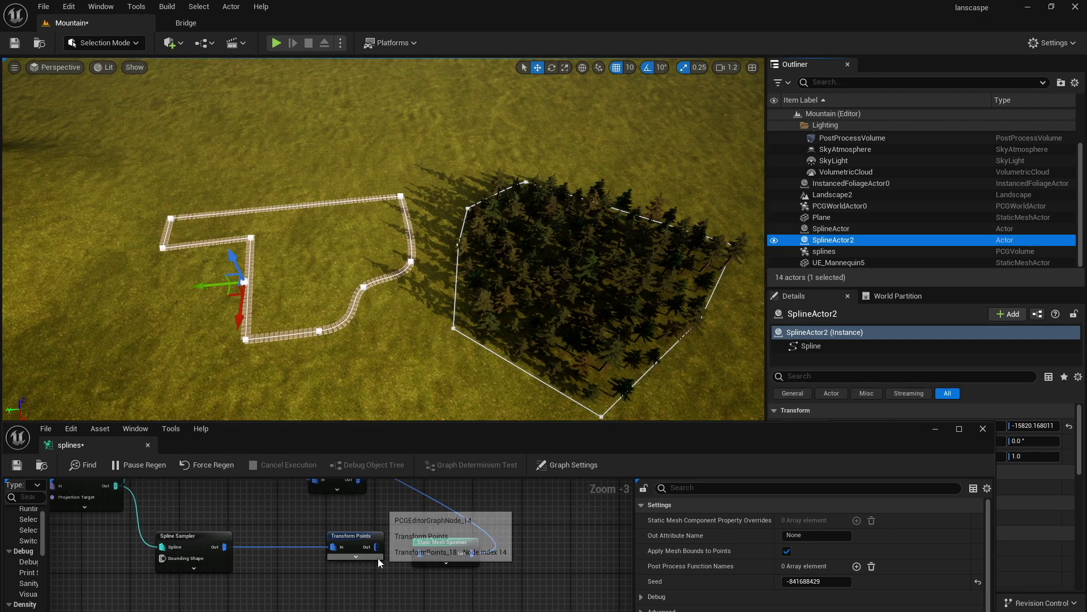
# Disconnect Transform Points from the upper Static Mesh Spawner and connect the lower Transform Points output to the lower Static Mesh Spawner.
pyautogui.moveTo(405, 522); pyautogui.dragTo(428, 559, button='right')
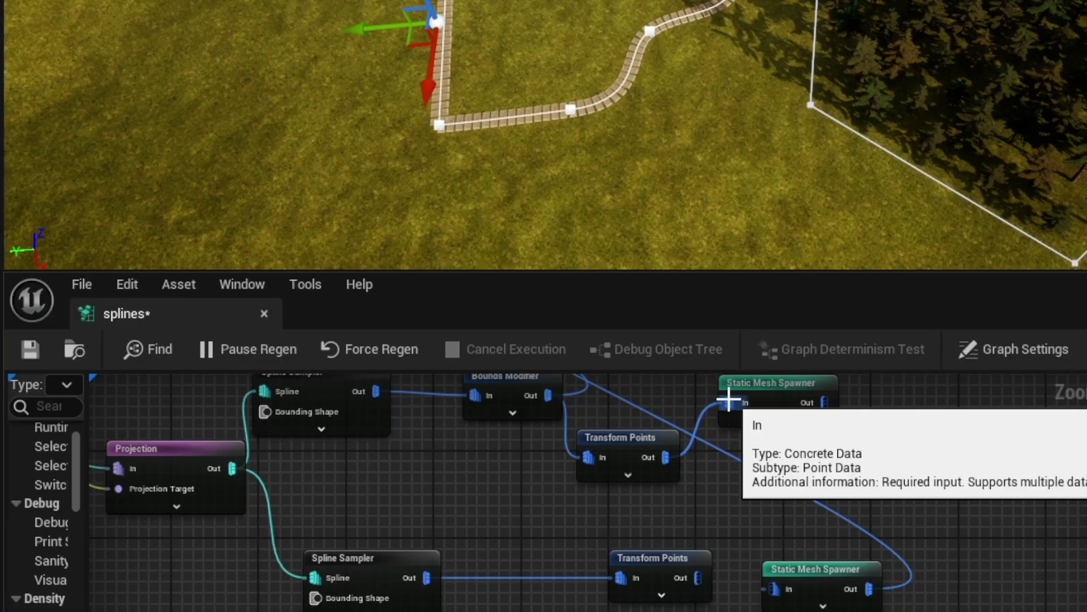
pyautogui.keyDown('alt'); pyautogui.click(407, 494); pyautogui.keyUp('alt')
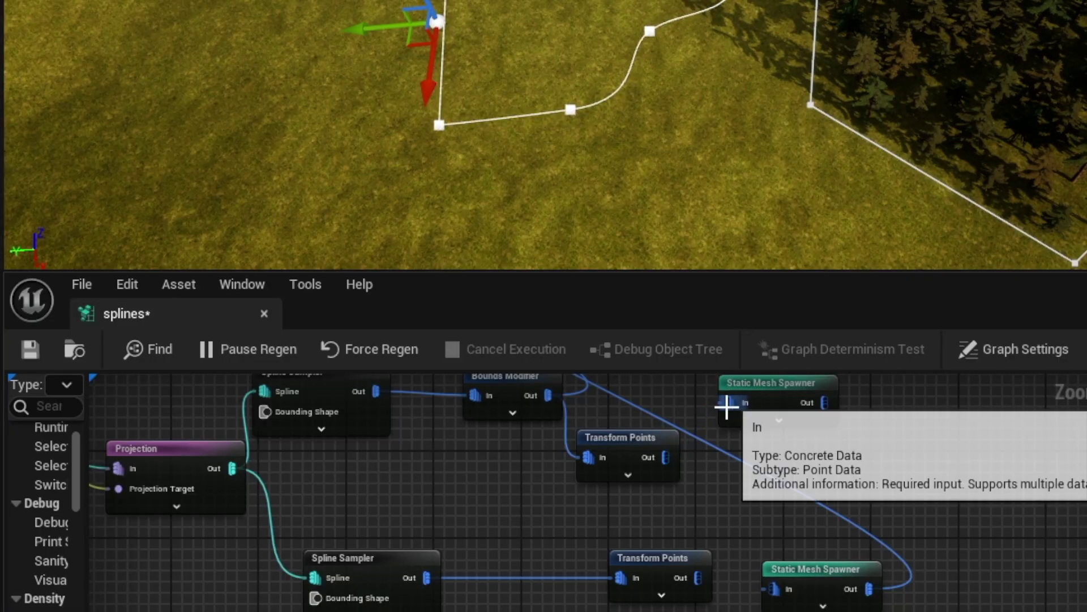
pyautogui.moveTo(703, 577); pyautogui.dragTo(779, 589)
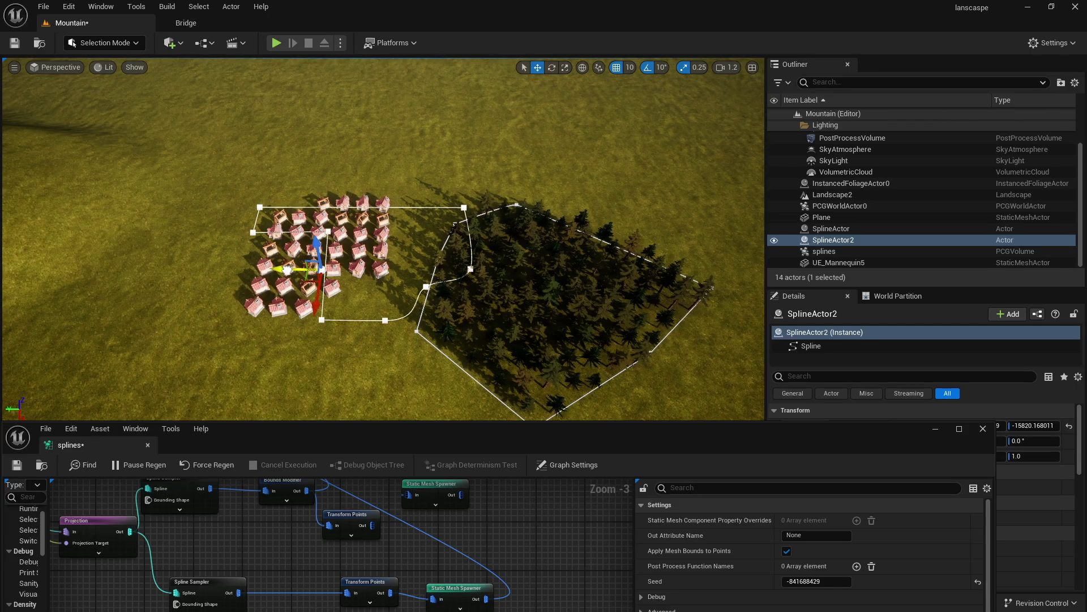
# Move SplineActor2 with its houses into the edge of the forest and back out again.
pyautogui.moveTo(369, 277); pyautogui.dragTo(374, 276)
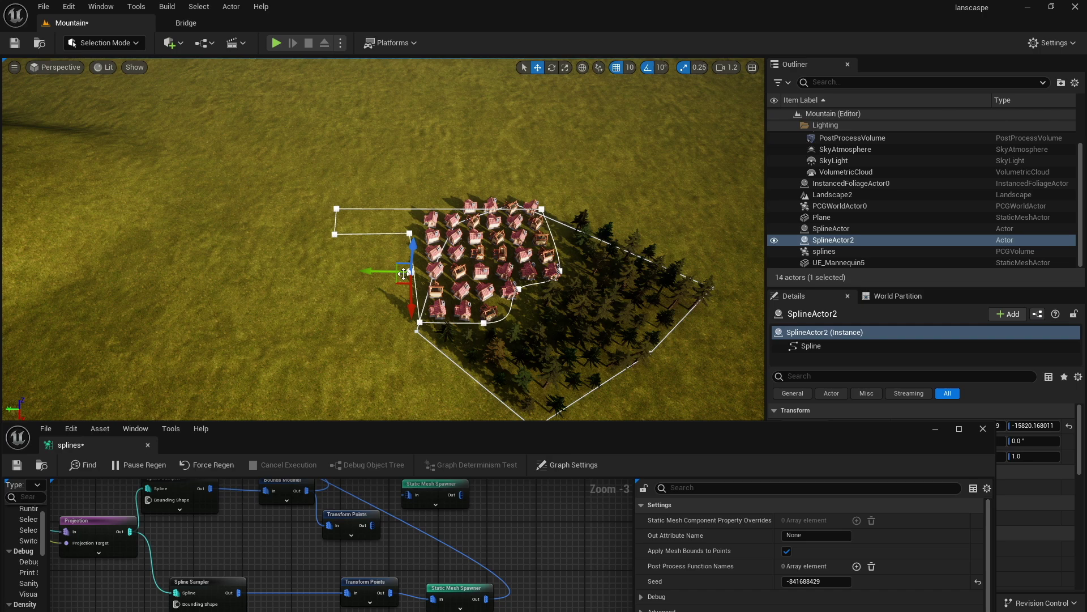
pyautogui.moveTo(374, 277)
pyautogui.mouseDown(button='right')
pyautogui.moveTo(498, 266)
pyautogui.moveTo(379, 272)
pyautogui.mouseUp(button='right')
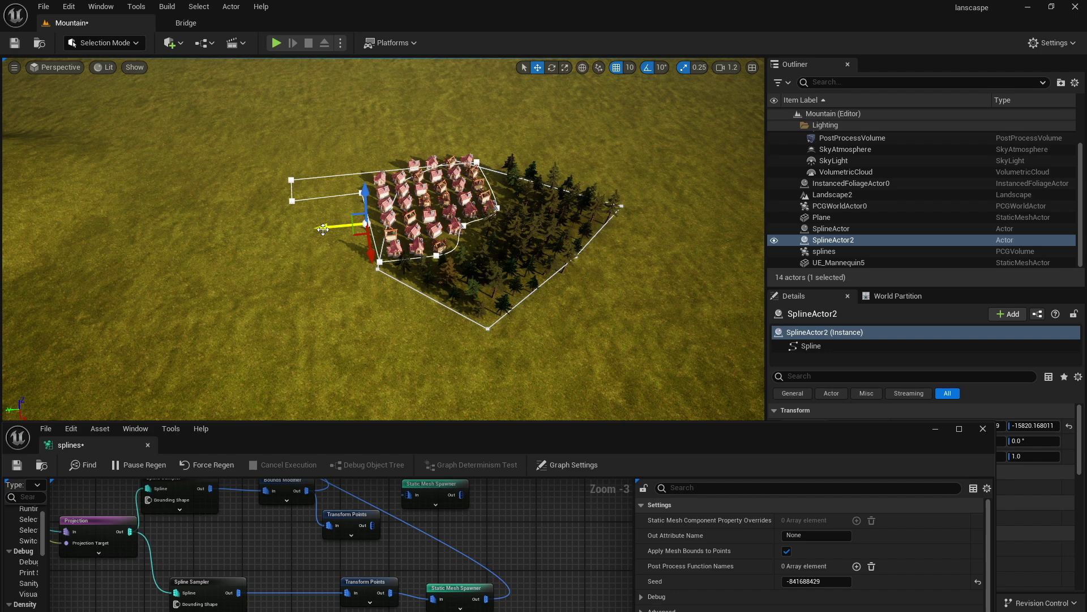
pyautogui.moveTo(323, 229); pyautogui.dragTo(170, 240)
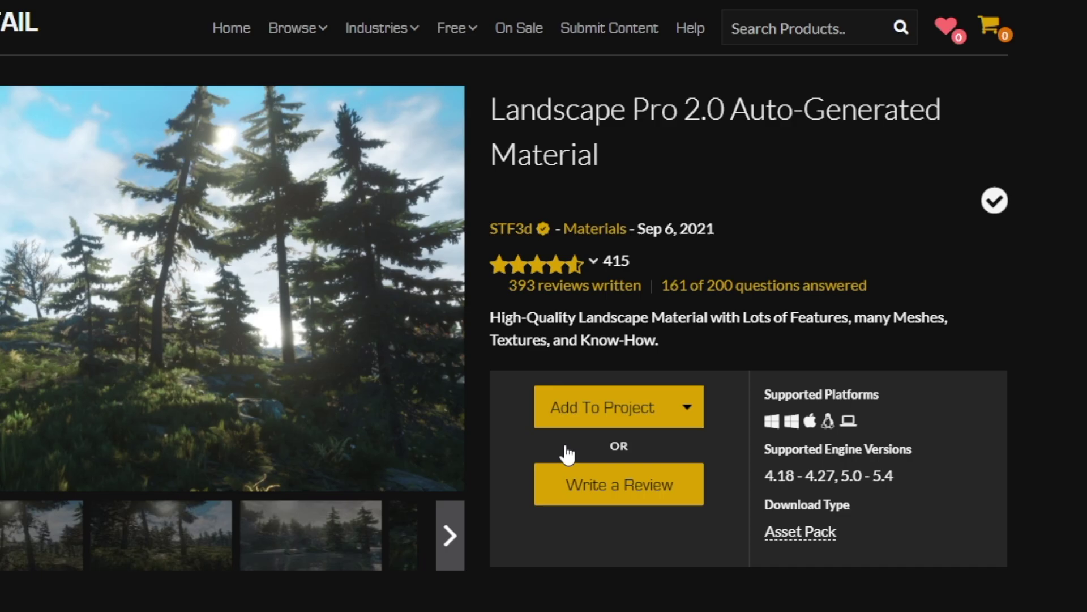
# In the Epic Games Launcher marketplace, open the Permanently Free Collection of free content.
pyautogui.moveTo(510, 35)
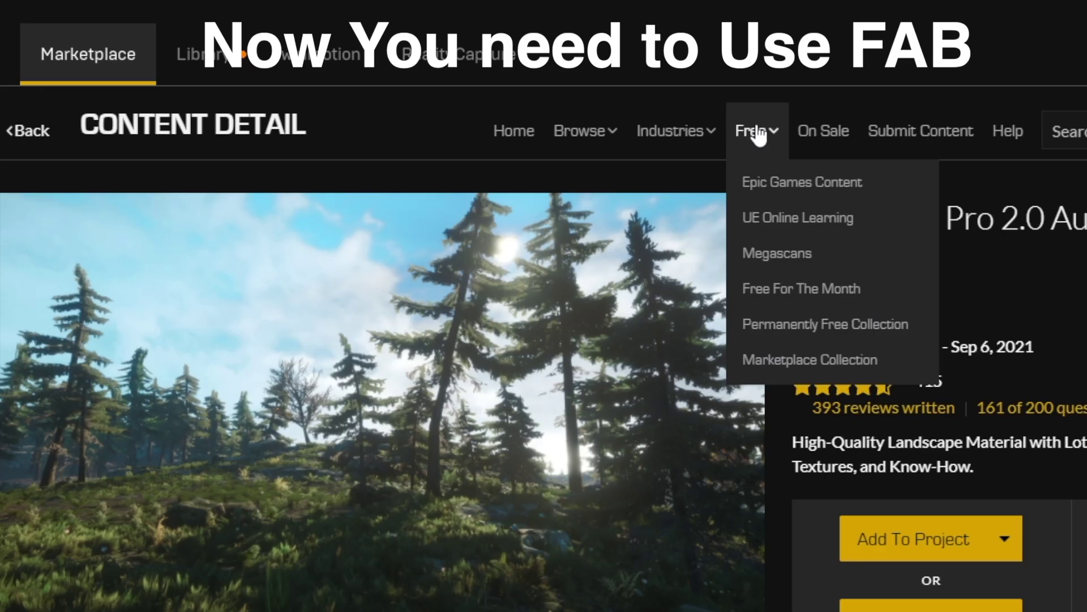
pyautogui.click(812, 327)
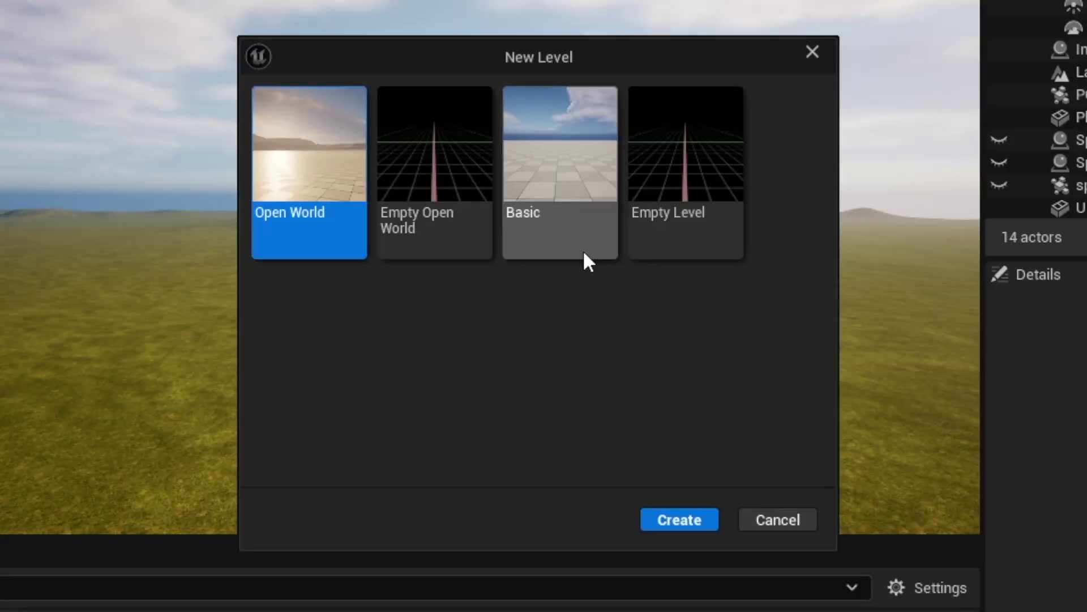
# Cancel the New Level dialog and switch the editor to Selection mode.
pyautogui.click(777, 519)
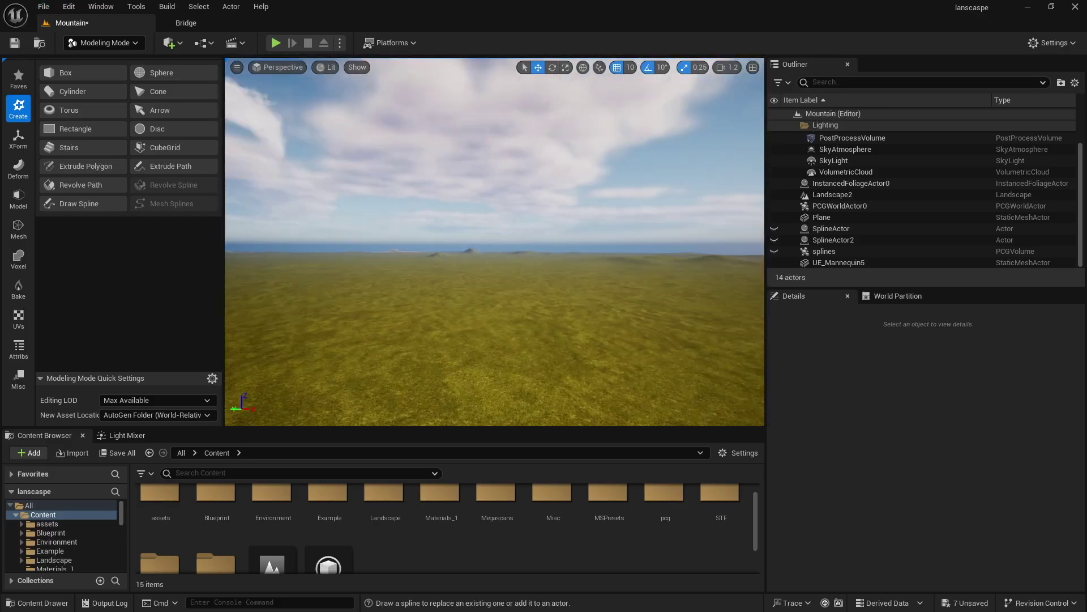
pyautogui.moveTo(495, 242); pyautogui.dragTo(475, 289, button='right')
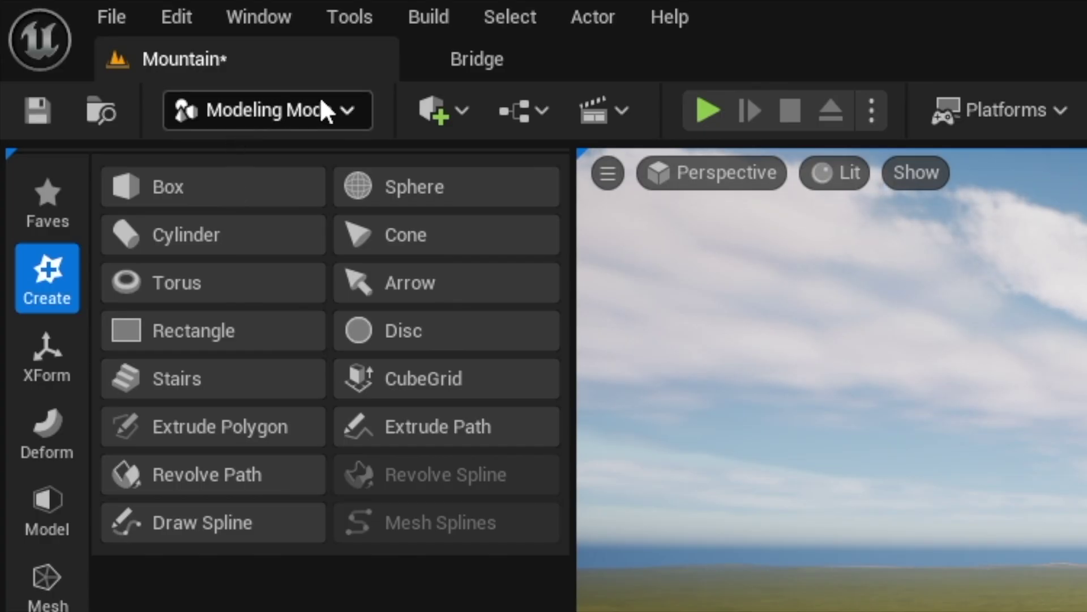
pyautogui.click(315, 108)
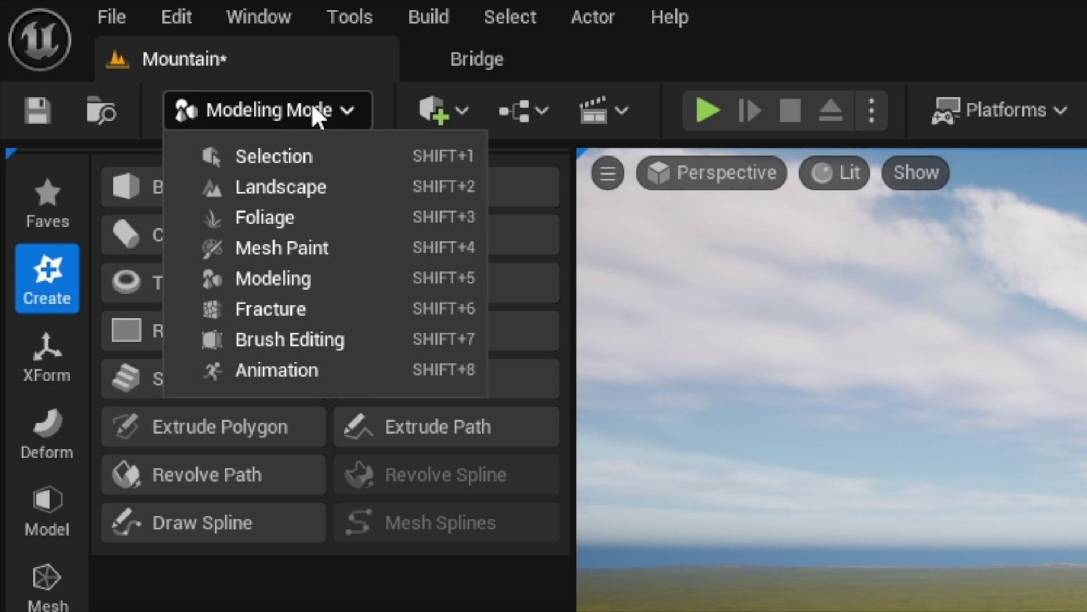
pyautogui.click(279, 156)
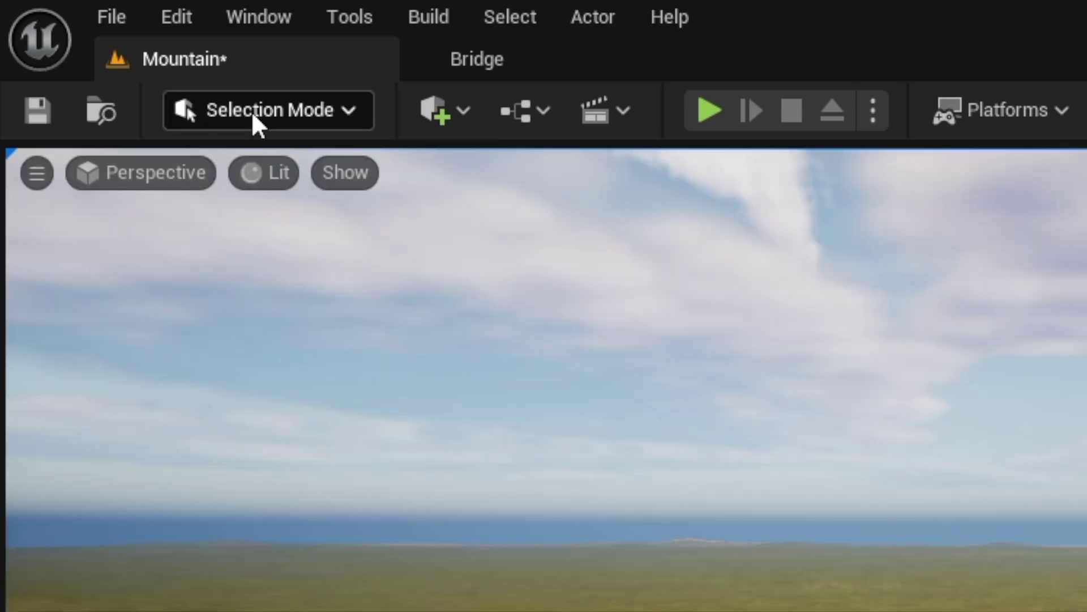
# Check the Modeling Tools Editor Mode plugin by searching the plugin list for "modeling".
pyautogui.click(293, 108)
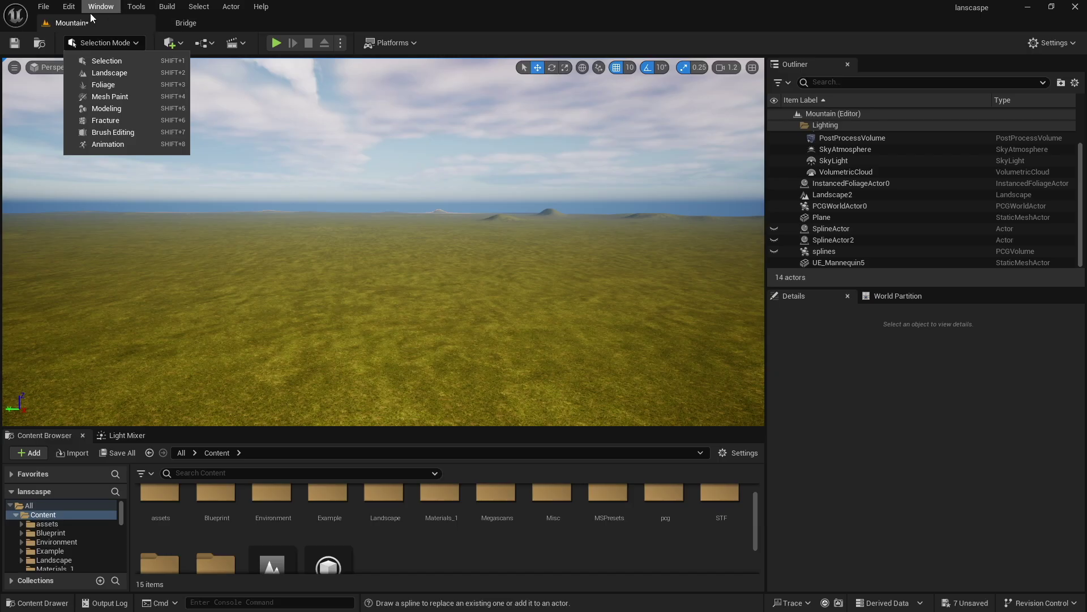
pyautogui.click(176, 16)
pyautogui.click(266, 519)
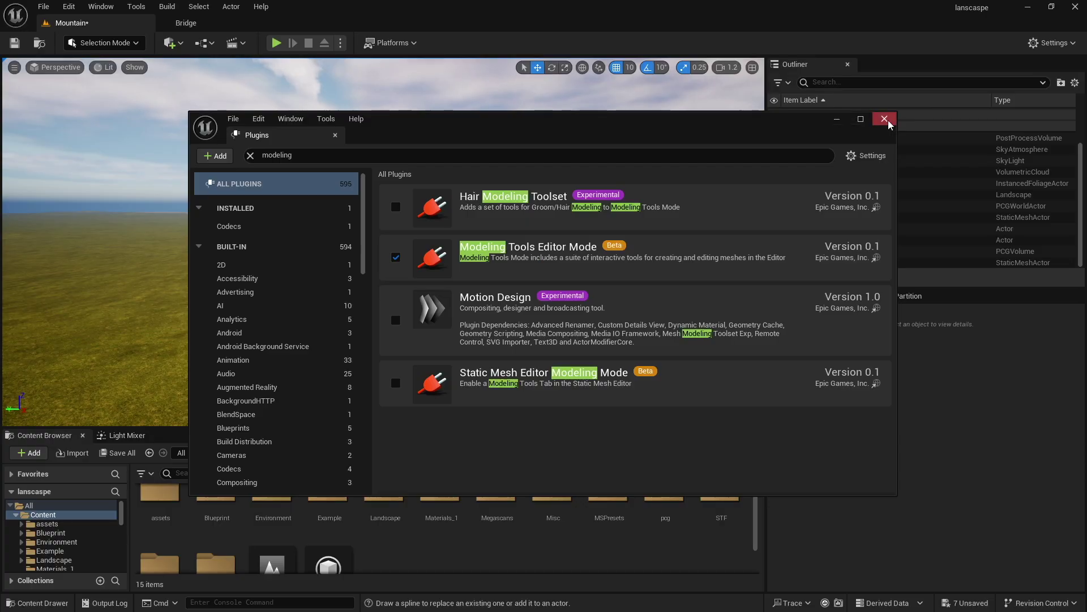
pyautogui.click(884, 119)
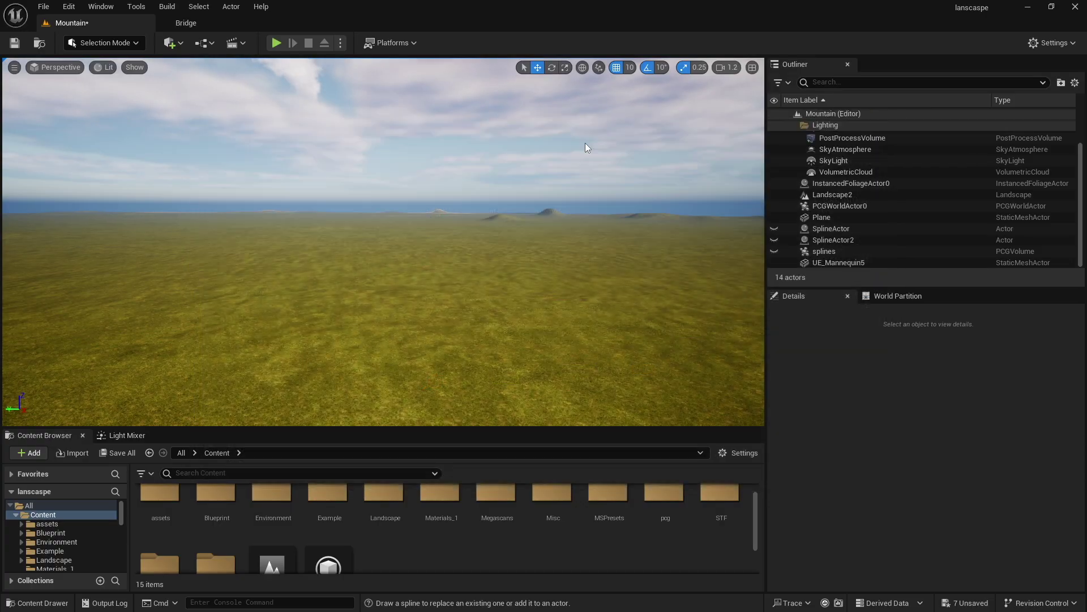
# In Modeling mode, draw a closed five-point spline on the grass using Draw Spline with Loop enabled, and accept it.
pyautogui.click(104, 42)
pyautogui.click(101, 108)
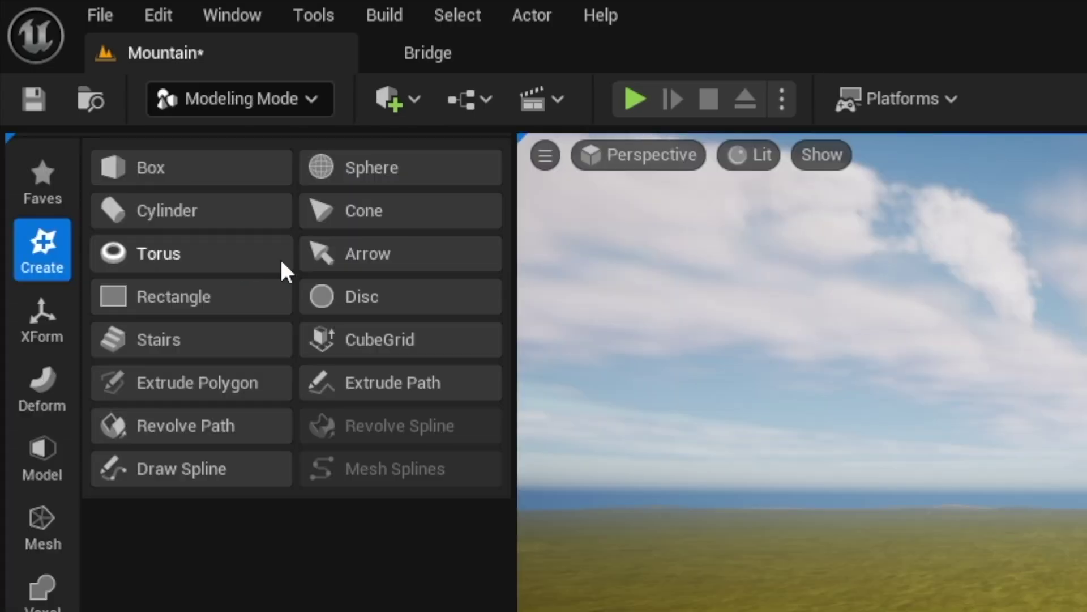
pyautogui.click(141, 461)
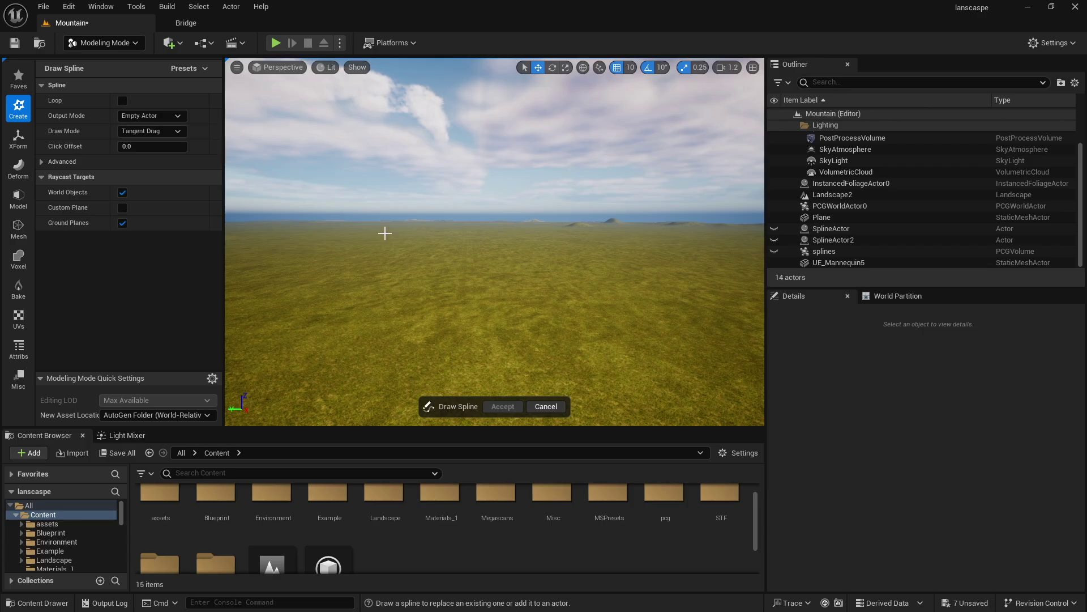
pyautogui.moveTo(880, 535); pyautogui.dragTo(839, 598, button='right')
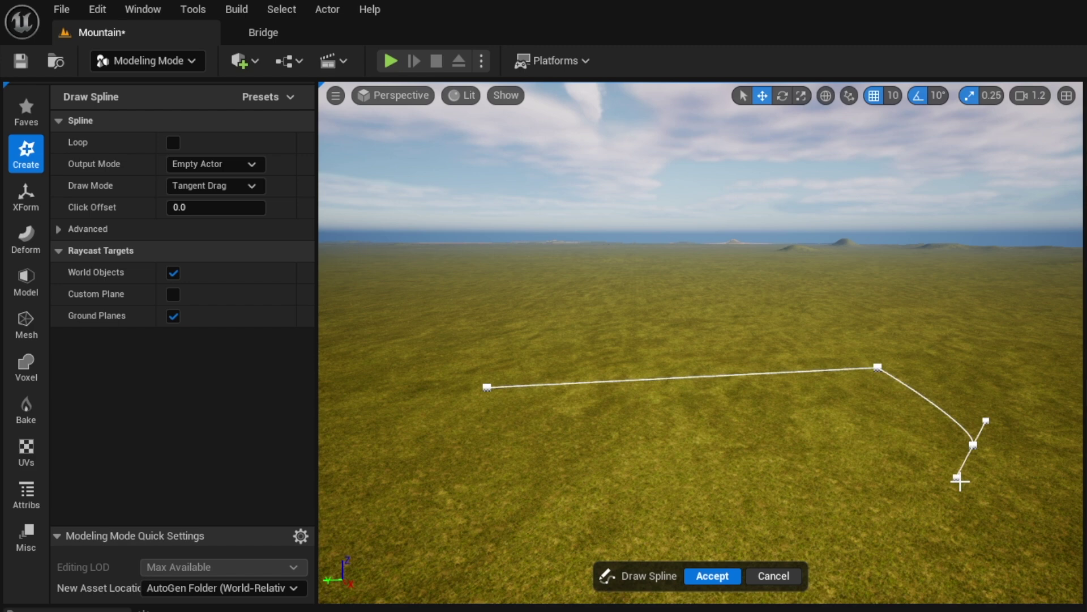
pyautogui.moveTo(959, 481); pyautogui.dragTo(845, 503)
pyautogui.click(555, 506)
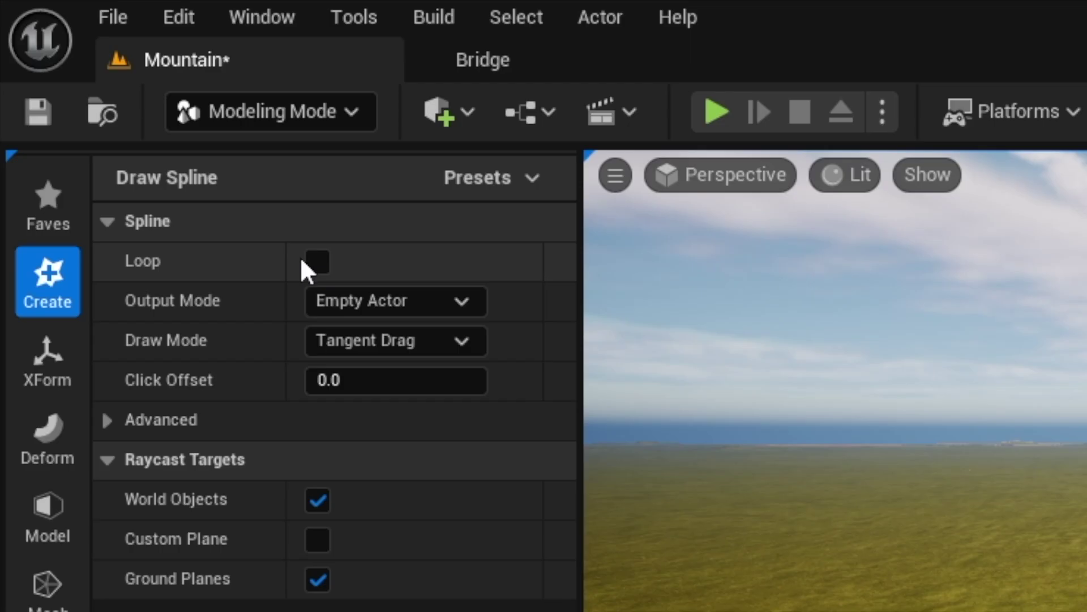
pyautogui.click(173, 142)
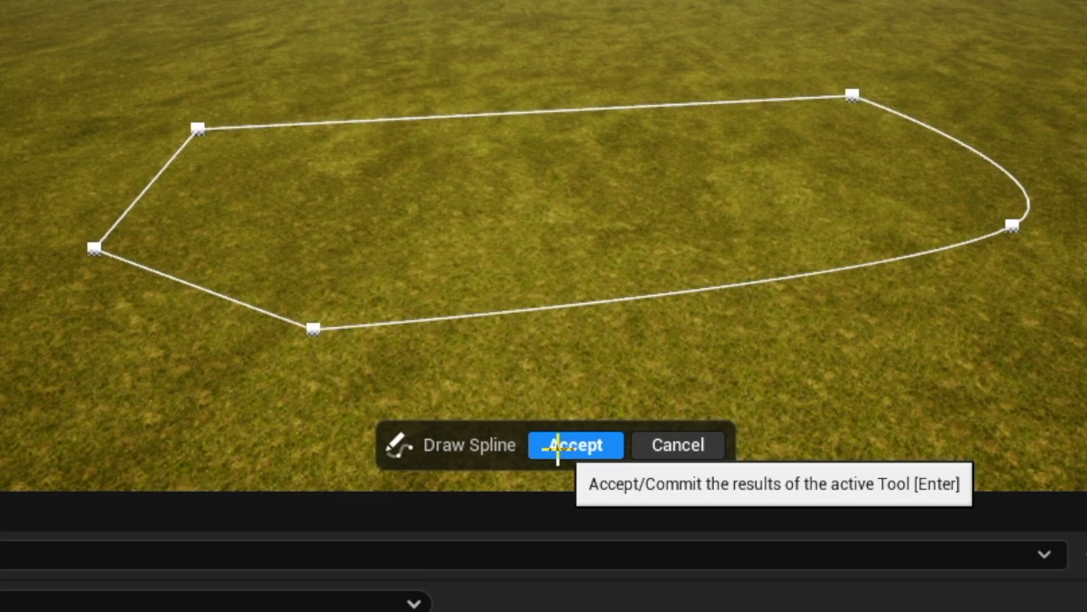
pyautogui.click(557, 445)
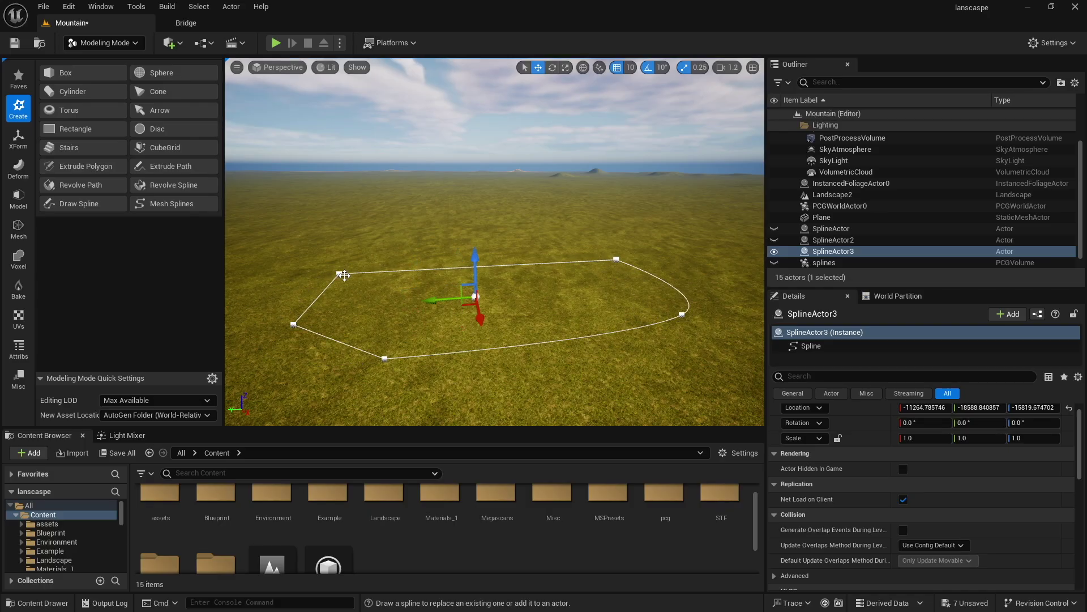
# Move the far corner point of SplineActor3 outward to widen its outline.
pyautogui.click(339, 273)
pyautogui.moveTo(299, 271)
pyautogui.mouseDown()
pyautogui.moveTo(381, 270)
pyautogui.moveTo(281, 273)
pyautogui.mouseUp()
pyautogui.press('s')
pyautogui.moveTo(427, 274); pyautogui.dragTo(391, 277, button='right')
pyautogui.press('s')
pyautogui.moveTo(521, 278); pyautogui.dragTo(532, 281, button='right')
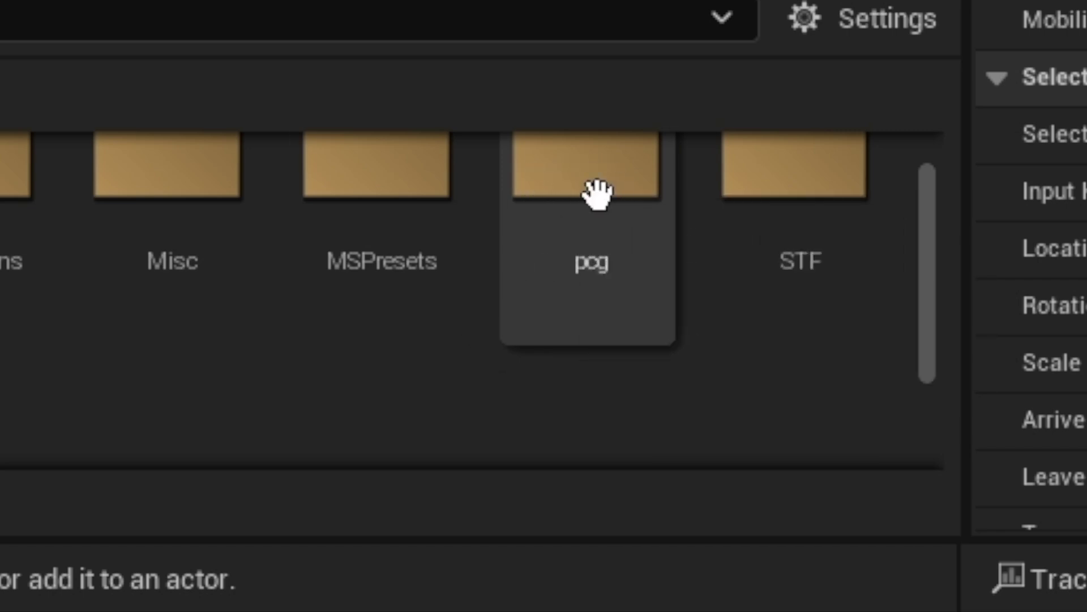
# Create a new folder named pcg2 in the Content folder.
pyautogui.rightClick(189, 413)
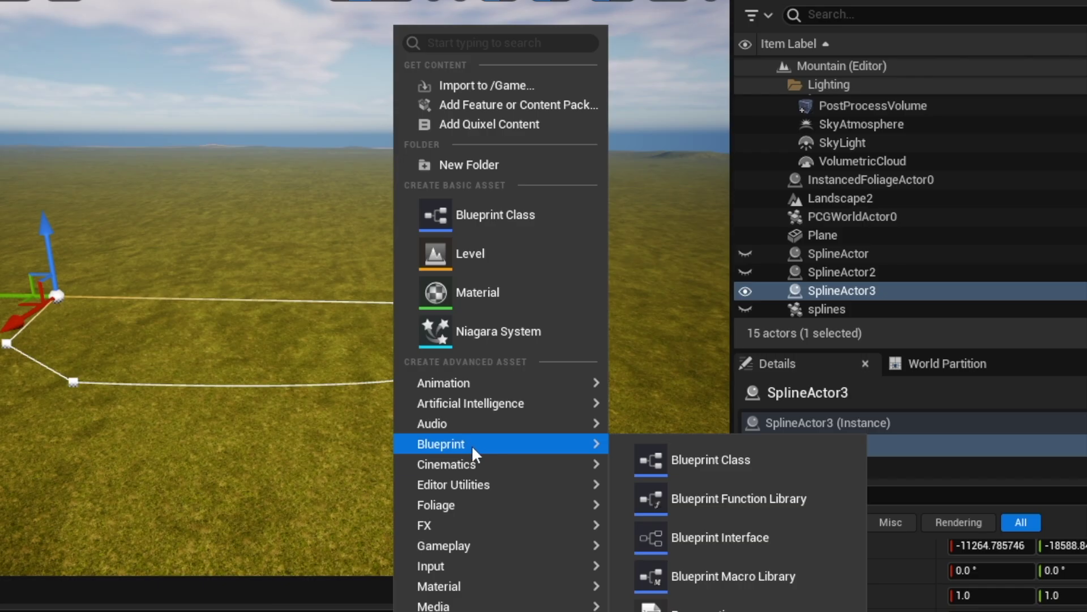
pyautogui.click(492, 164)
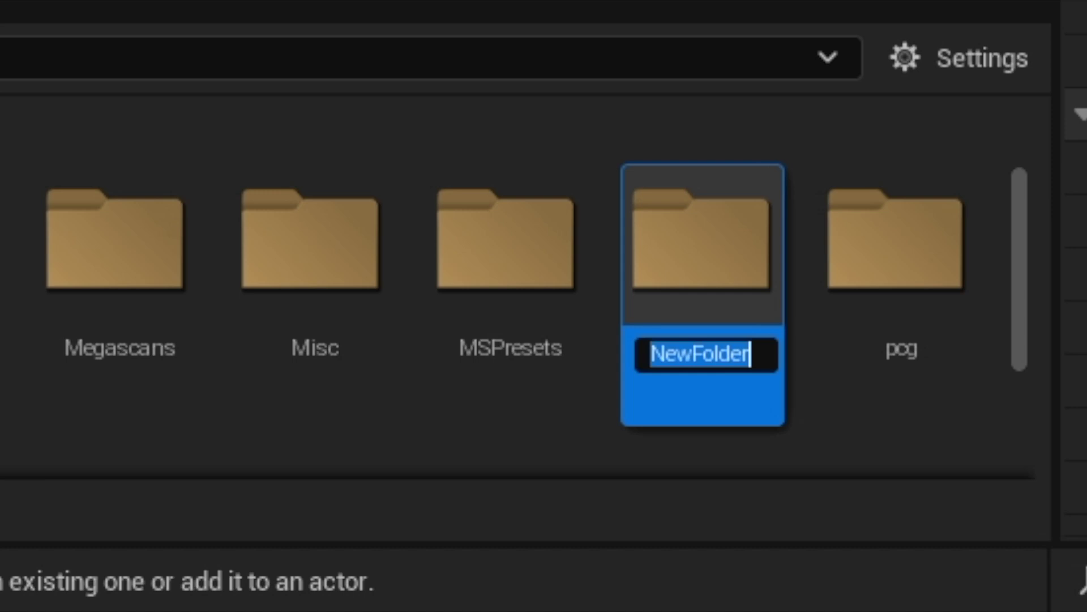
pyautogui.write('po')
pyautogui.write('cg2')
pyautogui.press('Return')
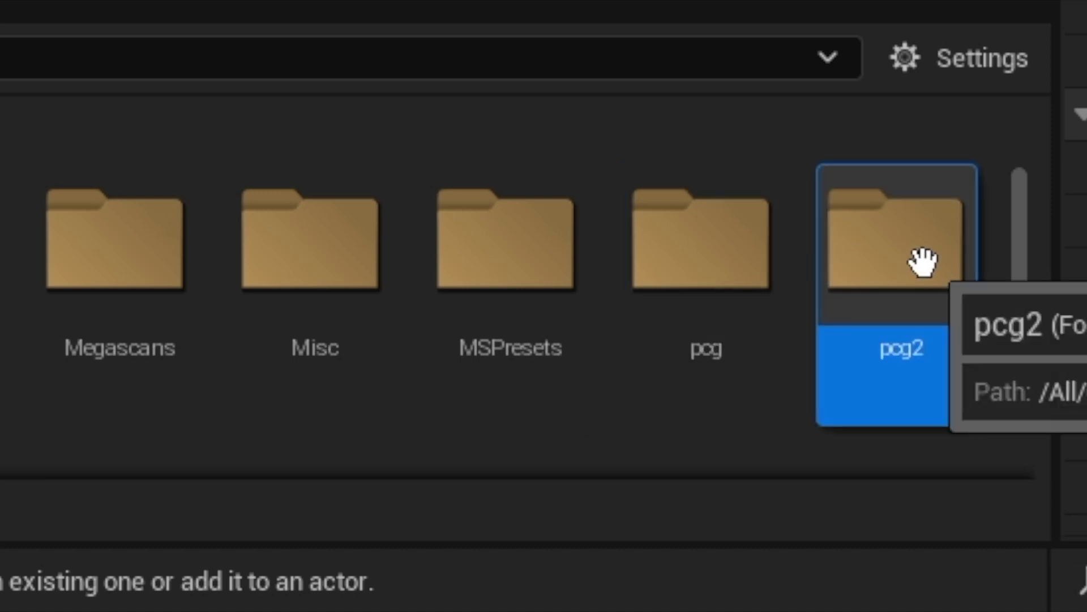
# Create a PCG Graph named sp1 inside the pcg2 folder.
pyautogui.doubleClick(923, 260)
pyautogui.rightClick(271, 529)
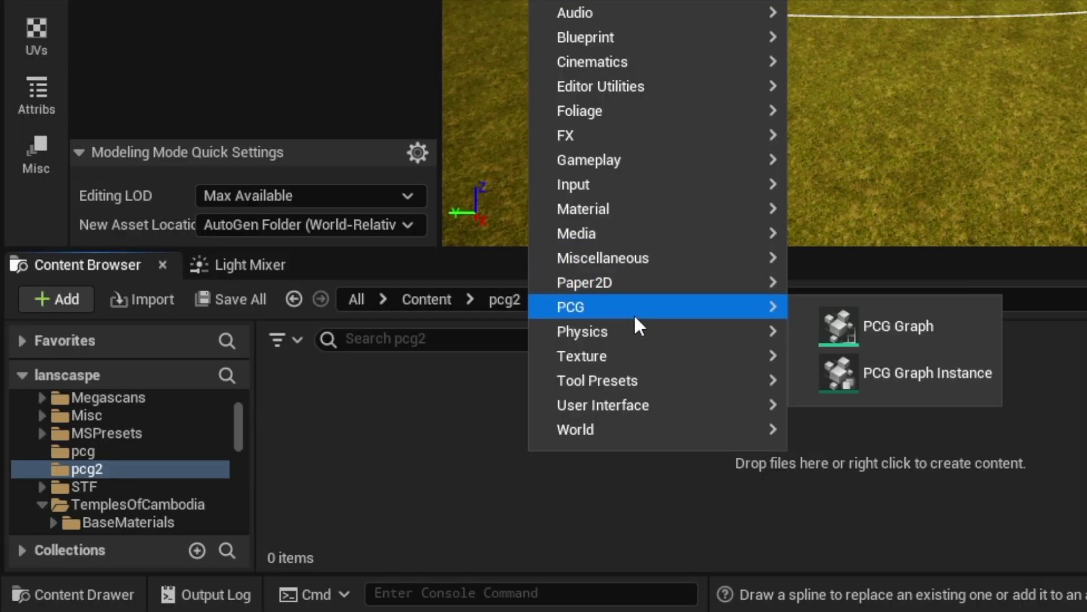
pyautogui.moveTo(319, 447)
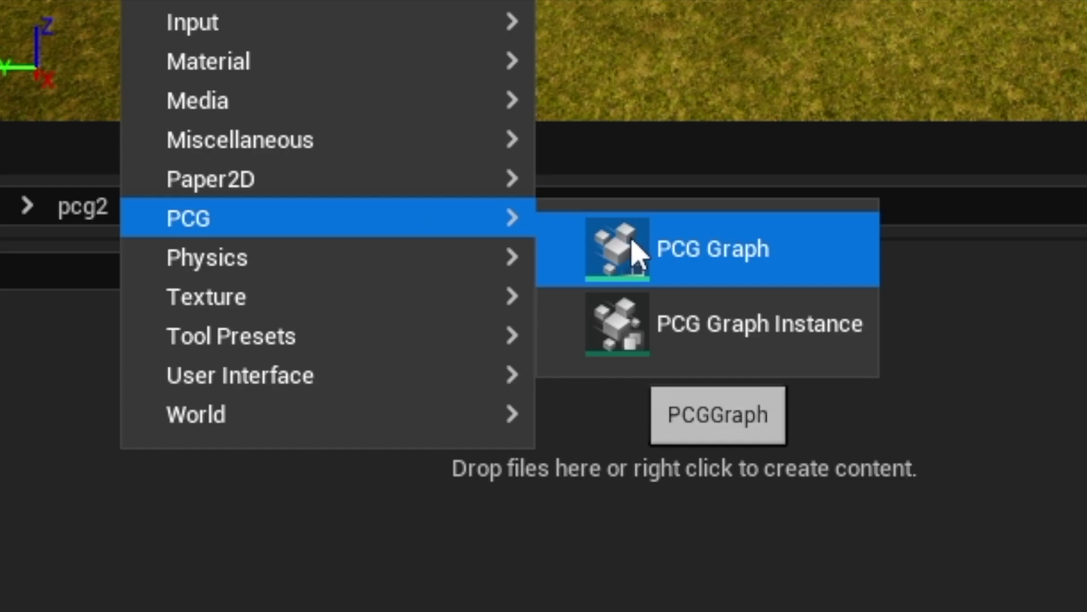
pyautogui.click(636, 250)
pyautogui.write('sp2')
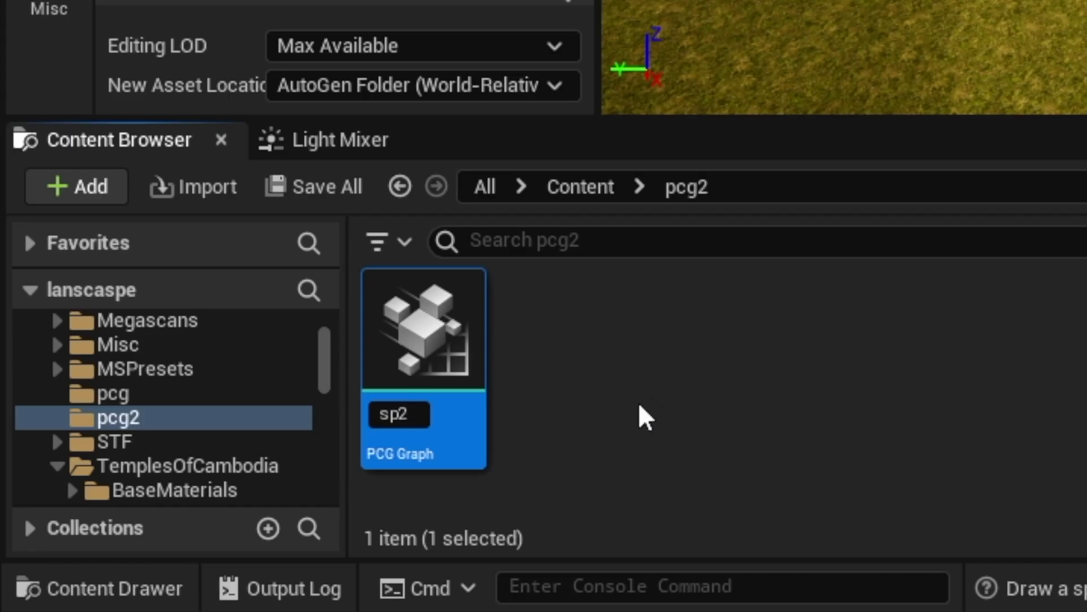
pyautogui.press('BackSpace')
pyautogui.write('1')
pyautogui.press('Return')
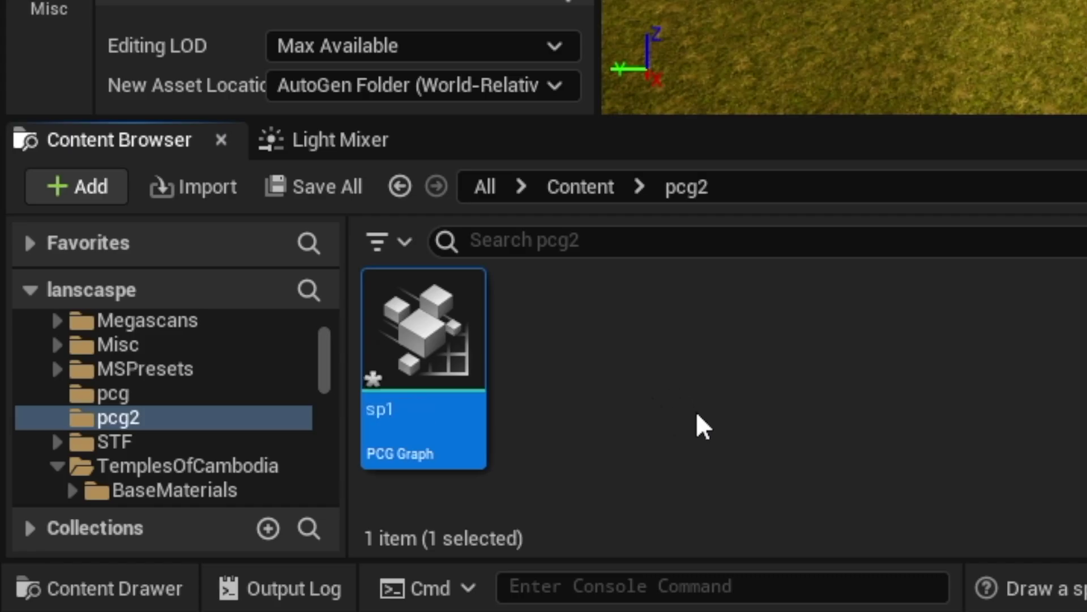
# Place the sp1 graph in the level as a volume on the grass beside the closed spline.
pyautogui.moveTo(333, 395); pyautogui.dragTo(535, 252)
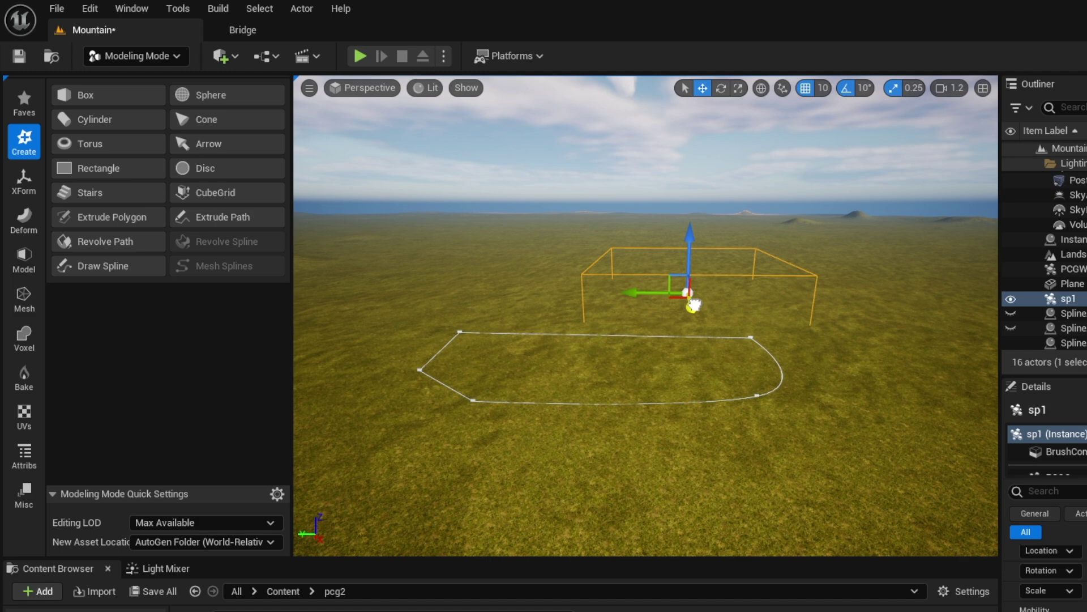
pyautogui.moveTo(633, 298); pyautogui.dragTo(581, 298)
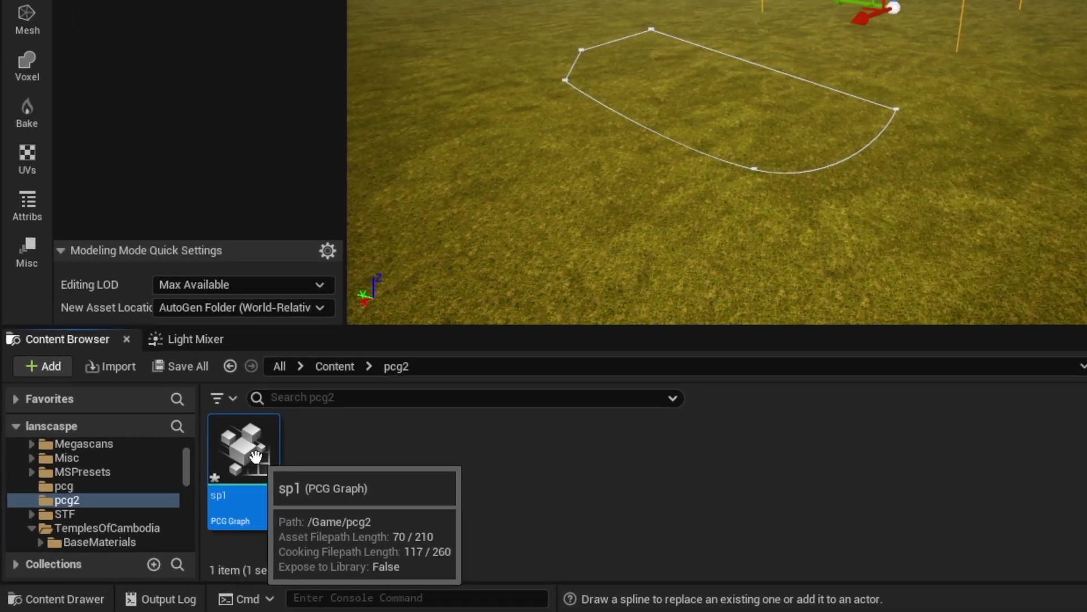
# Open the sp1 graph and add a Get Spline Data node with its Actor Filter set to All World Actors.
pyautogui.doubleClick(256, 456)
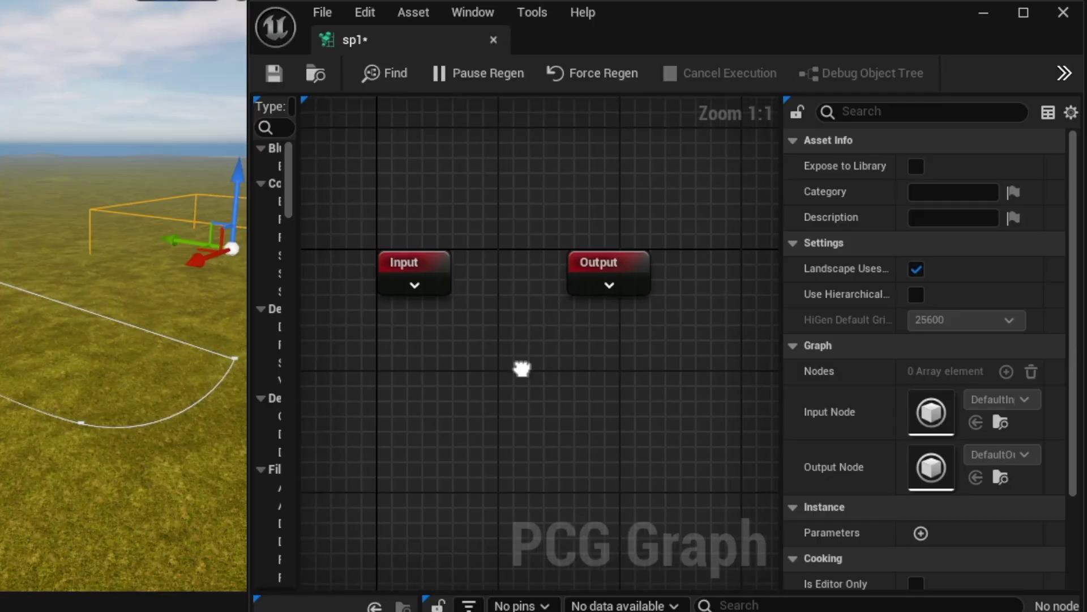
pyautogui.moveTo(517, 369); pyautogui.dragTo(454, 233, button='right')
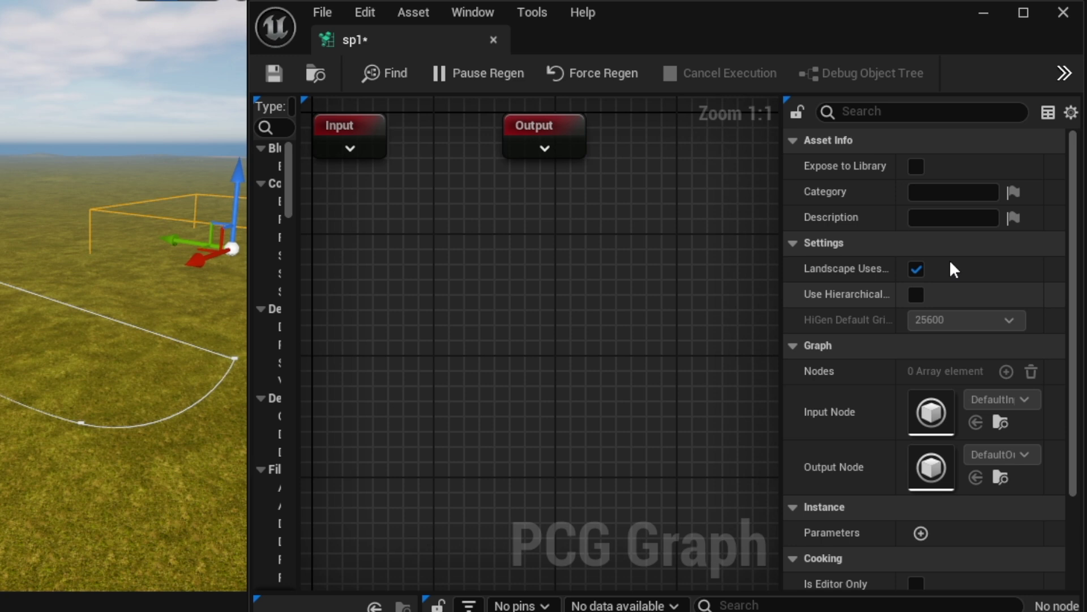
pyautogui.rightClick(397, 258)
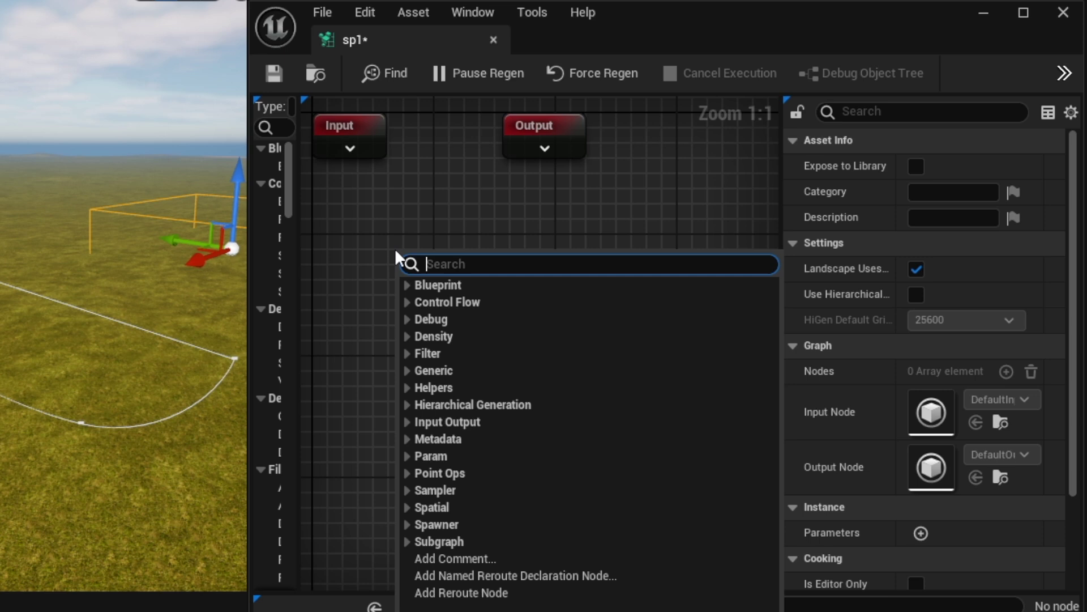
pyautogui.write('spl')
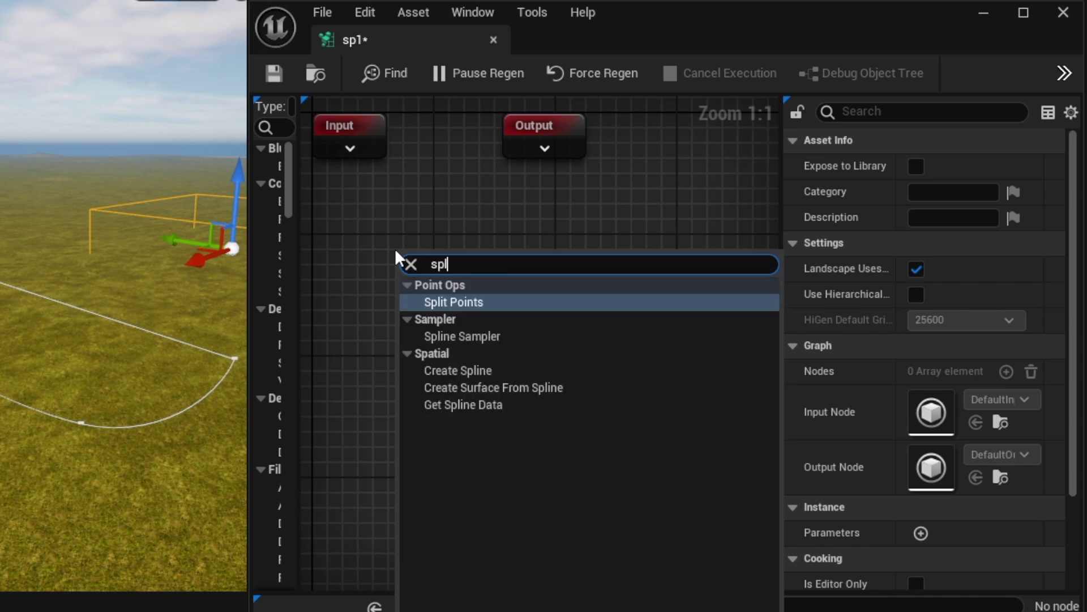
pyautogui.write('ine')
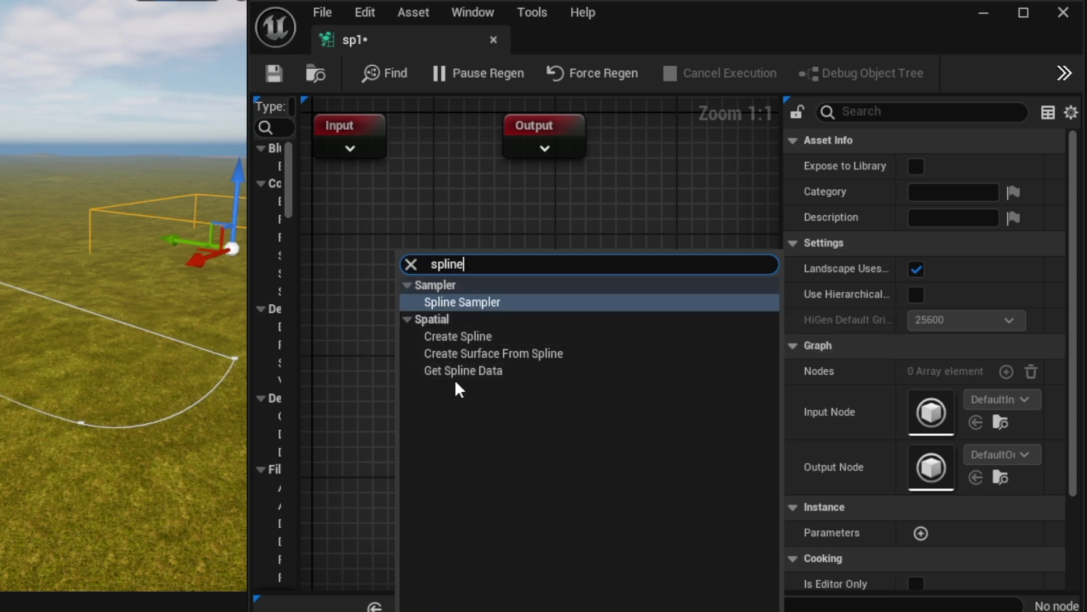
pyautogui.click(446, 371)
pyautogui.moveTo(447, 262); pyautogui.dragTo(402, 278)
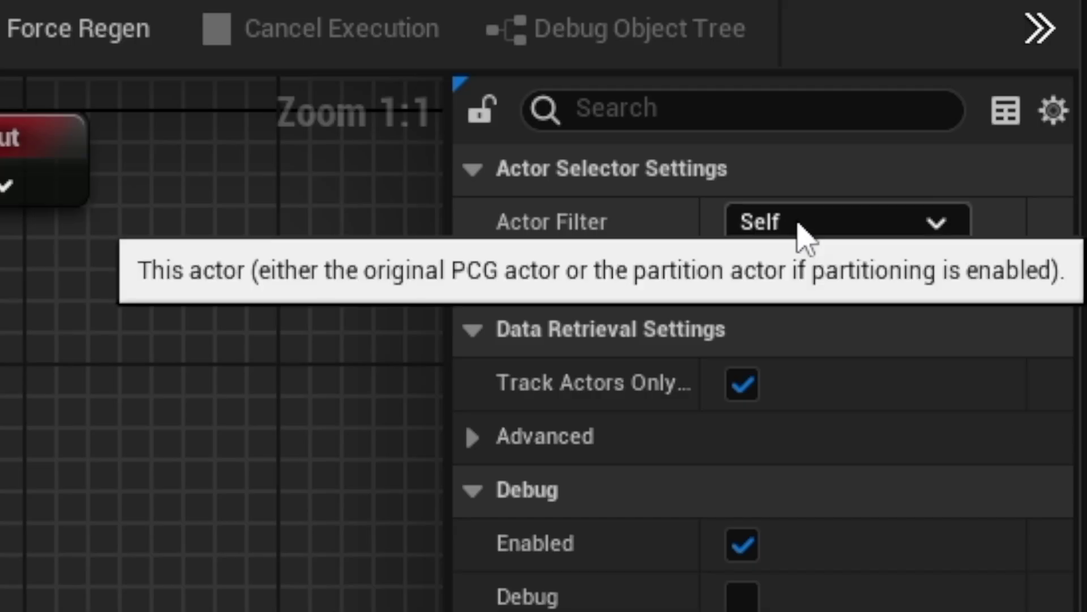
pyautogui.click(777, 237)
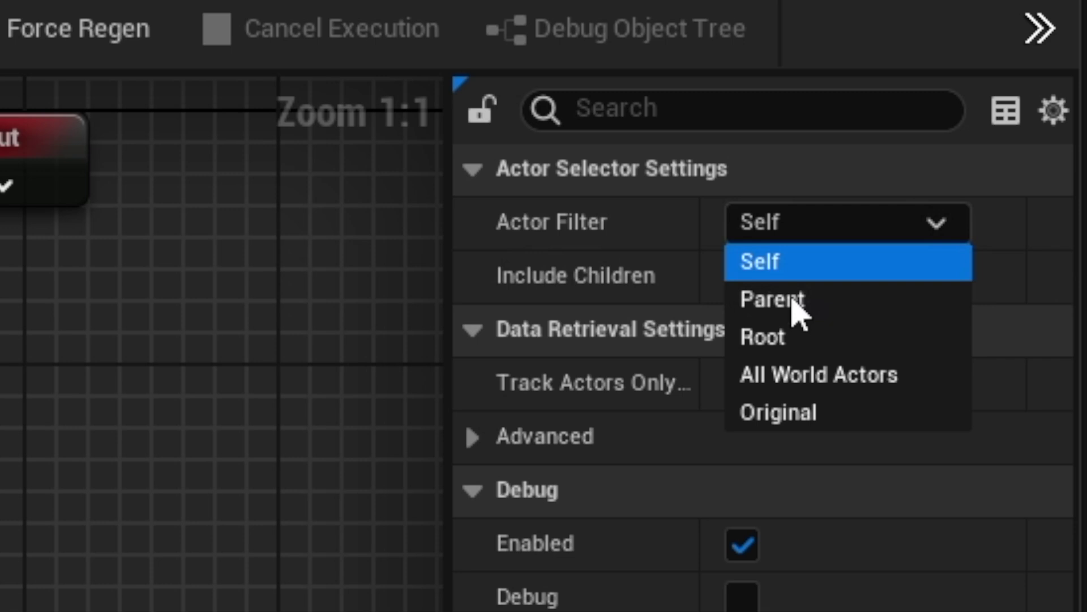
pyautogui.click(810, 396)
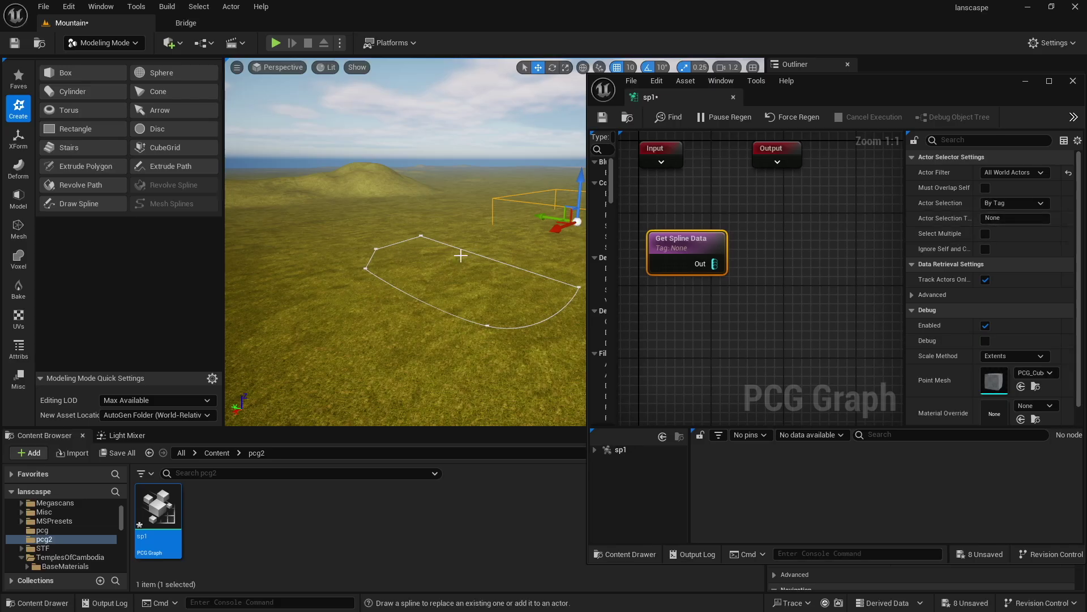
# Select SplineActor3 in the level and shift it along the X axis to about -11585.
pyautogui.click(1024, 82)
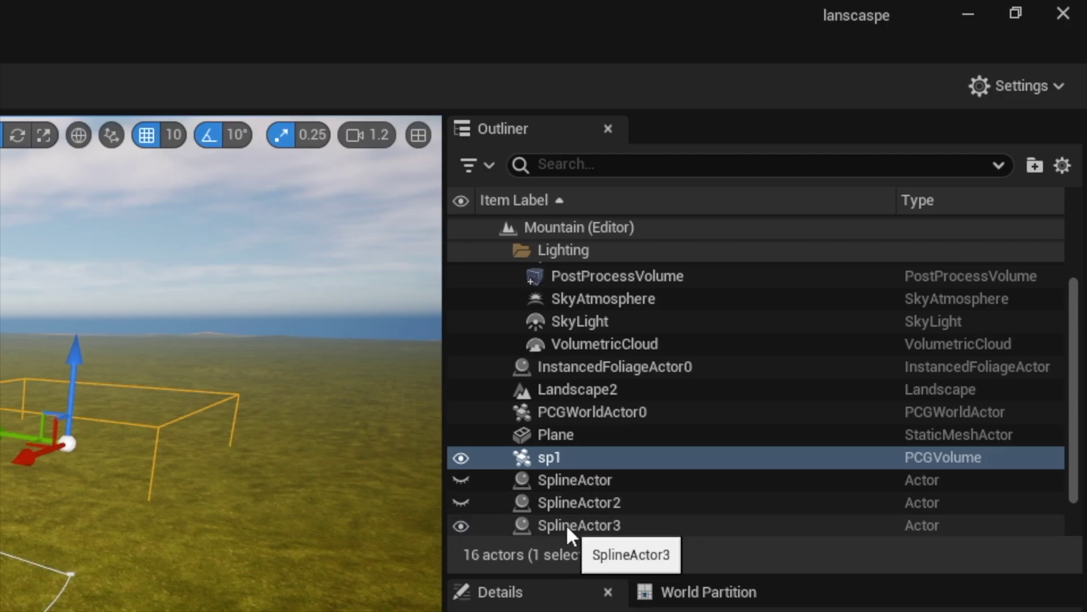
pyautogui.click(565, 524)
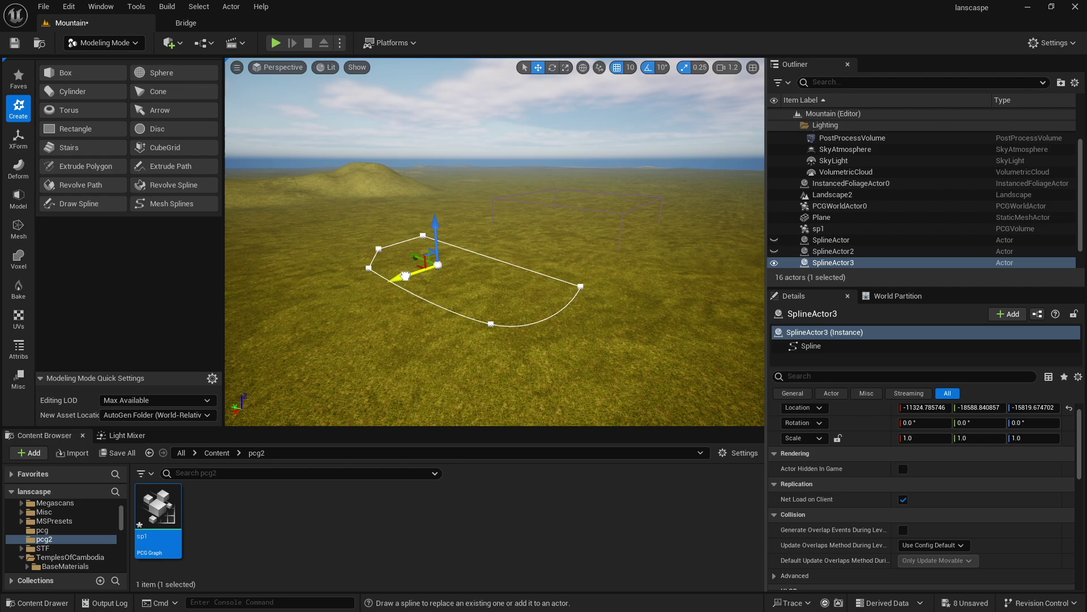
pyautogui.moveTo(406, 276); pyautogui.dragTo(407, 282)
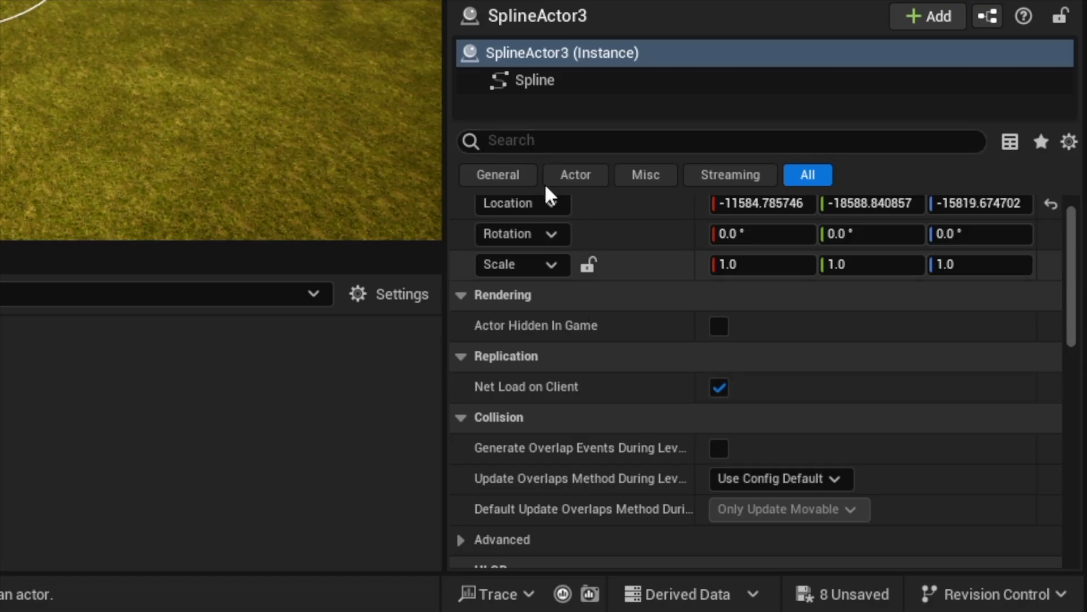
# Find the Tags property of SplineActor3 and add an actor tag named line1.
pyautogui.click(512, 142)
pyautogui.write('tag')
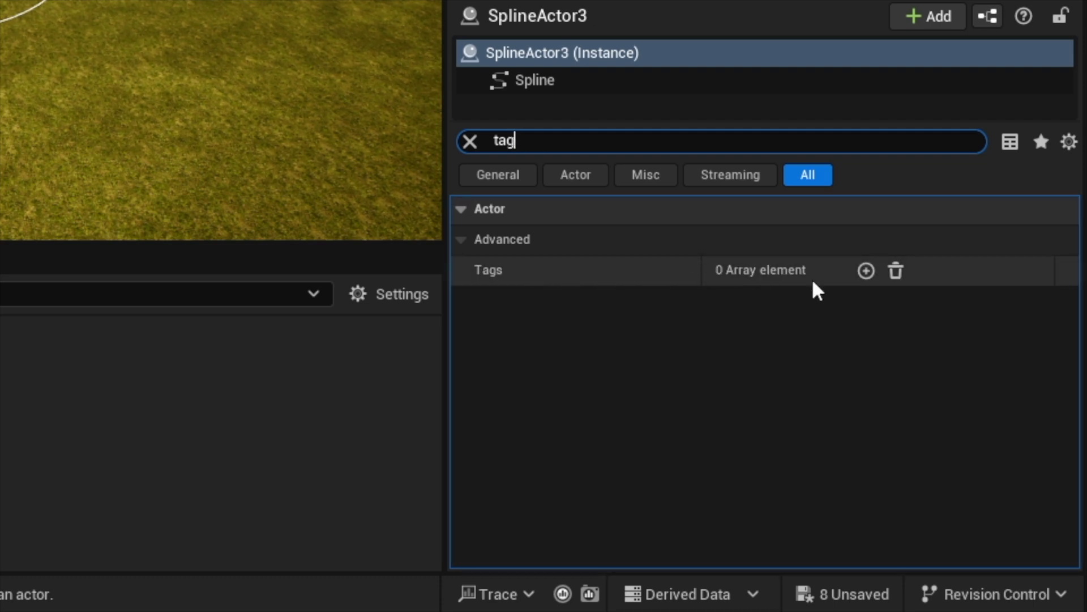
pyautogui.click(865, 271)
pyautogui.click(762, 302)
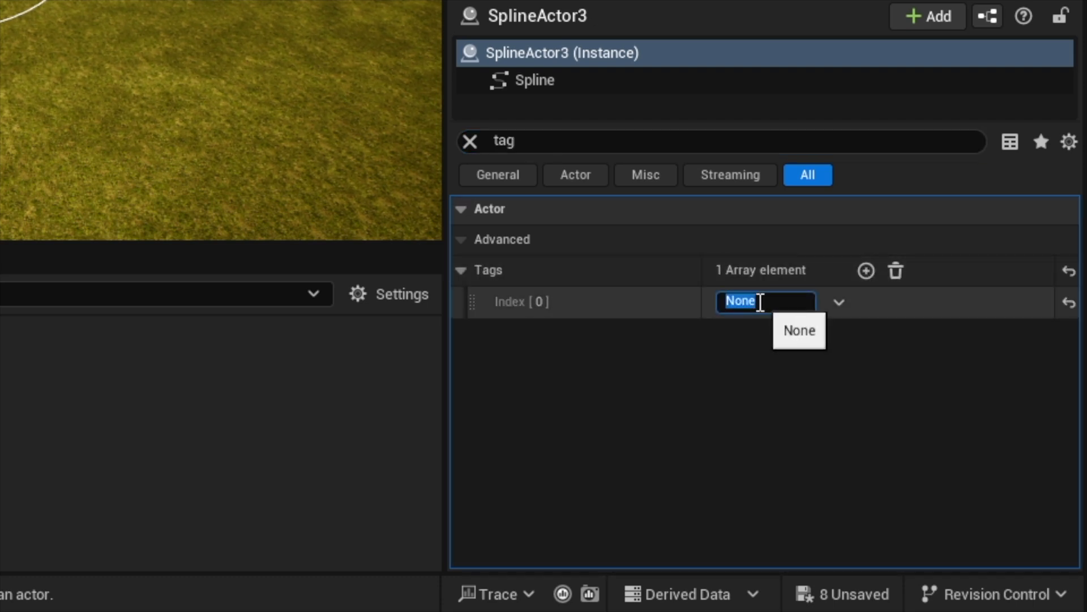
pyautogui.write('line1')
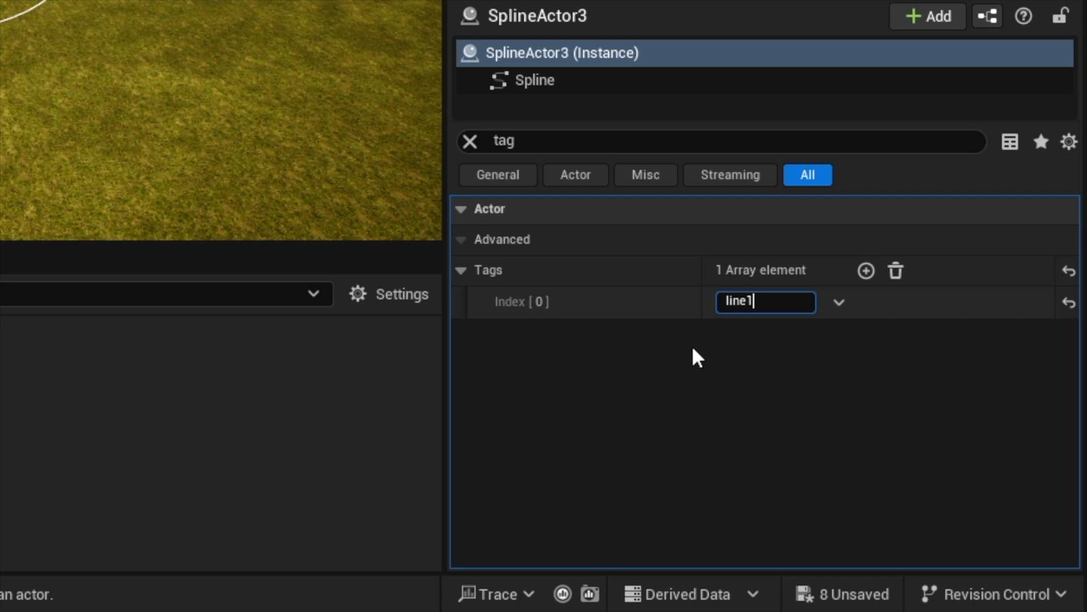
pyautogui.press('Return')
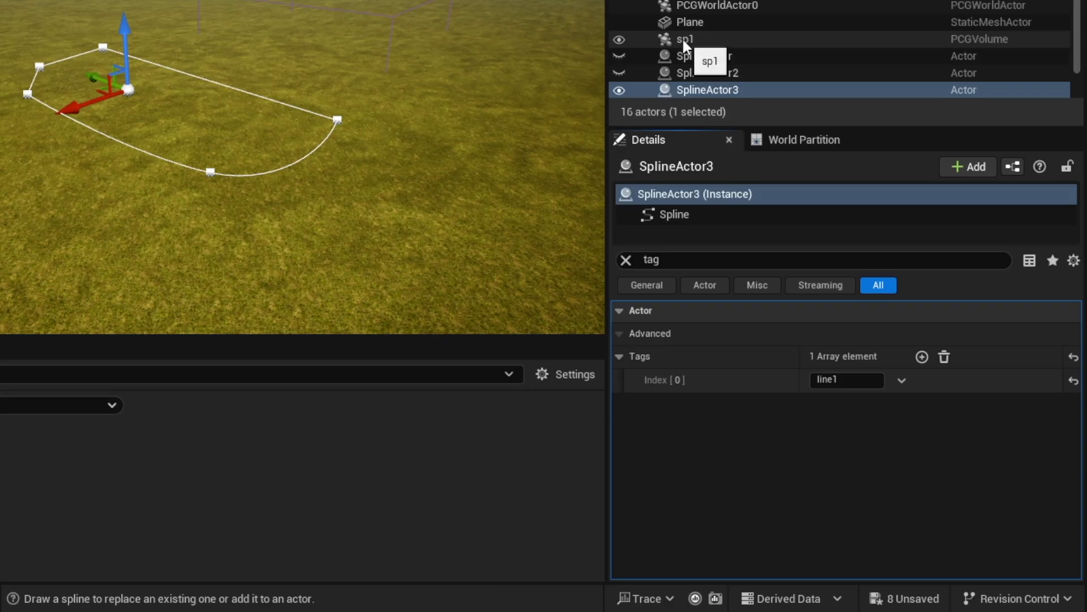
# Reselect the sp1 volume and set the Get Spline Data node's Actor Selection Tag to line1 in its graph.
pyautogui.click(683, 40)
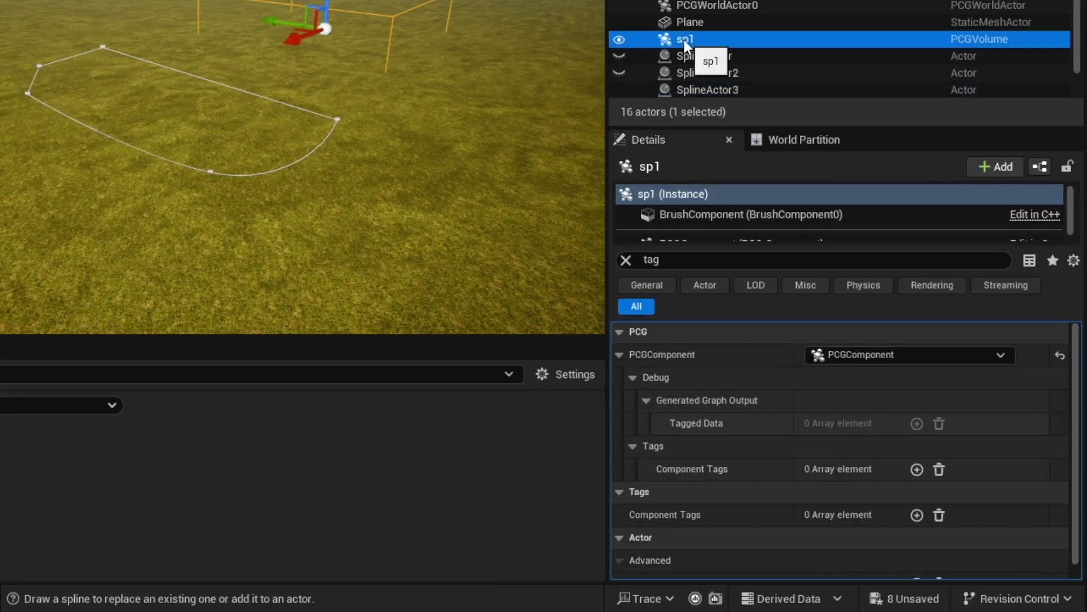
pyautogui.click(692, 90)
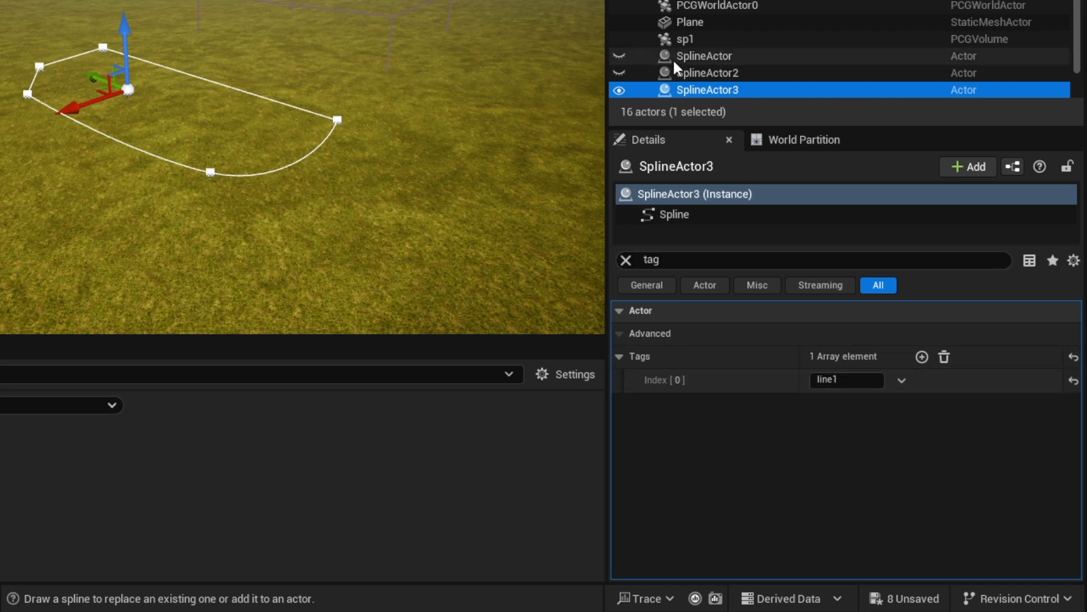
pyautogui.click(683, 40)
pyautogui.doubleClick(401, 316)
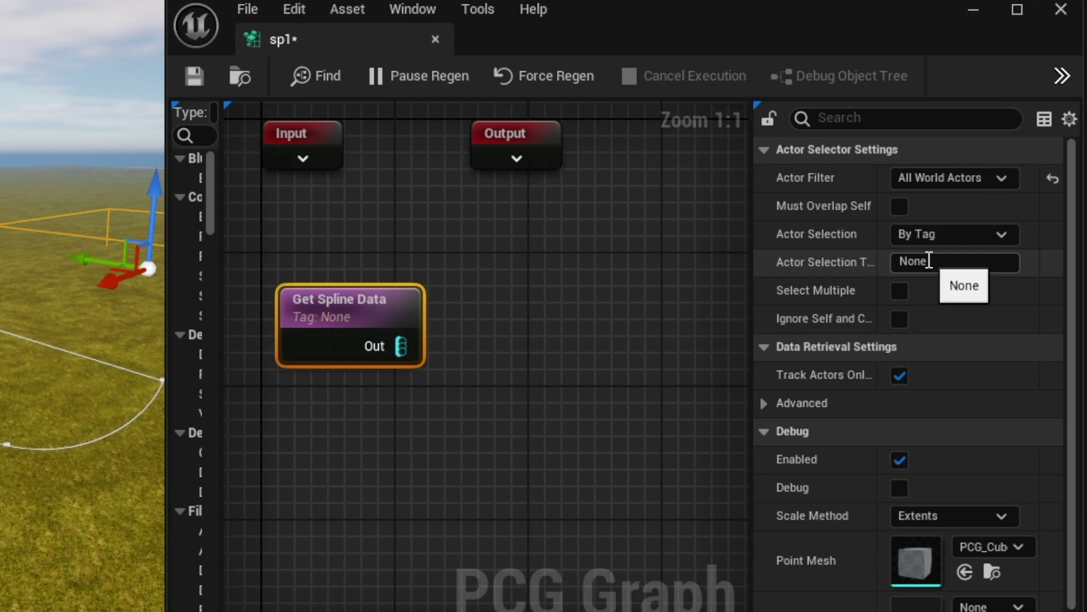
pyautogui.click(1001, 218)
pyautogui.moveTo(878, 205); pyautogui.dragTo(899, 205)
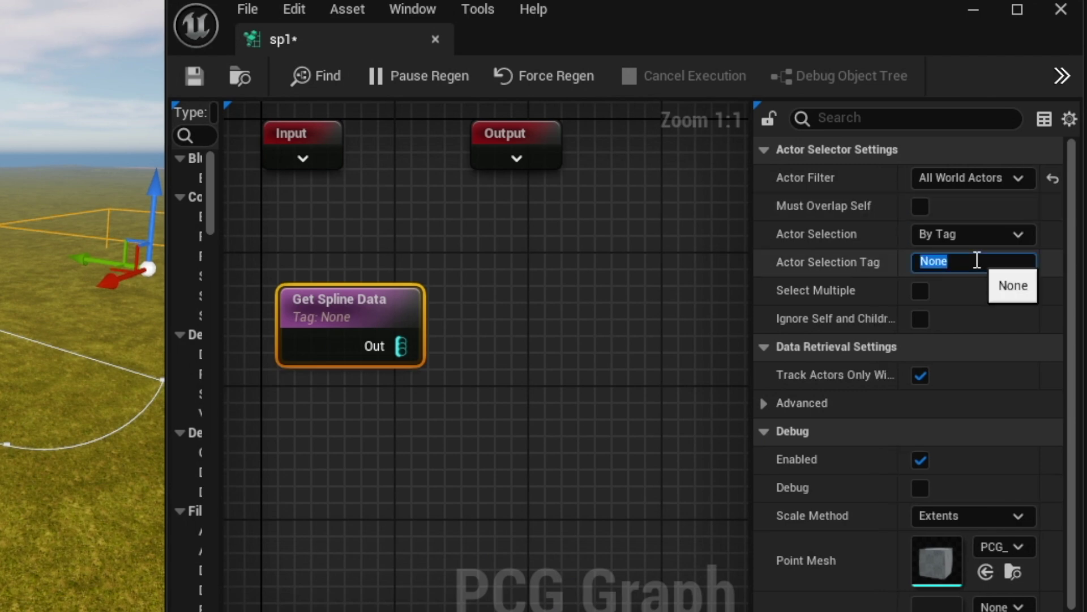
pyautogui.write('li')
pyautogui.write('ne1')
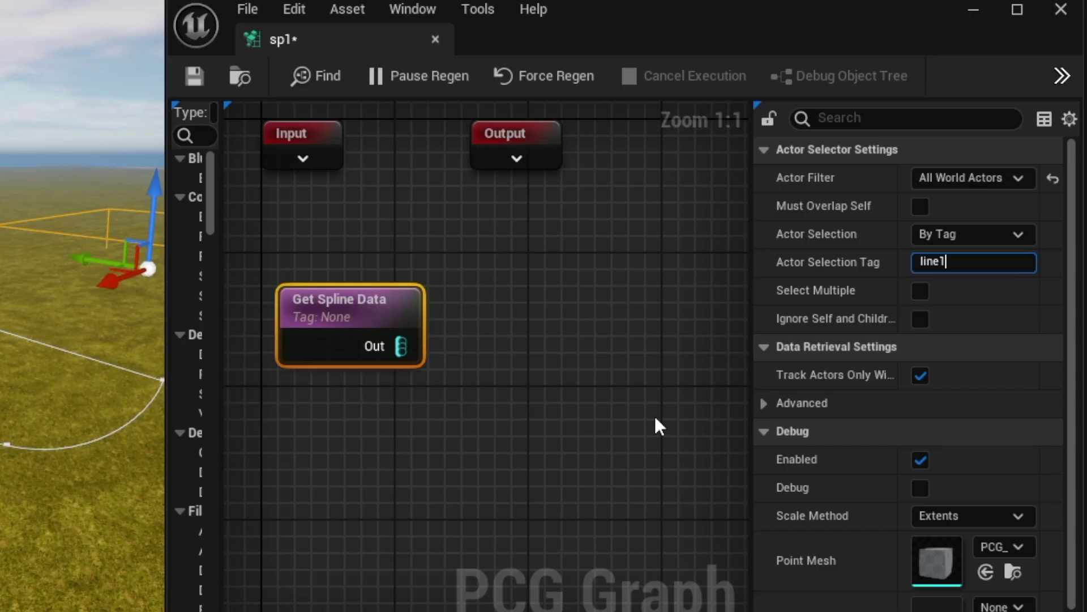
pyautogui.click(512, 397)
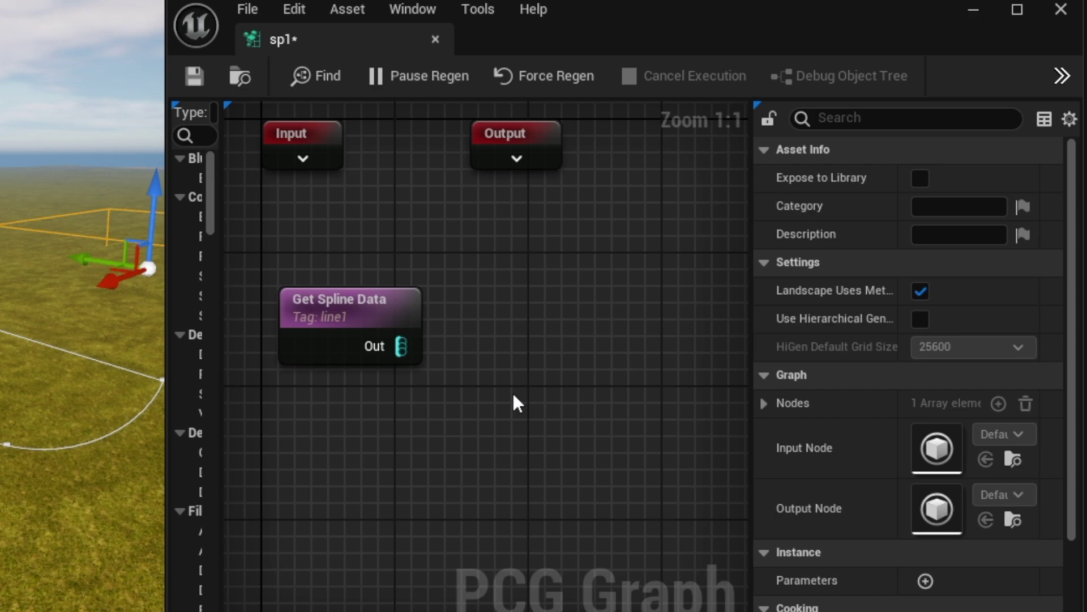
# Add a Spline Sampler node and connect the Get Spline Data output to its Spline input.
pyautogui.rightClick(524, 347)
pyautogui.write('spline')
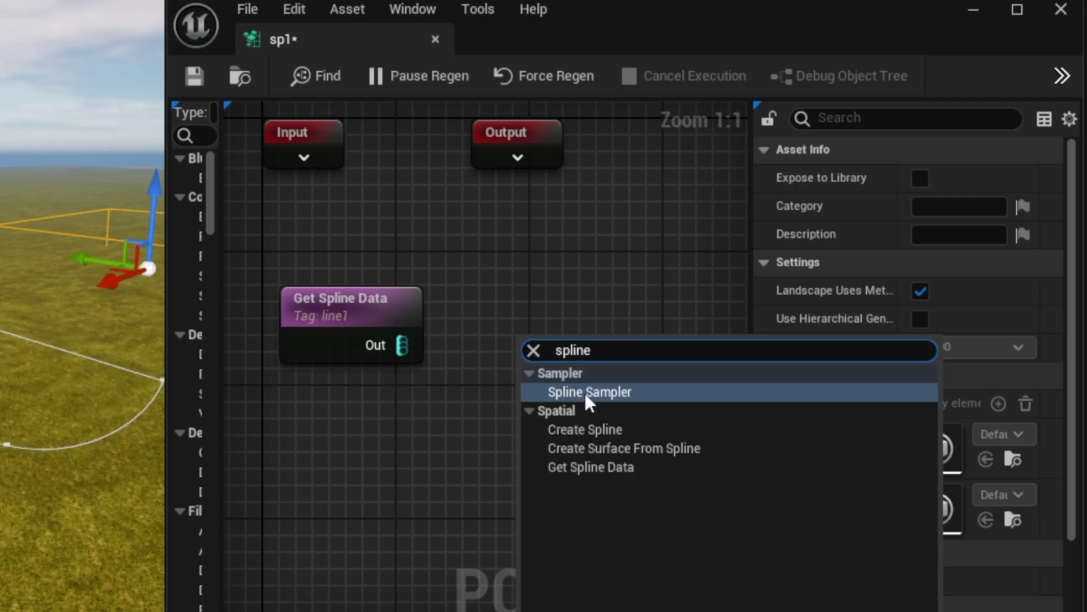
pyautogui.click(229, 201)
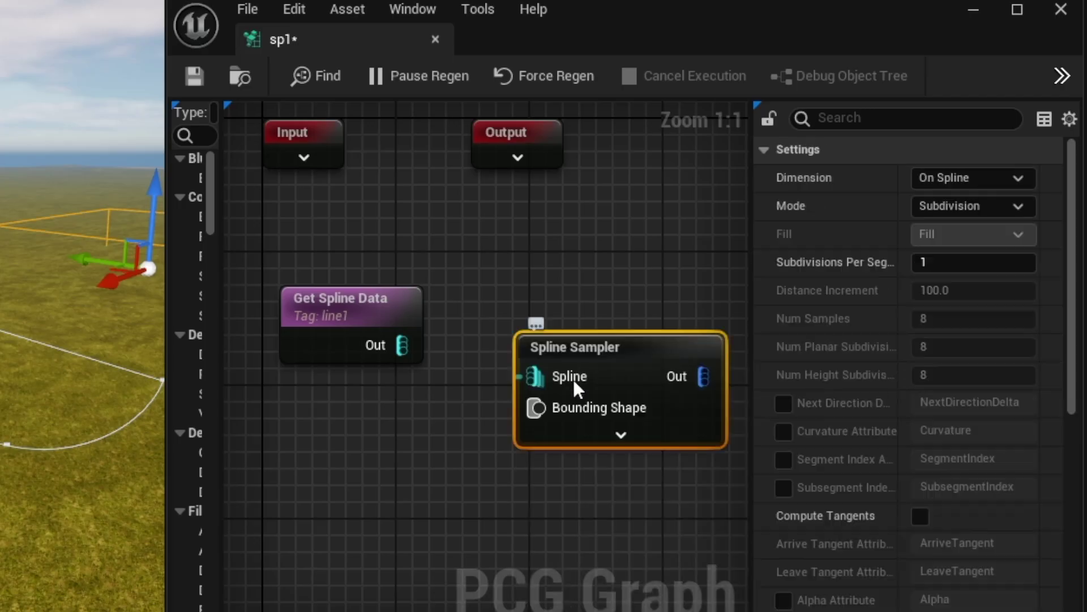
pyautogui.moveTo(633, 329); pyautogui.dragTo(419, 342)
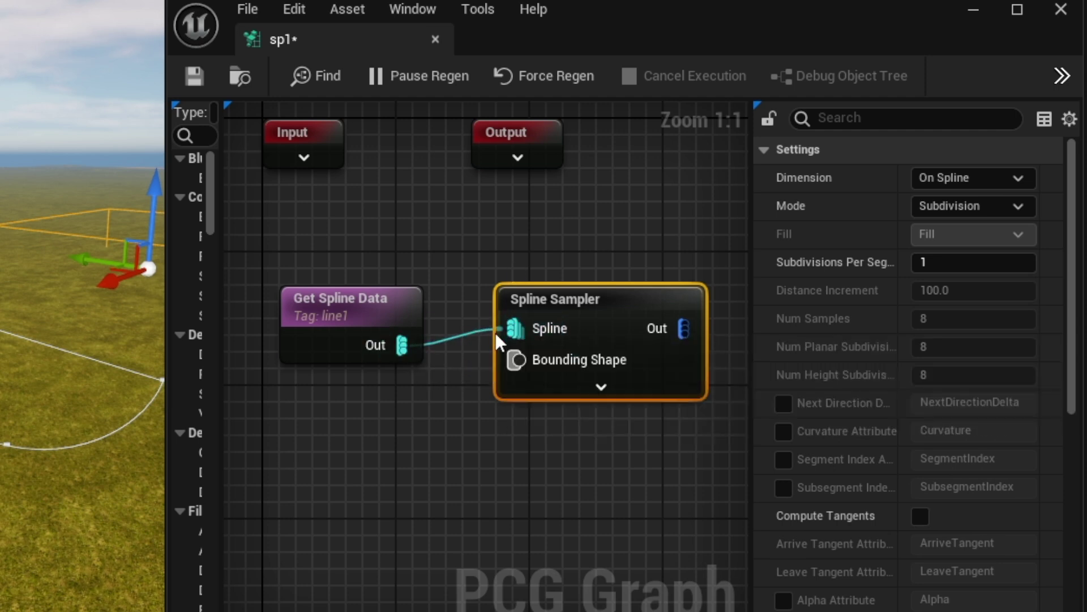
pyautogui.keyDown('alt'); pyautogui.click(508, 327); pyautogui.keyUp('alt')
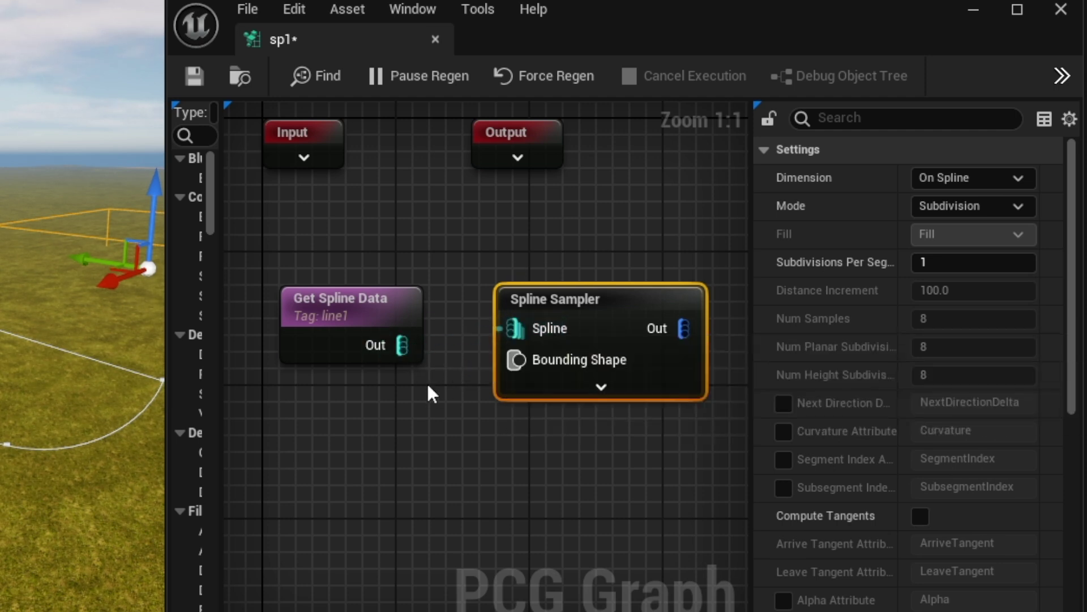
pyautogui.moveTo(402, 345); pyautogui.dragTo(505, 327)
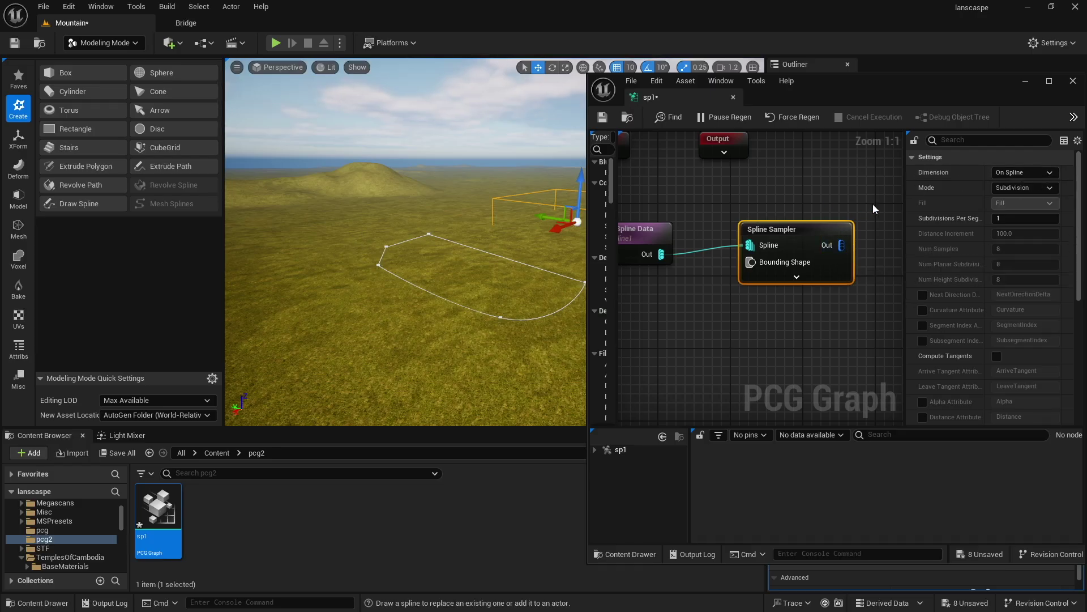
# Set the Spline Sampler's Dimension to On Interior and bring its interior sampling settings into reach.
pyautogui.click(1023, 176)
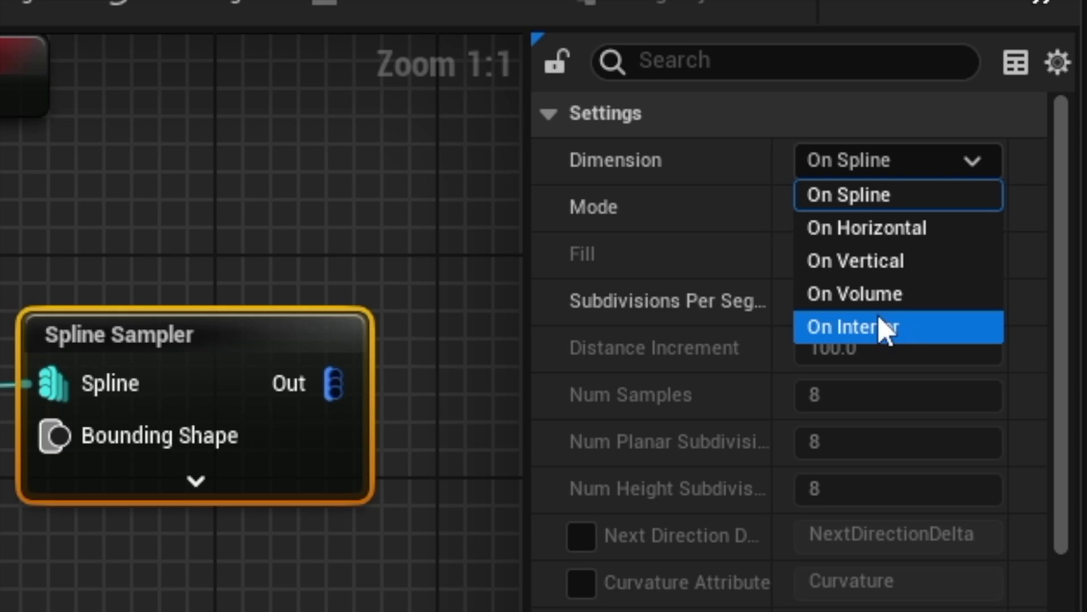
pyautogui.click(1020, 227)
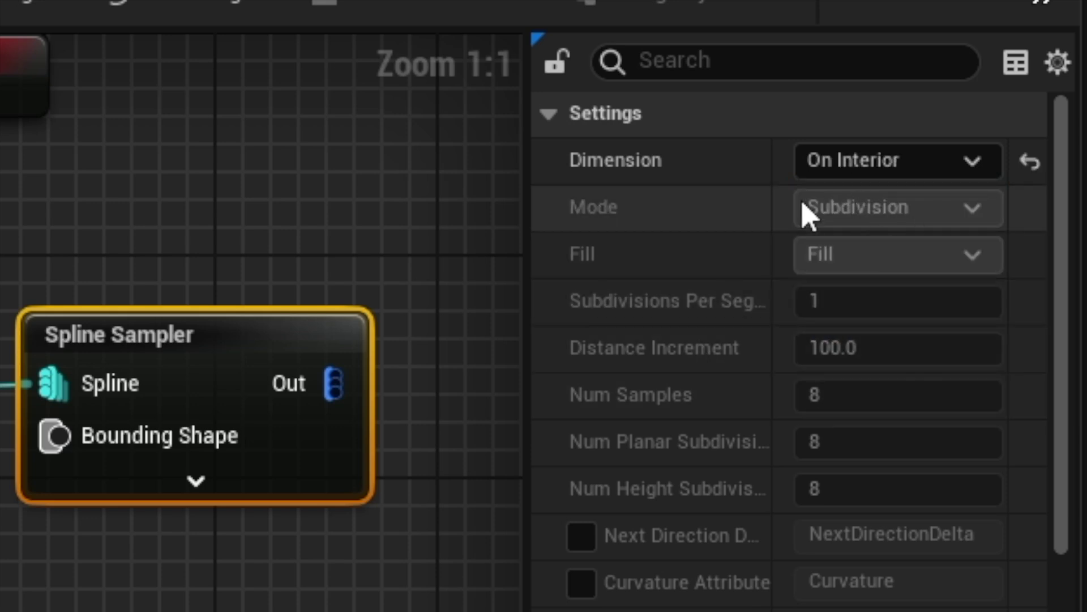
pyautogui.scroll(-5, 813, 219)
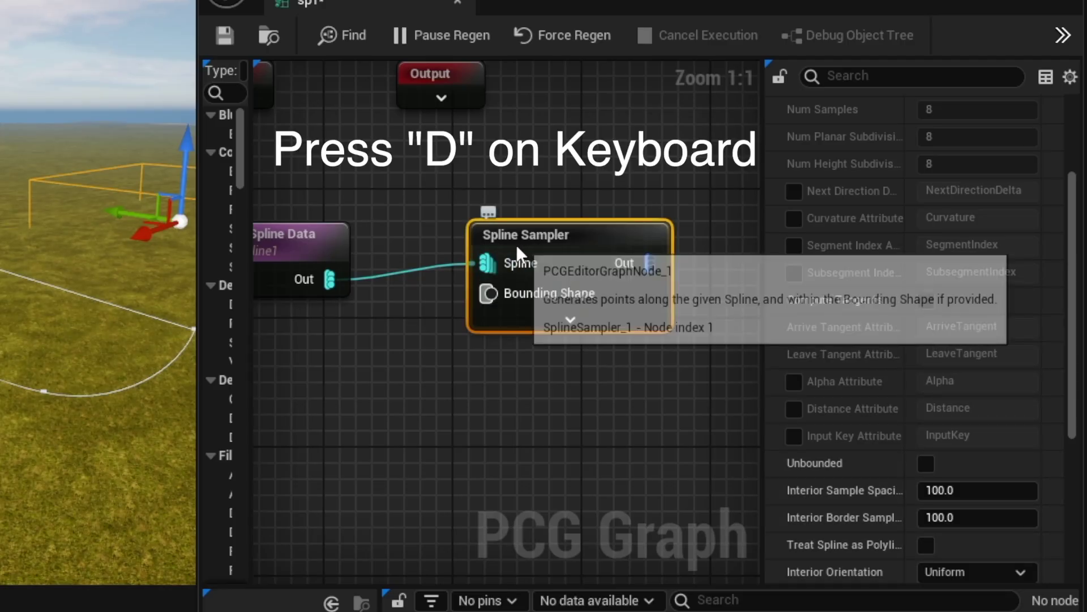
# Turn on debug display for the Spline Sampler node and enable its Unbounded option.
pyautogui.press('d')
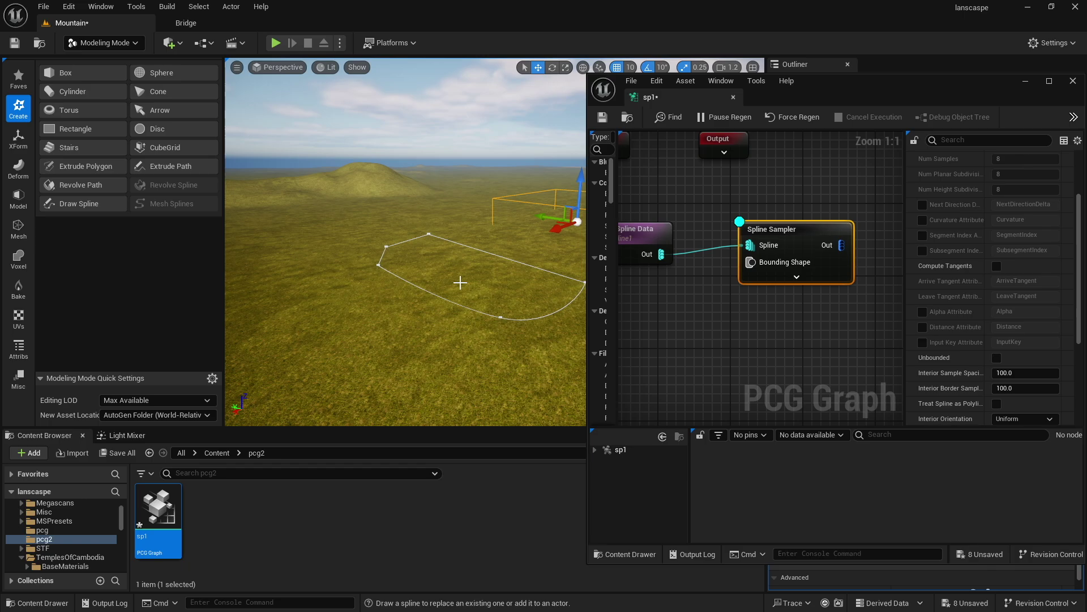
pyautogui.click(997, 358)
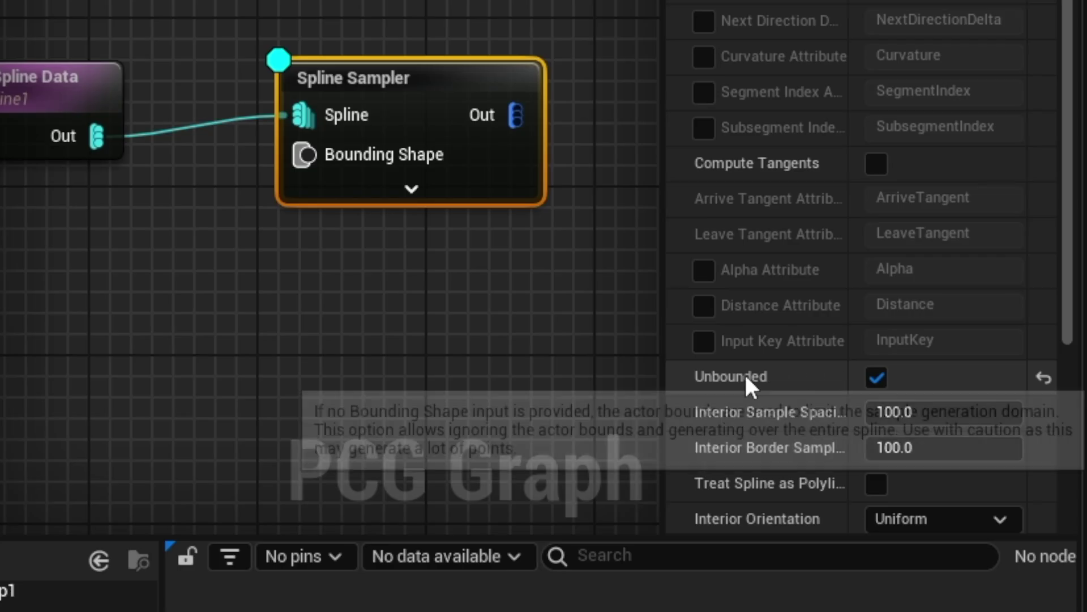
# Add a Static Mesh Spawner node fed by the Spline Sampler's output and place it clear of the sampler.
pyautogui.rightClick(633, 103)
pyautogui.write('sta')
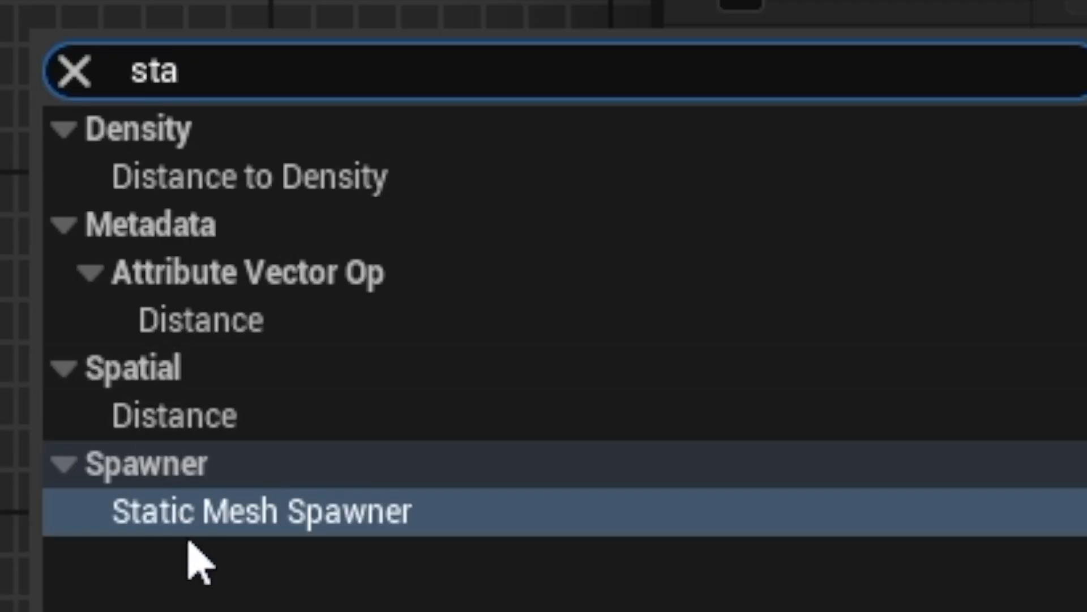
pyautogui.click(479, 412)
pyautogui.moveTo(457, 268); pyautogui.dragTo(360, 257, button='right')
pyautogui.moveTo(348, 203); pyautogui.dragTo(420, 192)
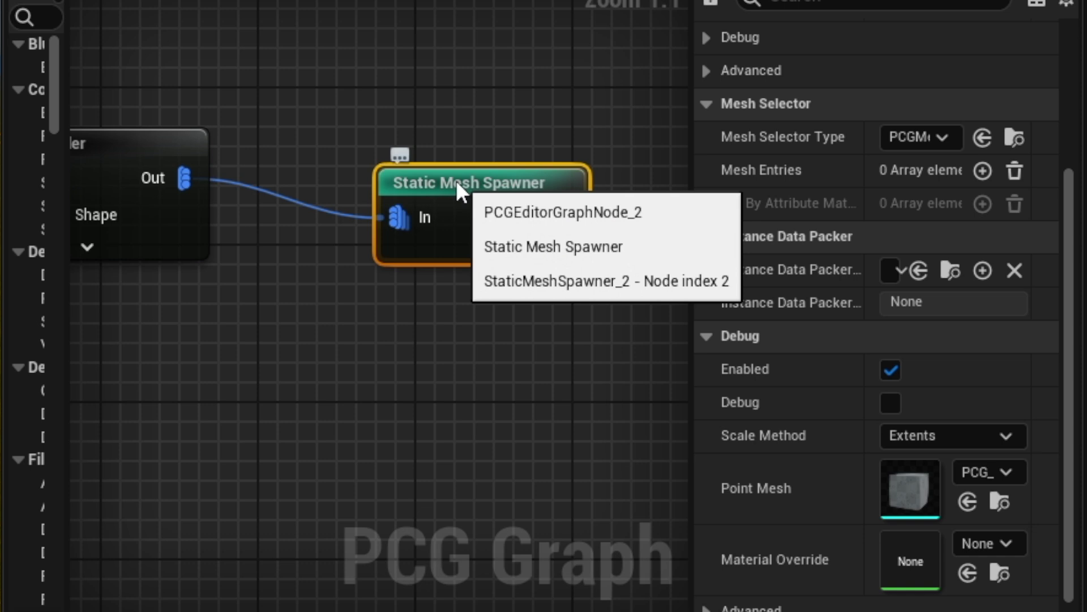
pyautogui.moveTo(189, 180); pyautogui.dragTo(419, 174, button='right')
pyautogui.click(286, 158)
pyautogui.moveTo(286, 158); pyautogui.dragTo(116, 150, button='right')
pyautogui.click(504, 169)
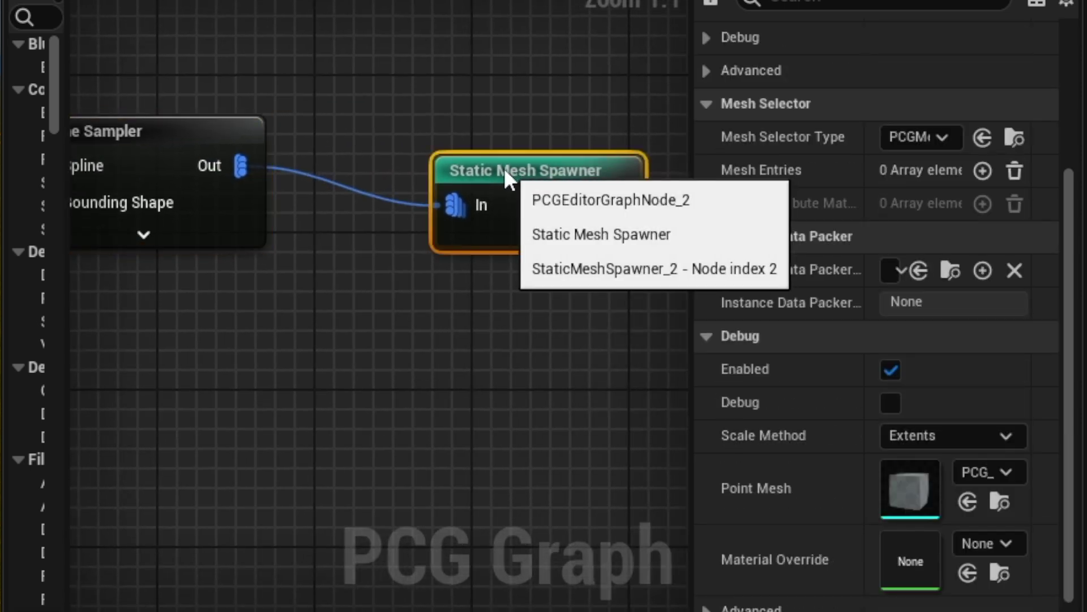
pyautogui.moveTo(504, 169); pyautogui.dragTo(451, 150, button='right')
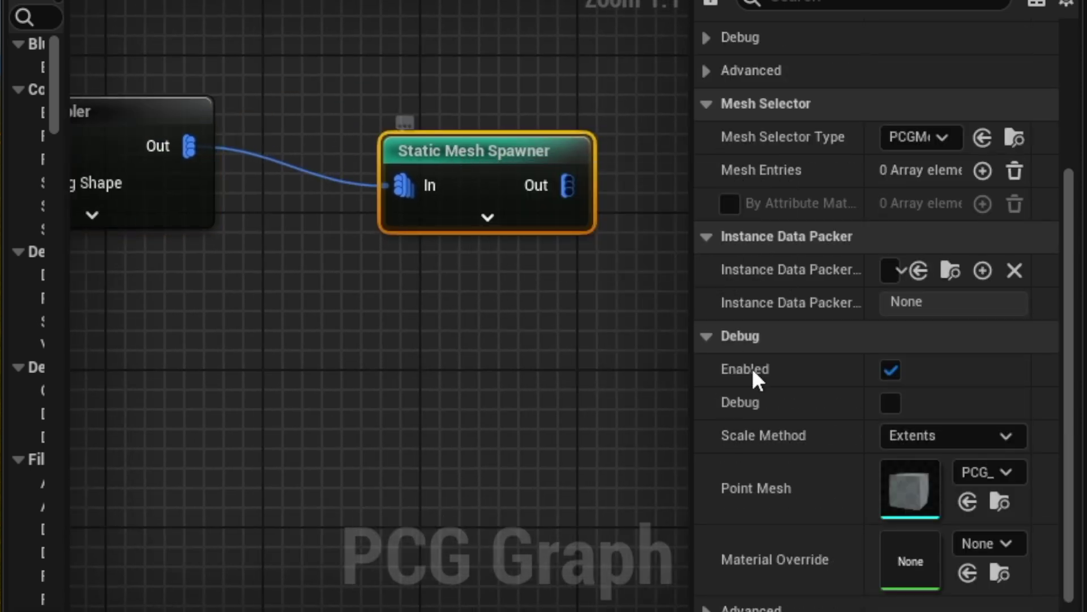
# Add a mesh entry to the Static Mesh Spawner and set its Static Mesh to SM_pine04.
pyautogui.click(983, 171)
pyautogui.click(727, 204)
pyautogui.click(745, 238)
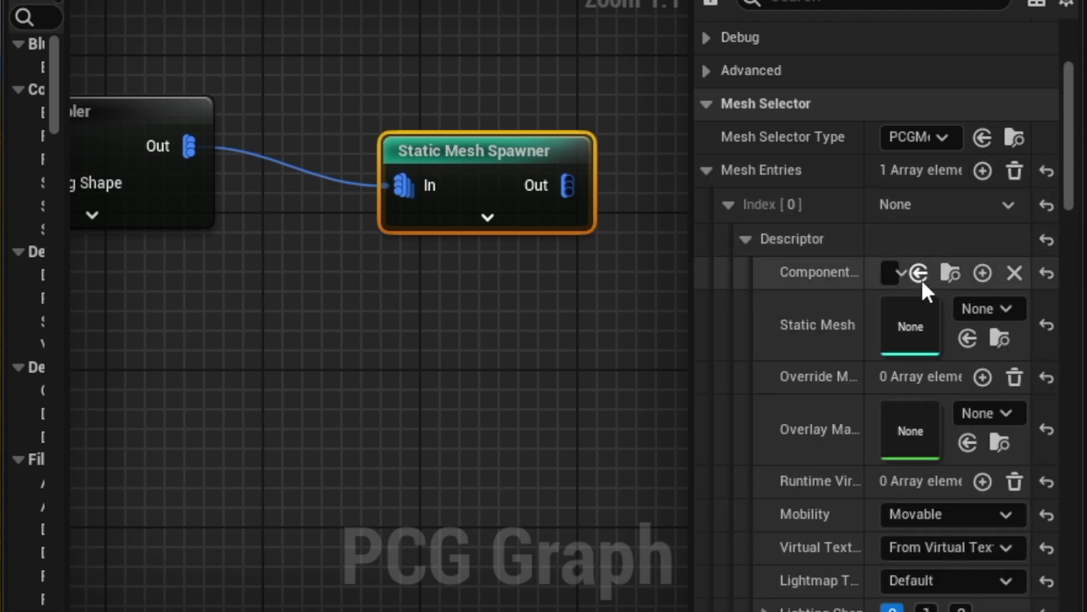
pyautogui.click(980, 309)
pyautogui.write('pine')
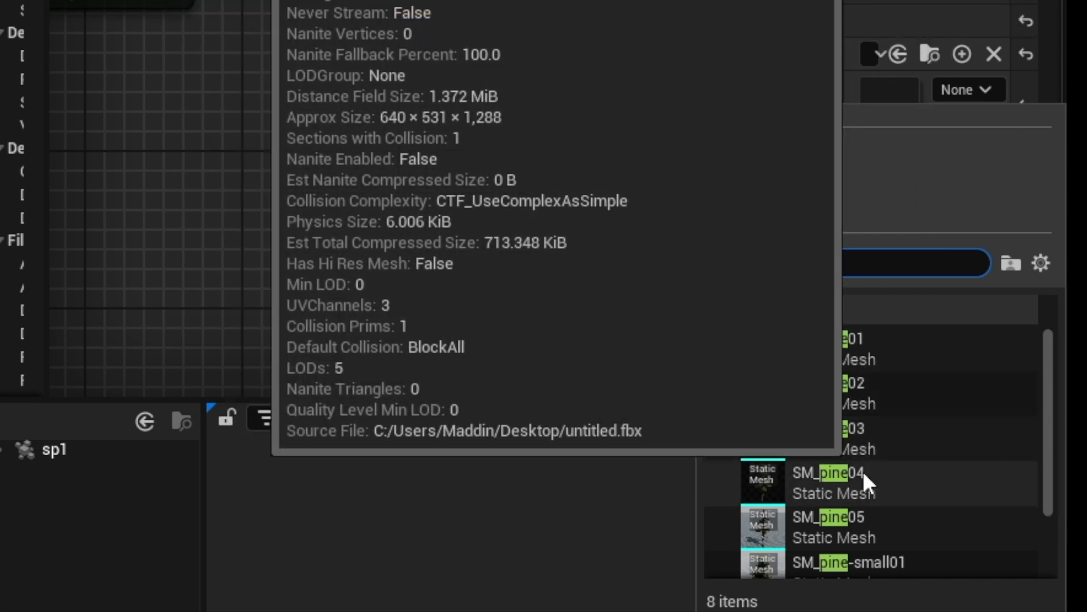
pyautogui.click(844, 473)
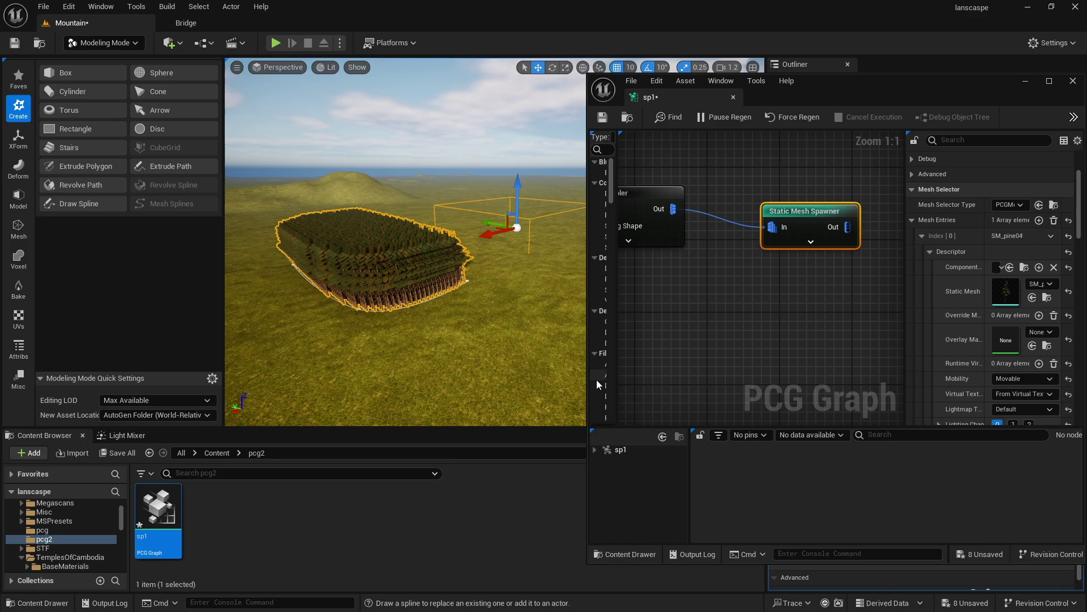
# Duplicate SplineActor3 and move the copy onto the open grass in front of the pine forest.
pyautogui.moveTo(449, 280); pyautogui.dragTo(419, 284, button='right')
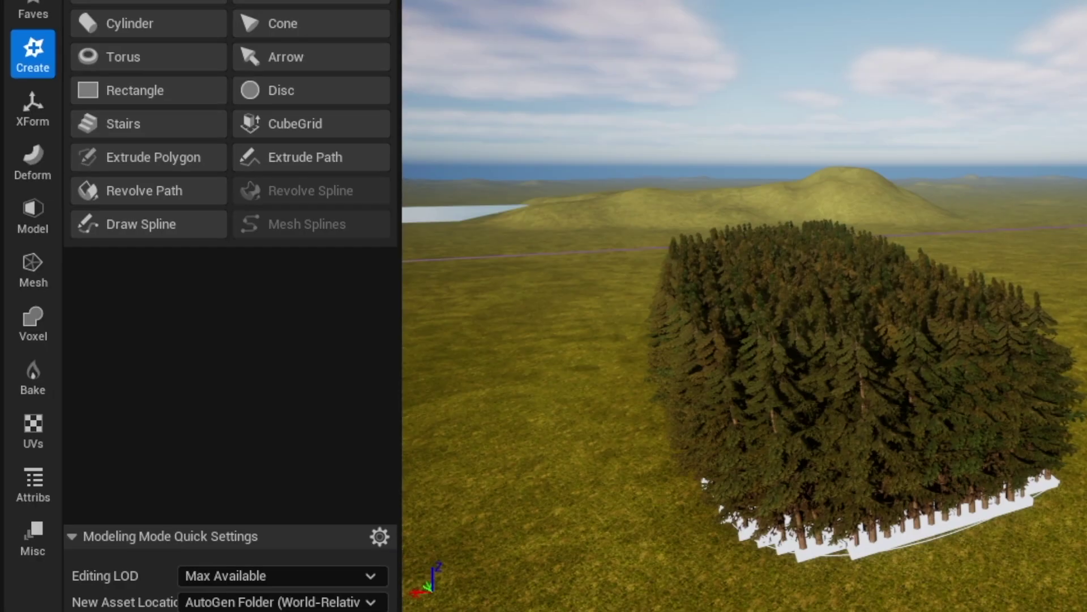
pyautogui.moveTo(993, 315); pyautogui.dragTo(934, 316, button='right')
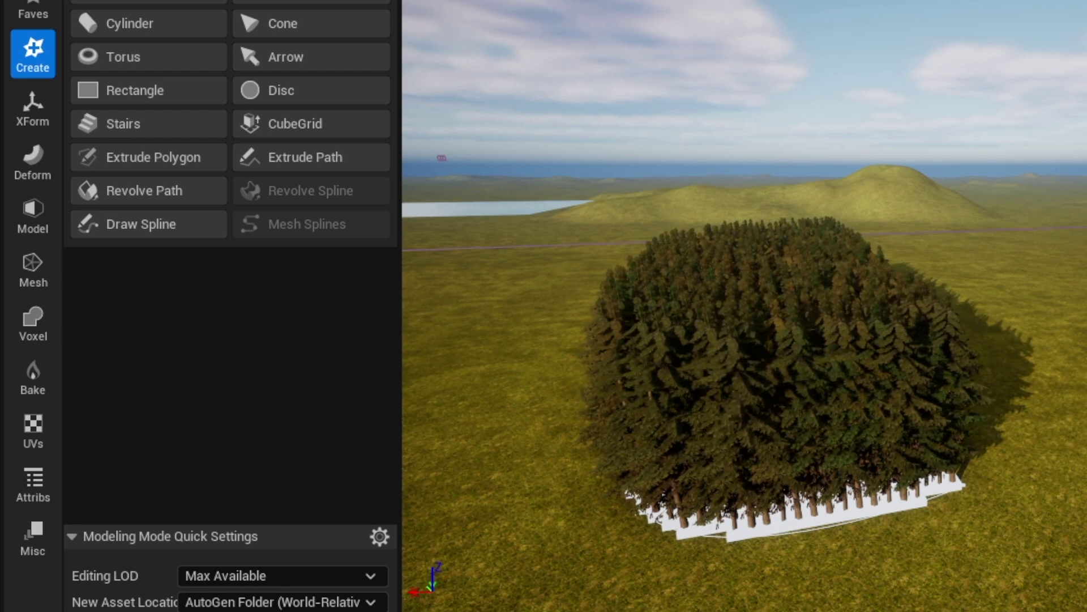
pyautogui.moveTo(793, 340)
pyautogui.mouseDown(button='right')
pyautogui.moveTo(708, 334)
pyautogui.moveTo(809, 334)
pyautogui.mouseUp(button='right')
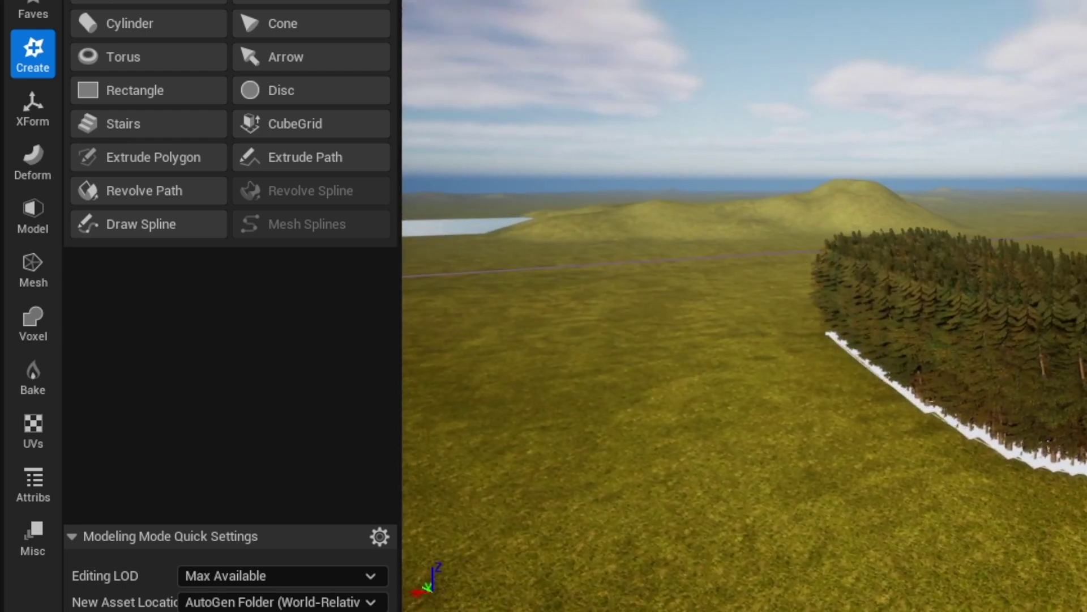
pyautogui.moveTo(852, 471); pyautogui.dragTo(912, 482, button='right')
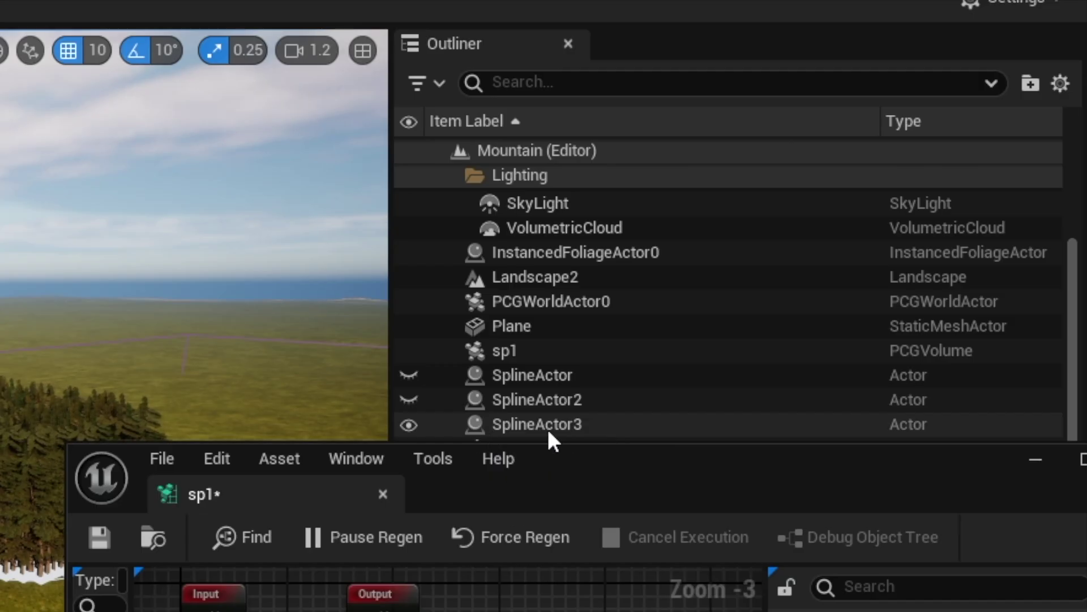
pyautogui.click(518, 422)
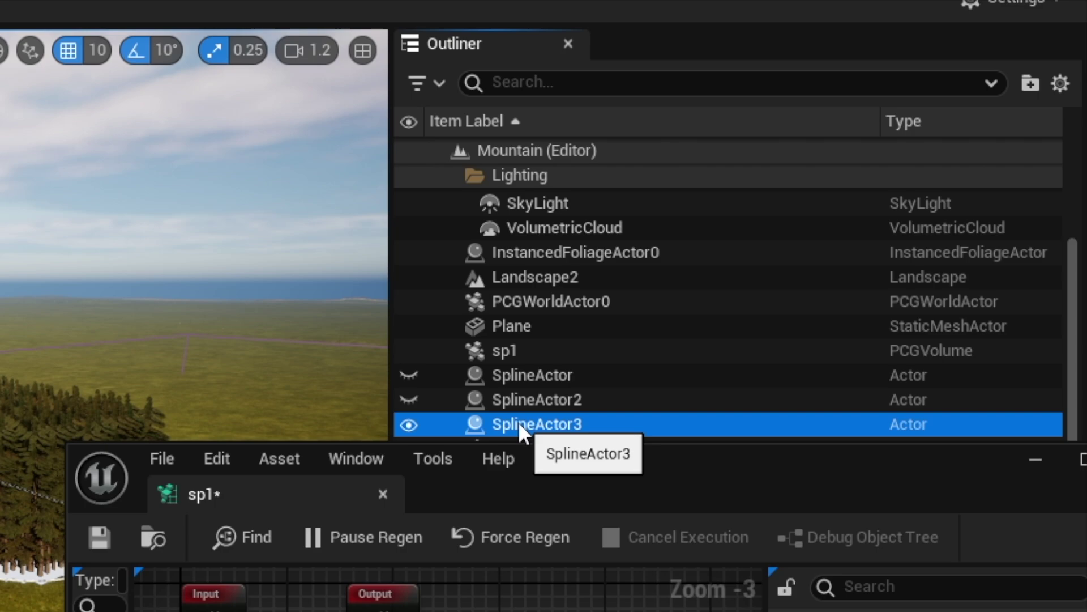
pyautogui.hotkey('ctrl', 'd')
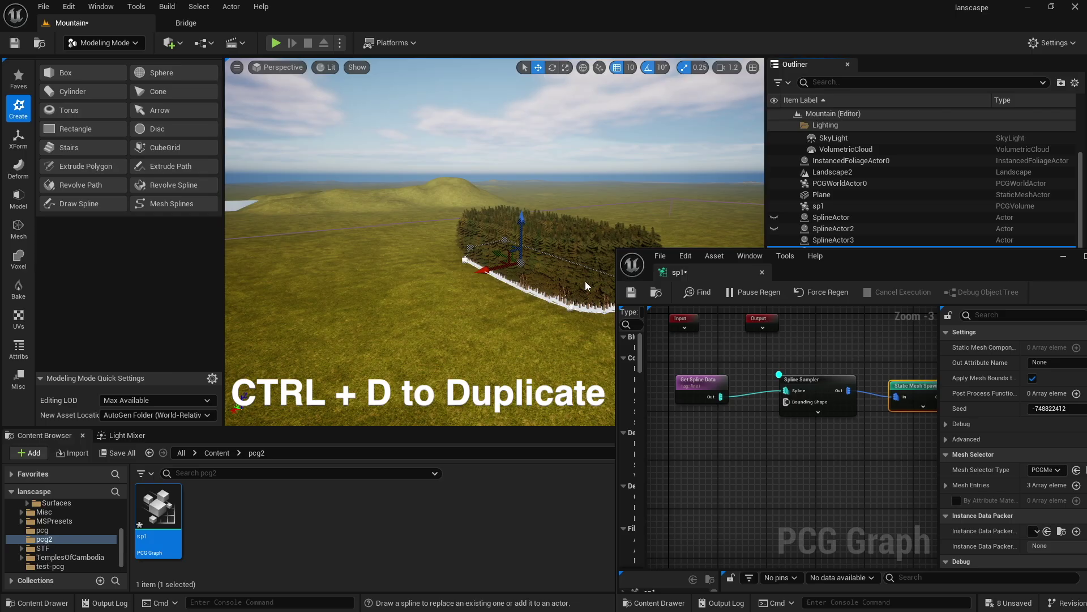
pyautogui.moveTo(495, 269); pyautogui.dragTo(322, 303)
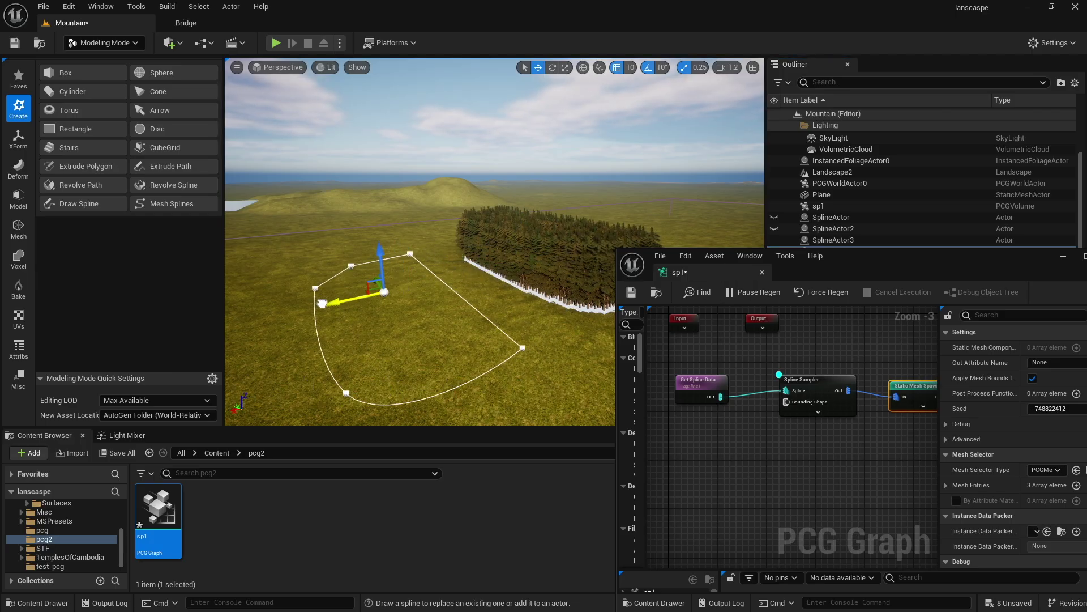
# Change the duplicated spline actor's tag to line2, check SplineActor3's tag, and reselect the duplicate.
pyautogui.moveTo(847, 262); pyautogui.dragTo(844, 295)
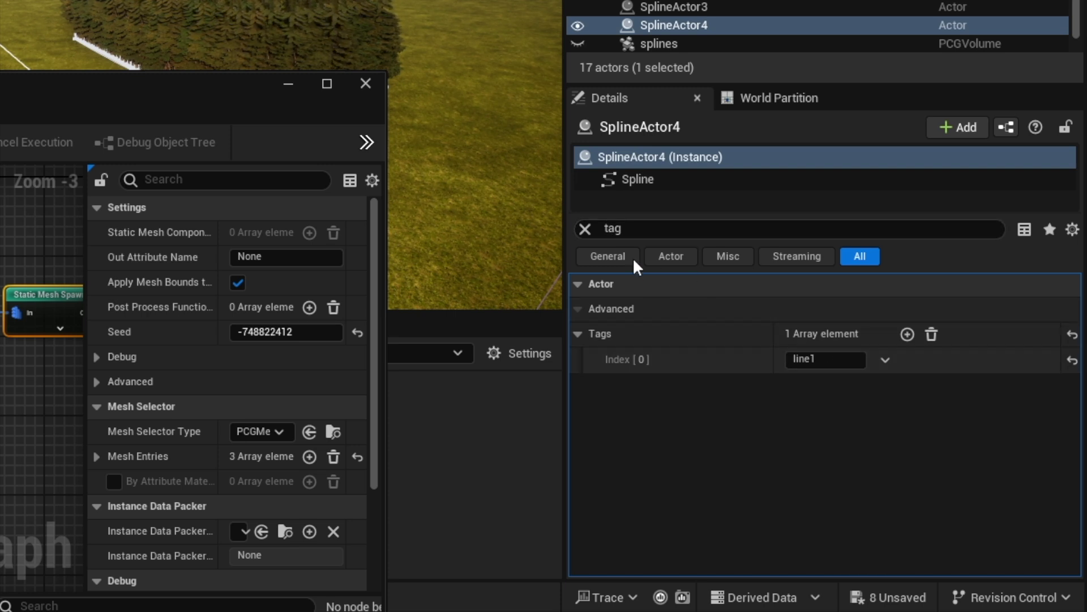
pyautogui.click(825, 358)
pyautogui.press('BackSpace')
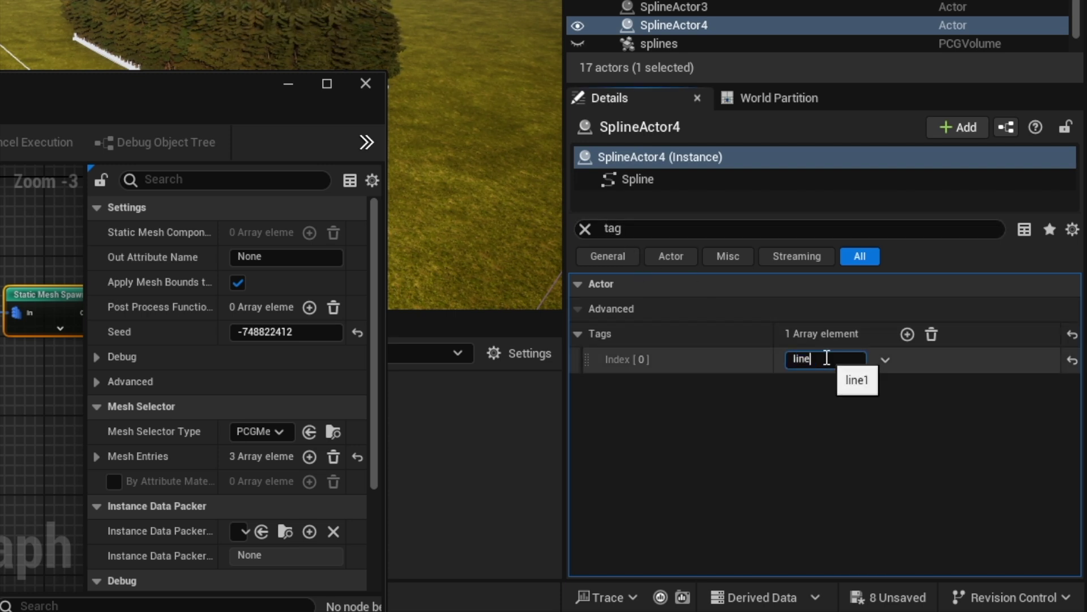
pyautogui.write('2')
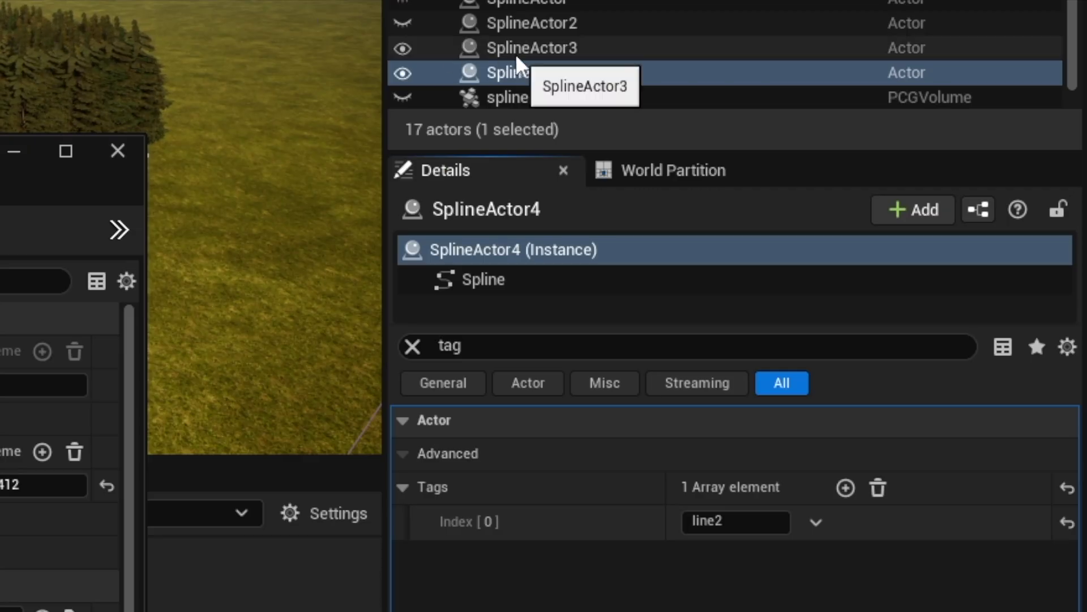
pyautogui.click(651, 9)
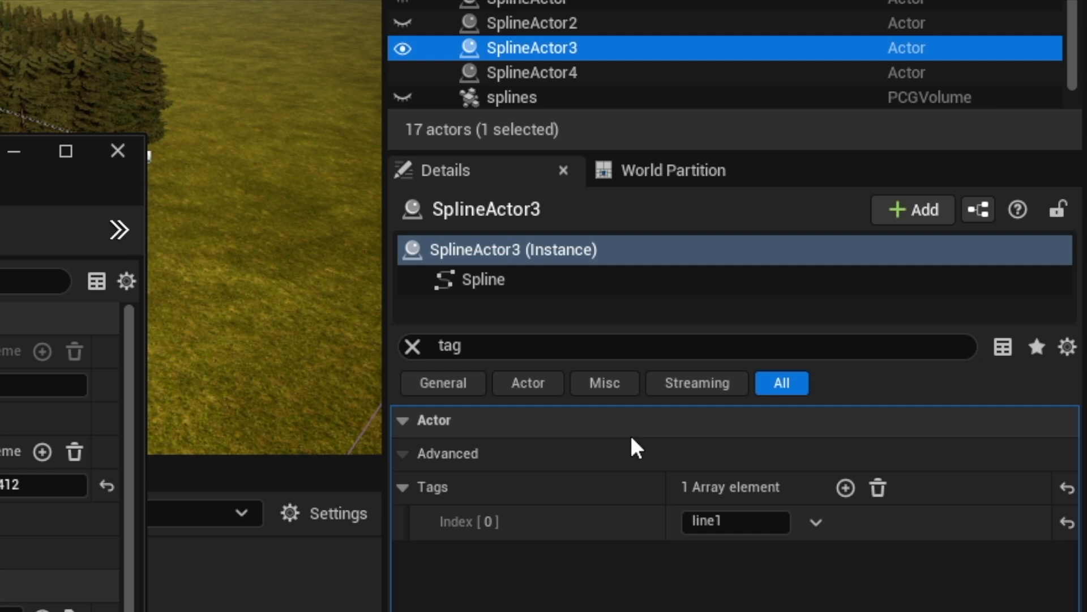
pyautogui.click(532, 79)
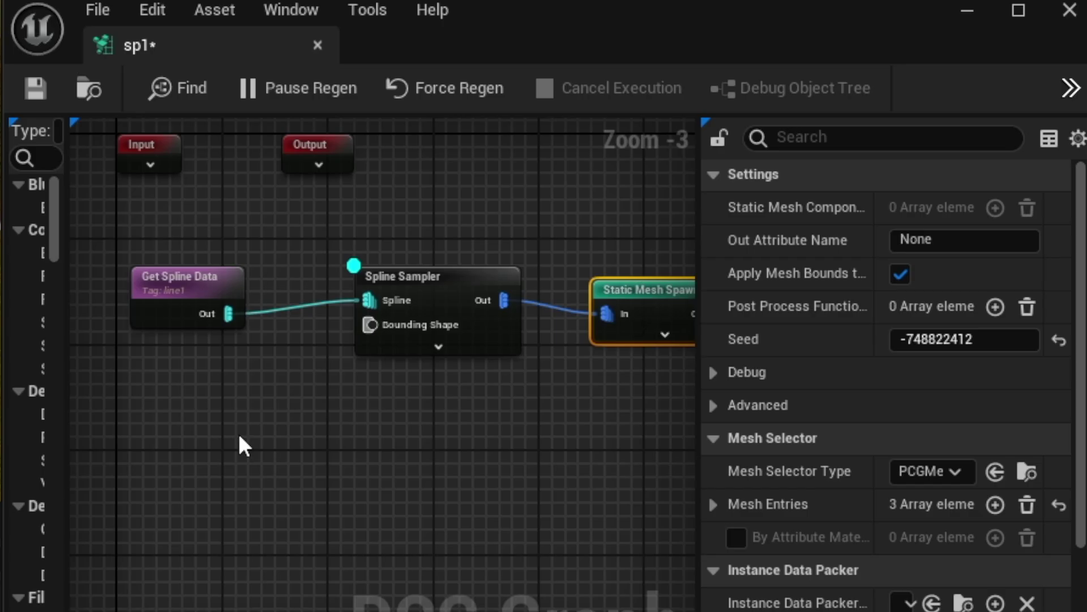
# Add a second Get Spline Data node below the existing one in the sp1 graph.
pyautogui.rightClick(218, 422)
pyautogui.write('gets')
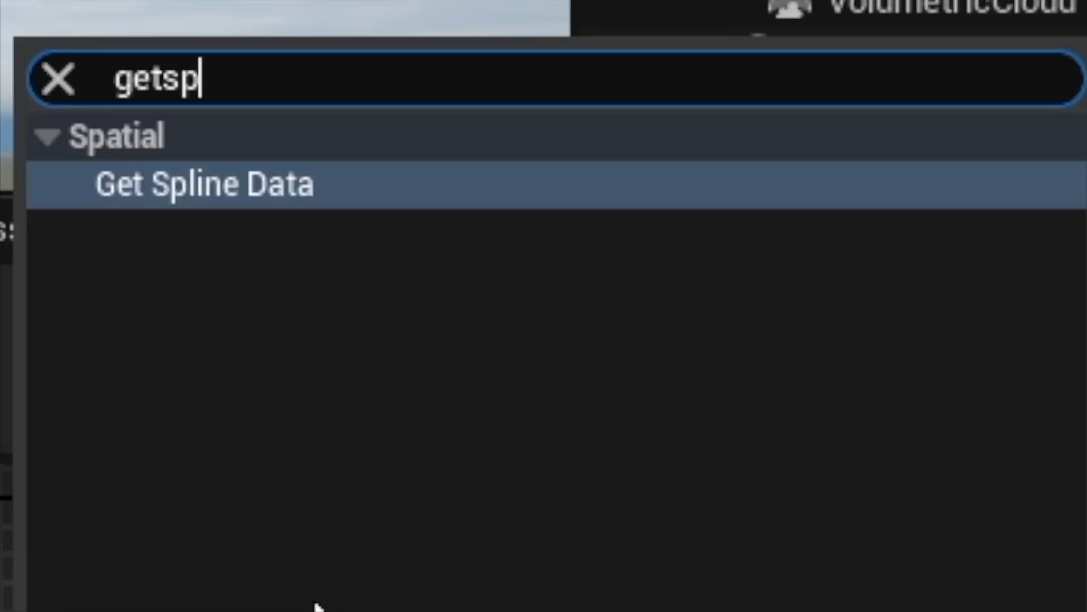
pyautogui.write('p')
pyautogui.press('Return')
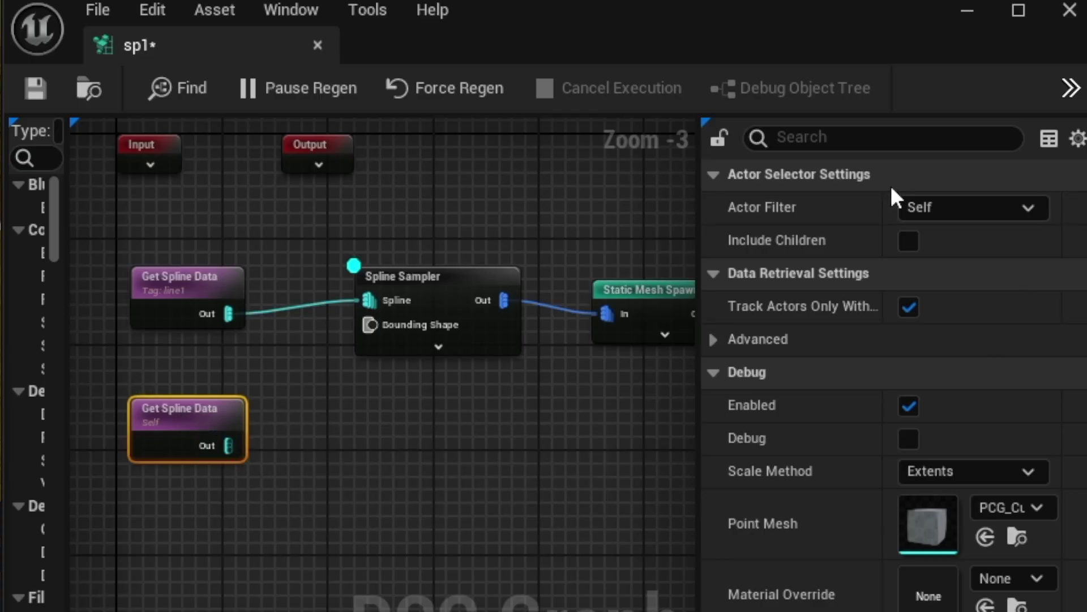
# Set the new Get Spline Data node's Actor Filter to All World Actors and its Actor Selection Tag to line2.
pyautogui.click(944, 218)
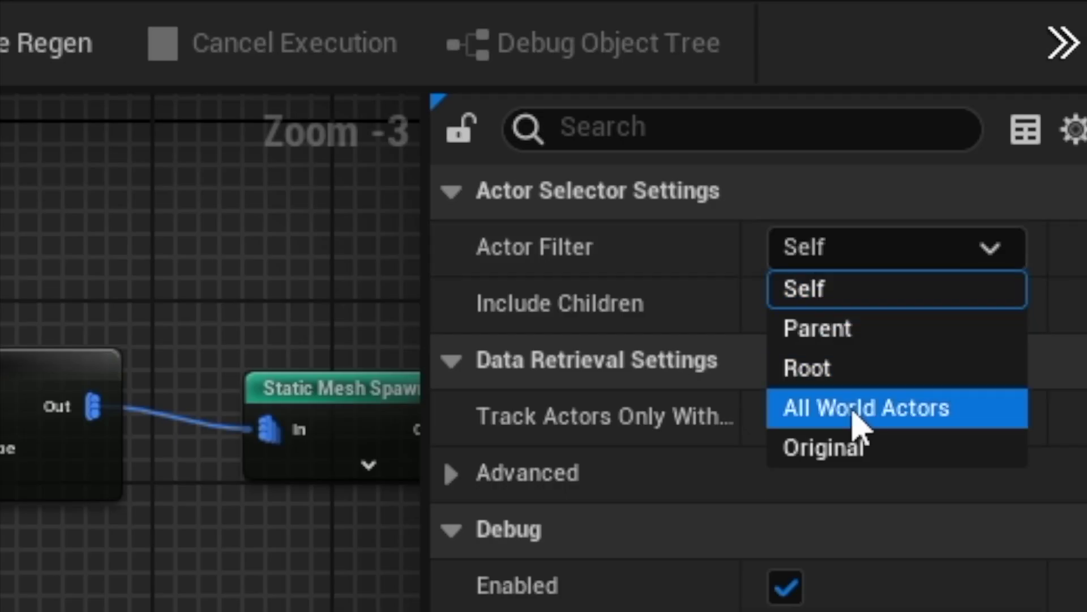
pyautogui.click(853, 413)
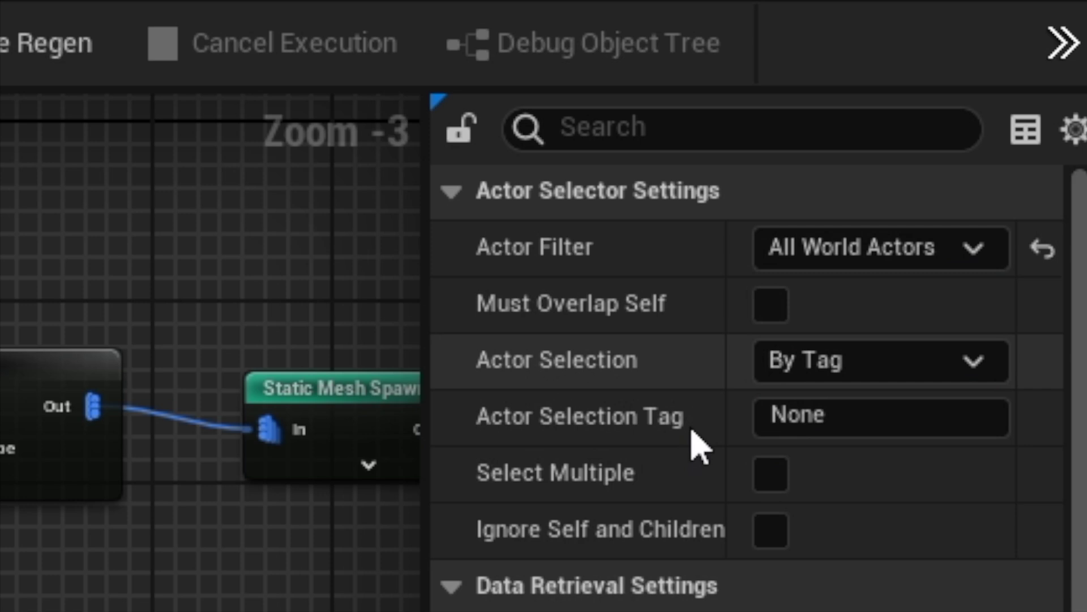
pyautogui.click(852, 413)
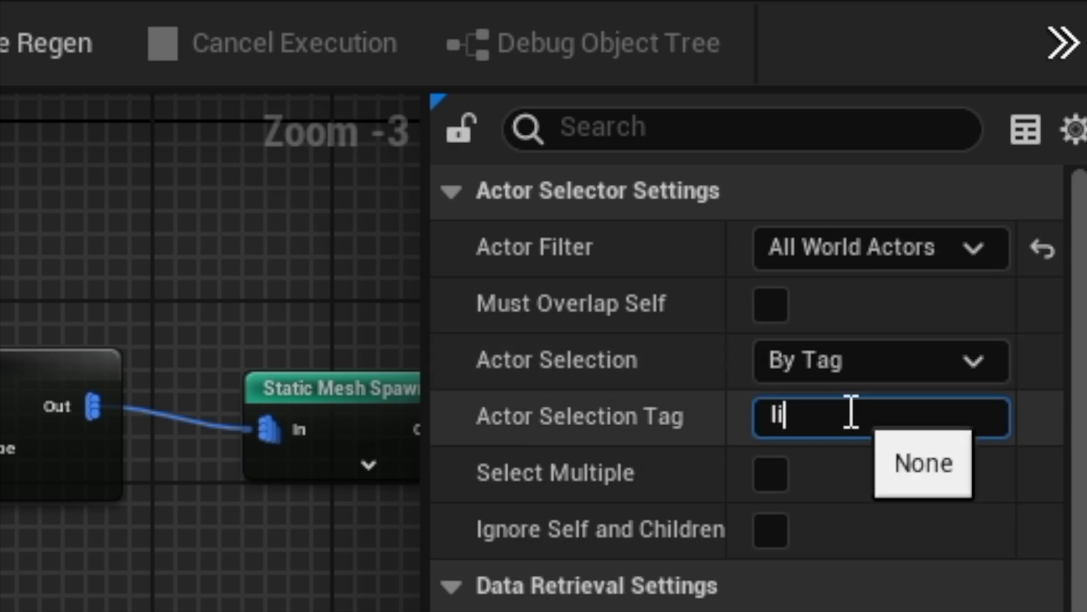
pyautogui.write('line2')
# Add a second Spline Sampler node and connect the line2 Get Spline Data output to its Spline input.
pyautogui.rightClick(483, 403)
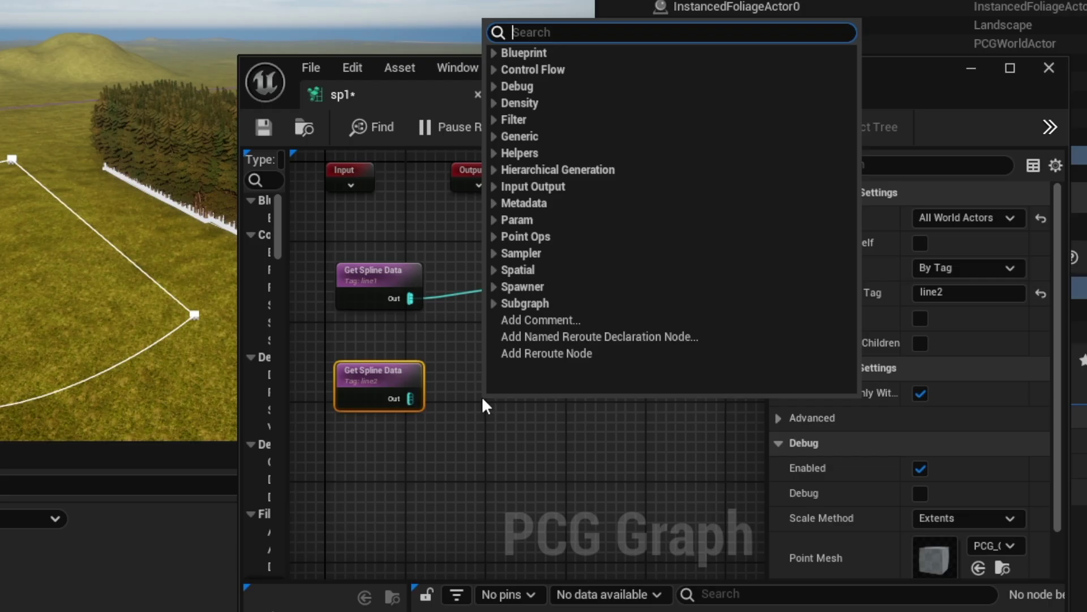
pyautogui.write('spline')
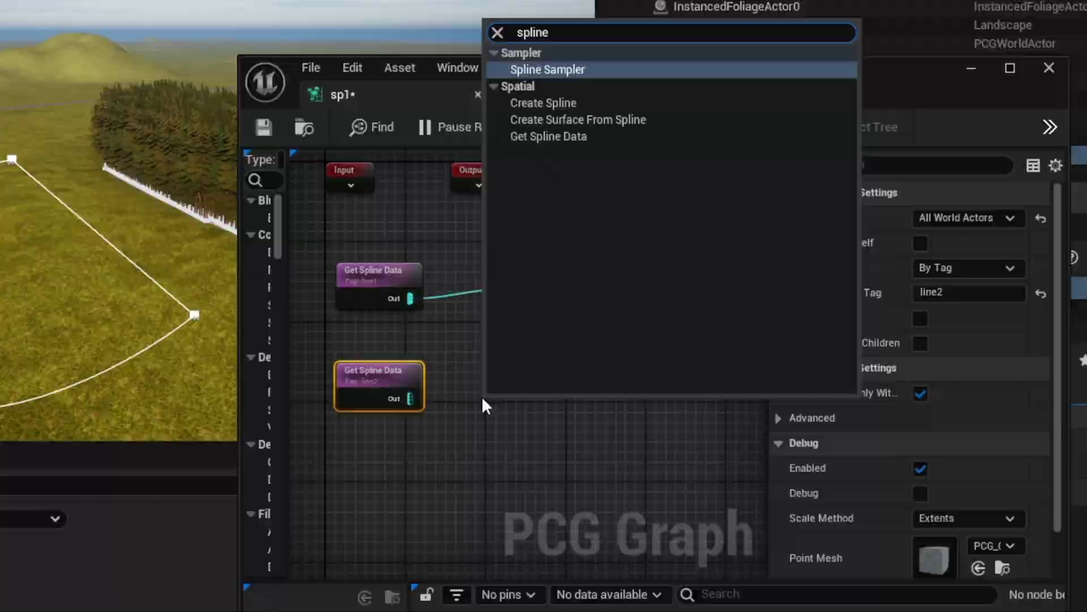
pyautogui.click(513, 73)
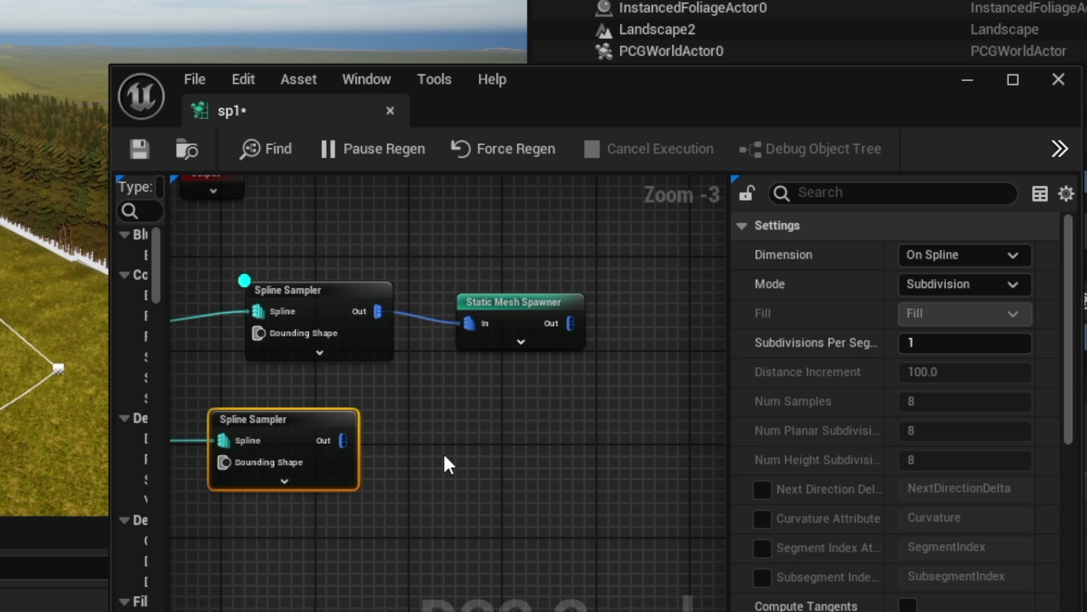
# Add a Bounds Modifier node with debug display, fed by the second Spline Sampler's output.
pyautogui.rightClick(424, 456)
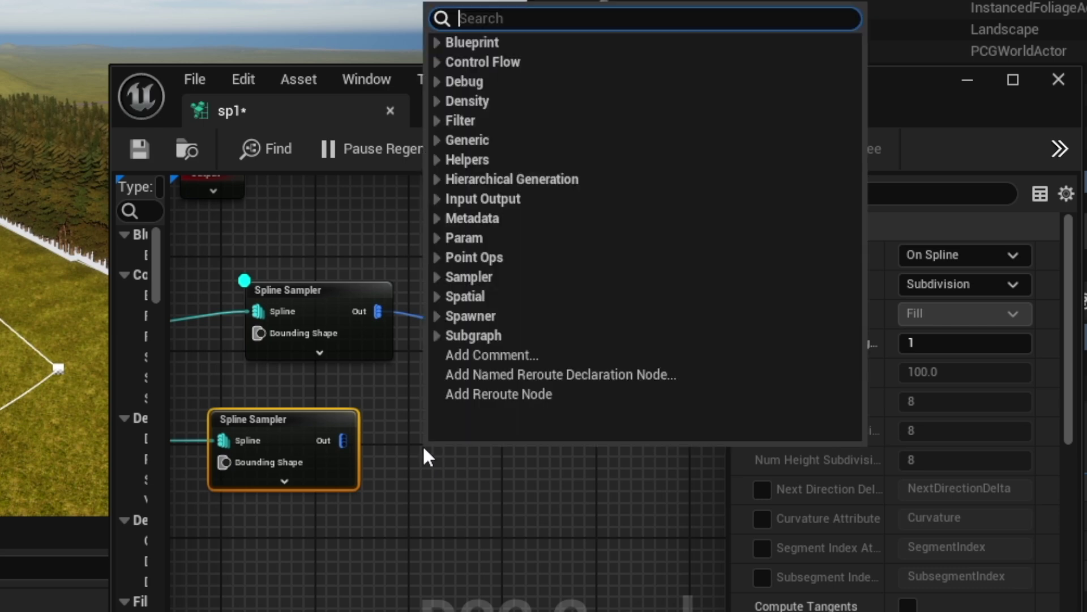
pyautogui.write('boun')
pyautogui.click(520, 277)
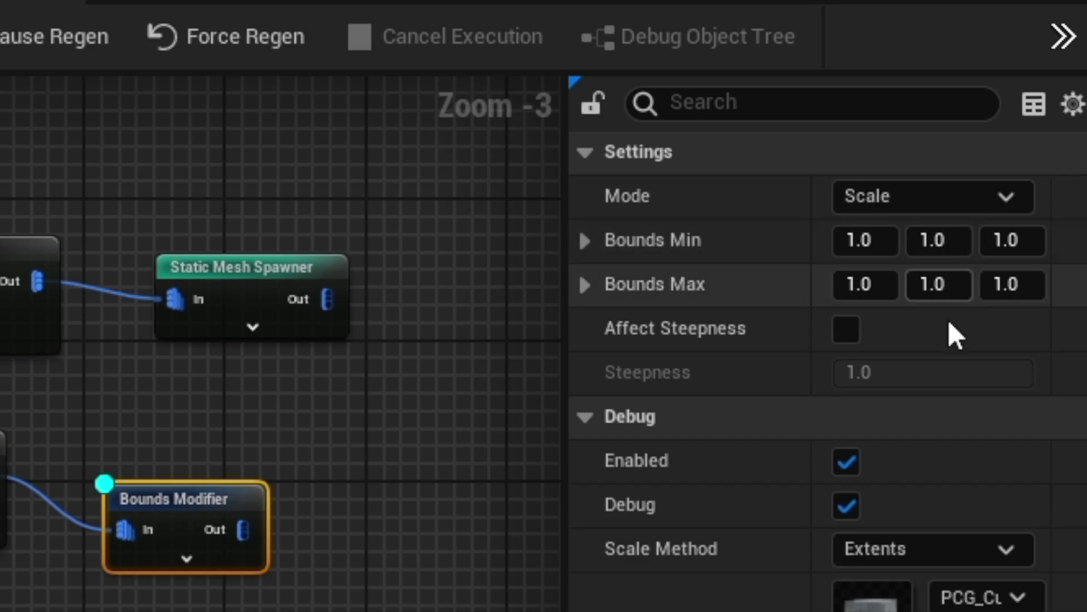
# Set the Y values of the Bounds Modifier's Bounds Min and Bounds Max to 100.
pyautogui.click(937, 239)
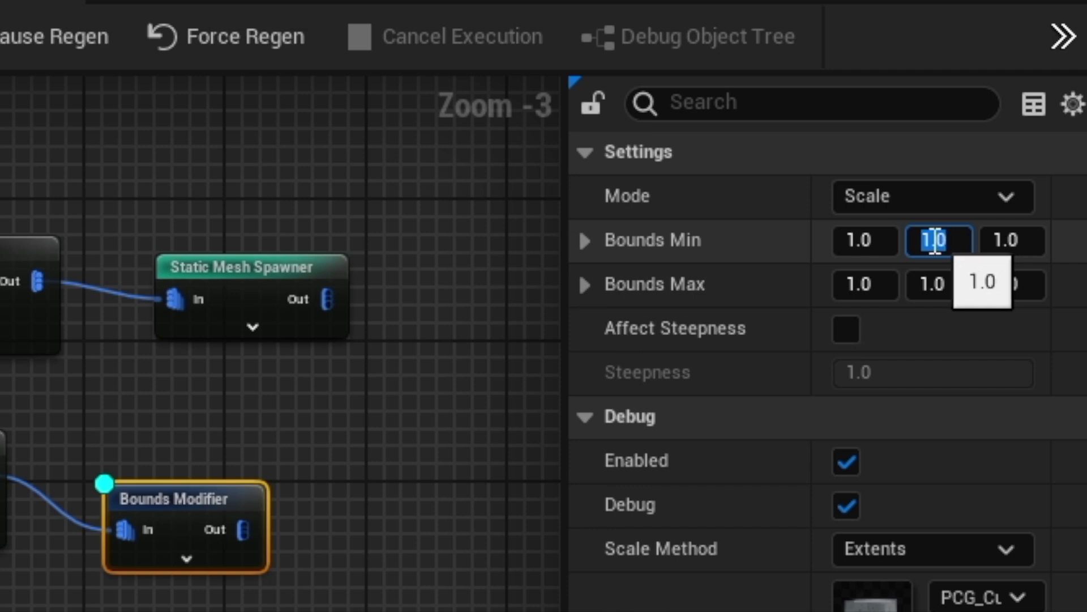
pyautogui.write('100')
pyautogui.click(932, 284)
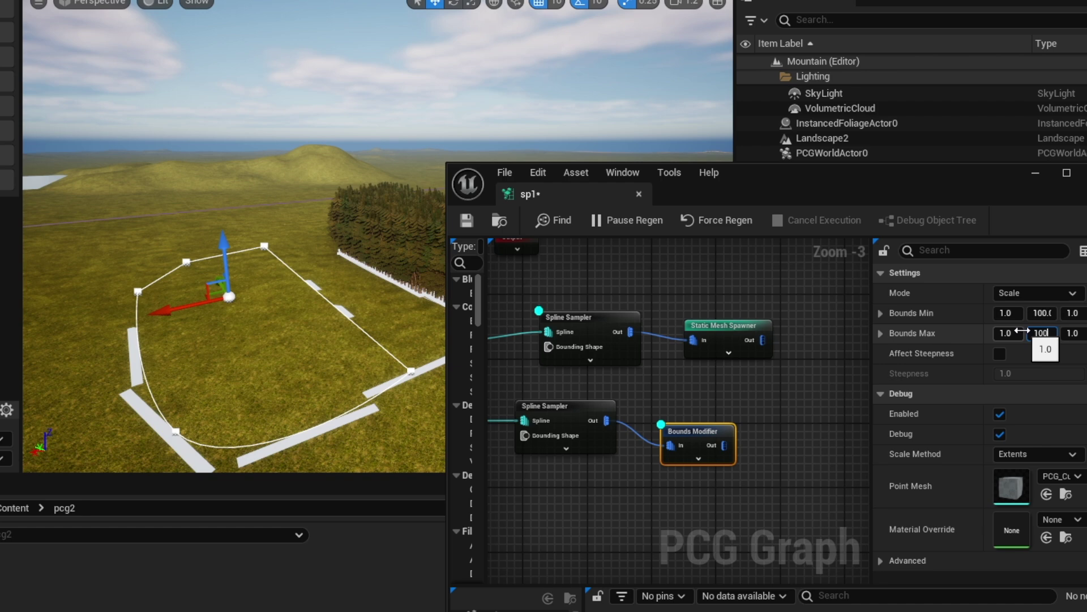
pyautogui.write('100')
pyautogui.press('Tab')
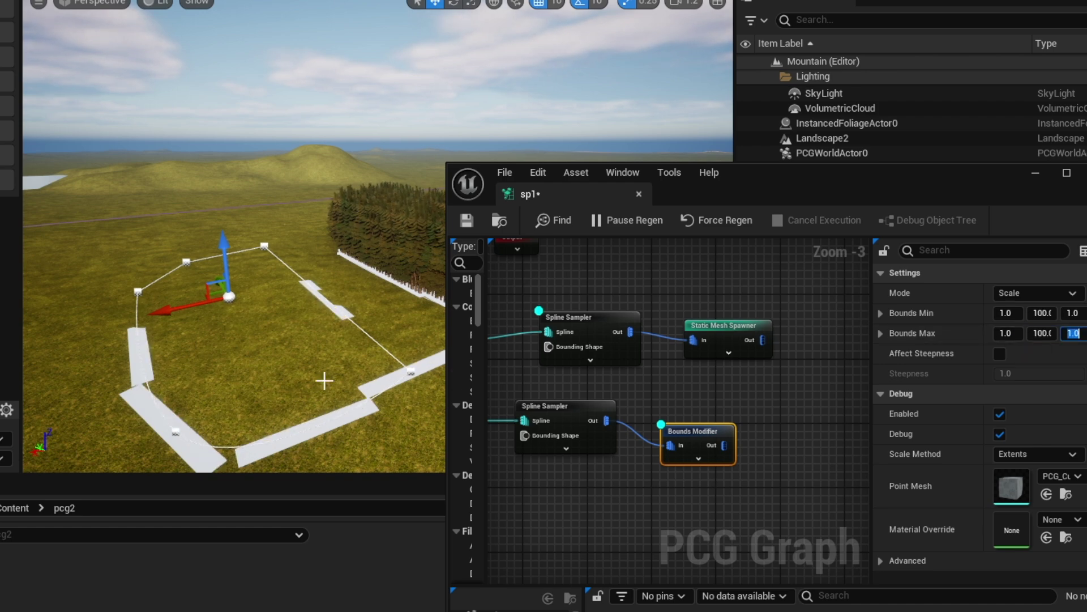
pyautogui.moveTo(324, 381); pyautogui.dragTo(362, 425, button='right')
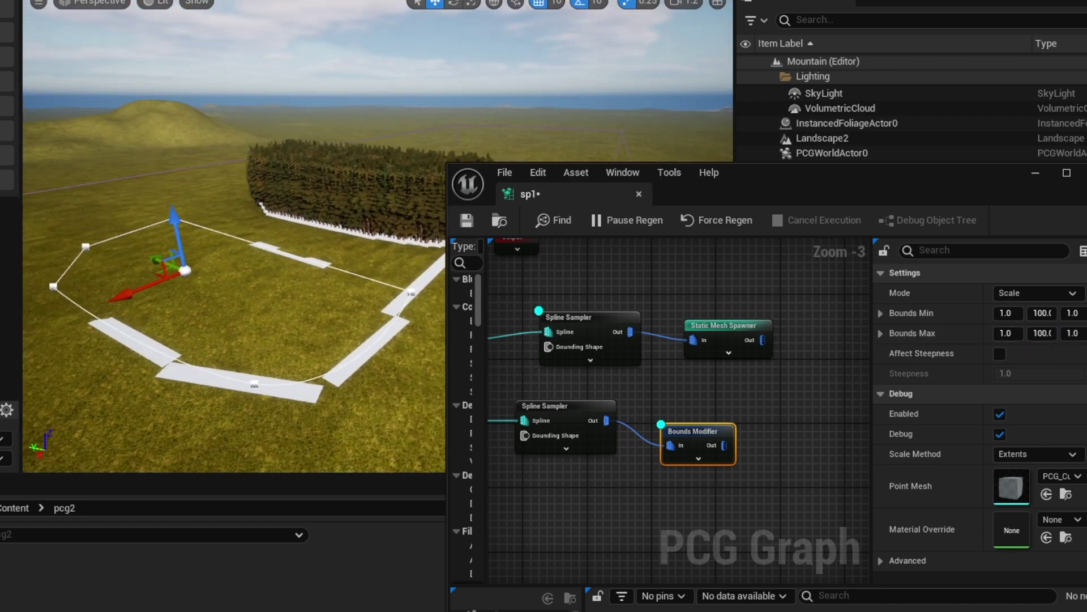
# Enable Unbounded on the second Spline Sampler and set its Mode to Distance.
pyautogui.moveTo(565, 431); pyautogui.dragTo(629, 418, button='right')
pyautogui.click(627, 404)
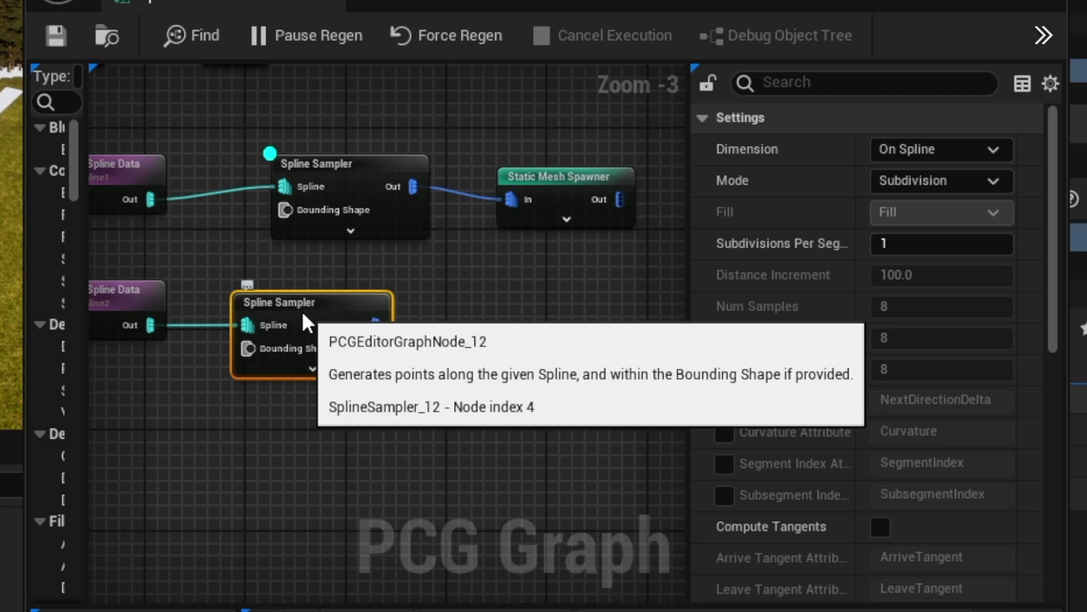
pyautogui.scroll(-5, 813, 461)
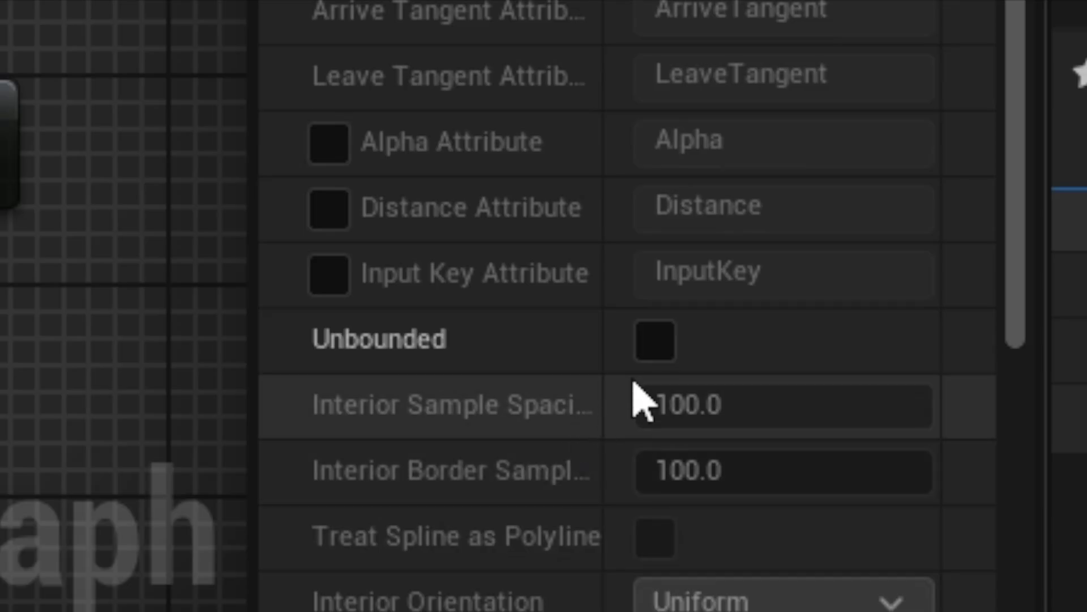
pyautogui.click(652, 343)
pyautogui.scroll(5, 431, 0)
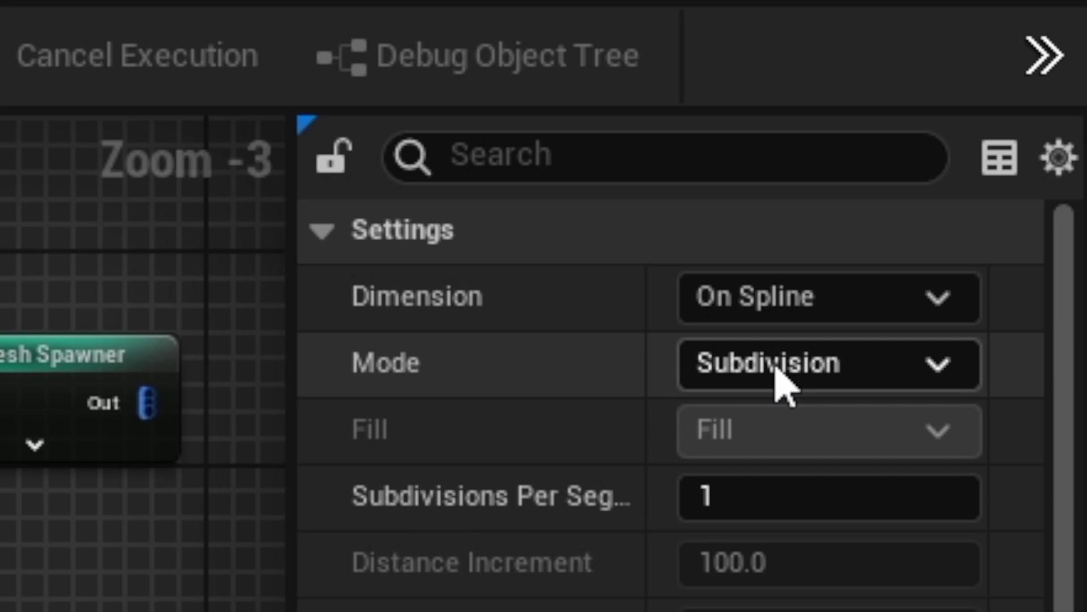
pyautogui.click(783, 379)
pyautogui.click(725, 473)
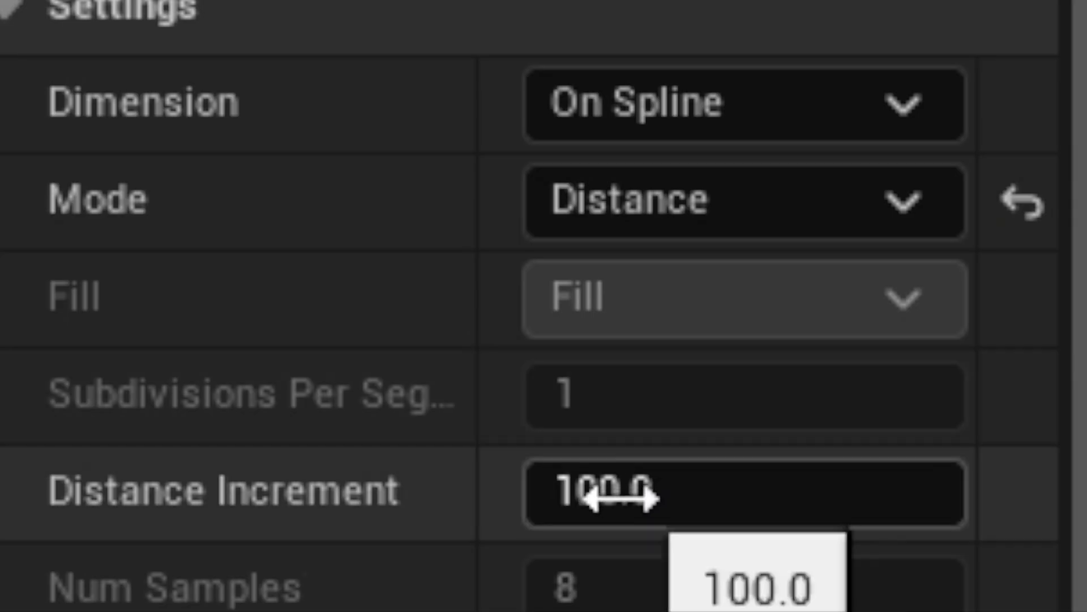
# Add a Static Mesh Spawner node fed by the Bounds Modifier's output.
pyautogui.moveTo(394, 317); pyautogui.dragTo(286, 335, button='right')
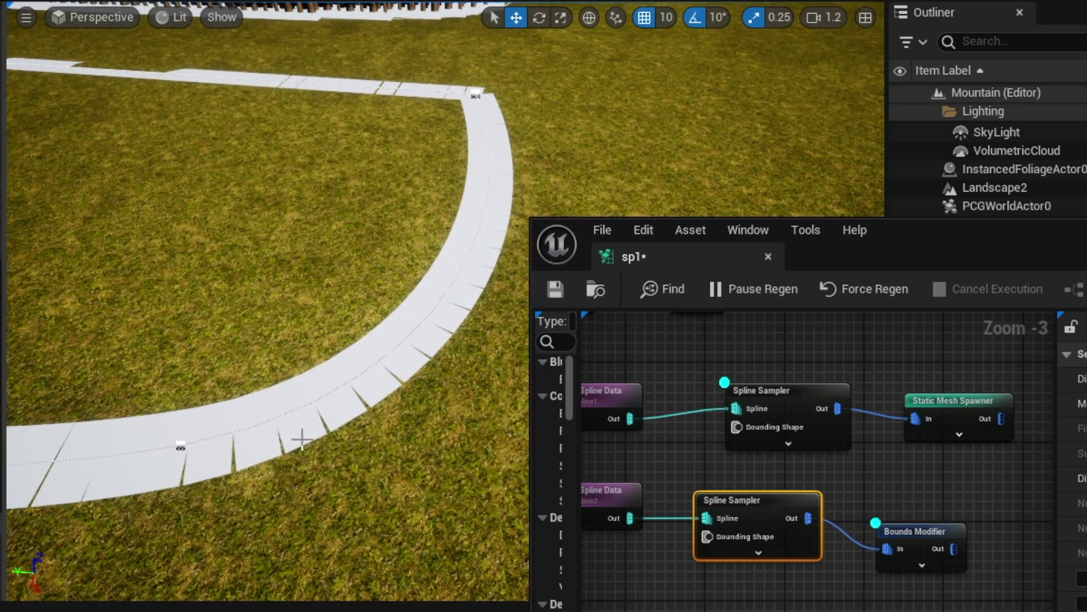
pyautogui.moveTo(499, 115); pyautogui.dragTo(487, 115, button='right')
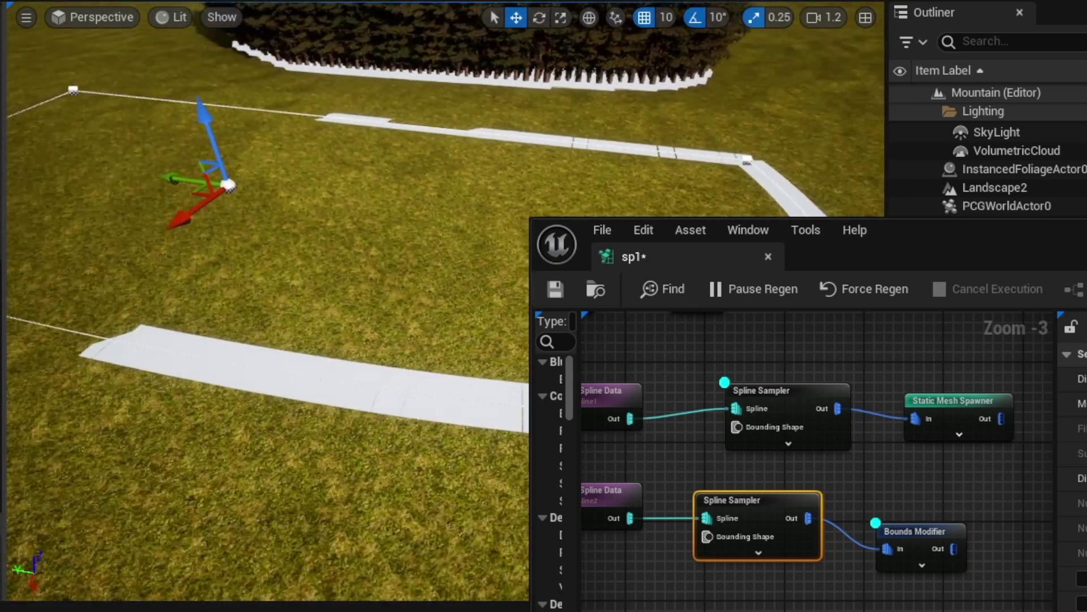
pyautogui.moveTo(317, 246); pyautogui.dragTo(340, 211, button='right')
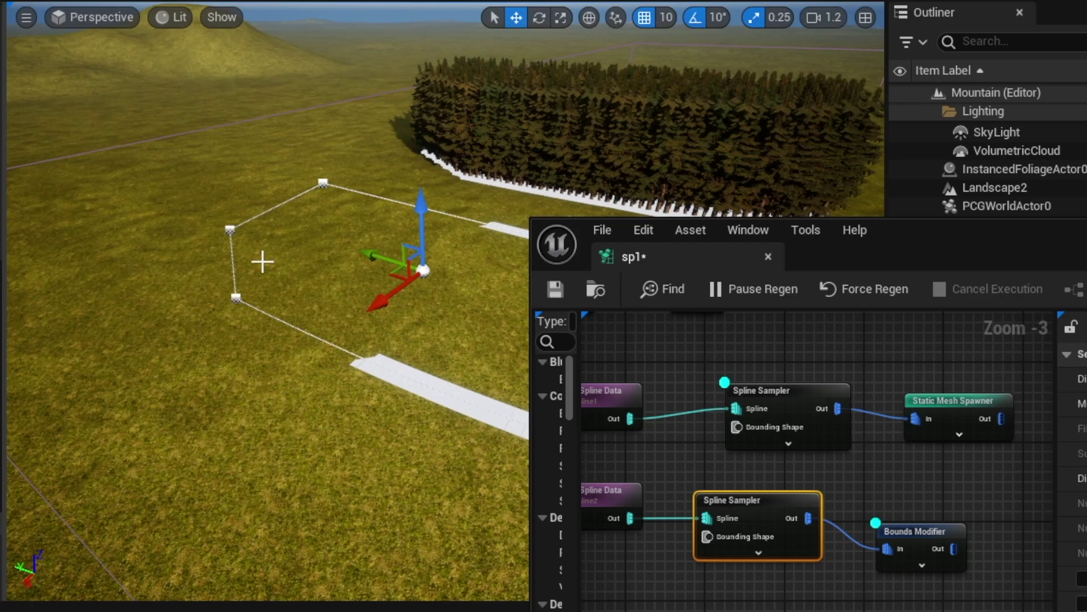
pyautogui.moveTo(458, 283); pyautogui.dragTo(175, 369, button='right')
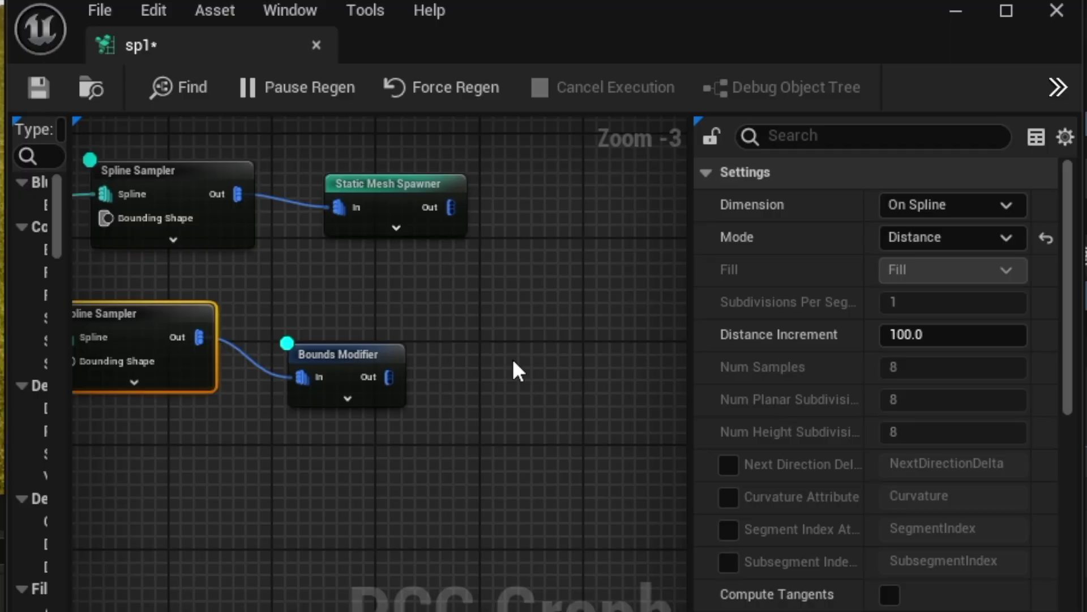
pyautogui.rightClick(511, 358)
pyautogui.write('stat')
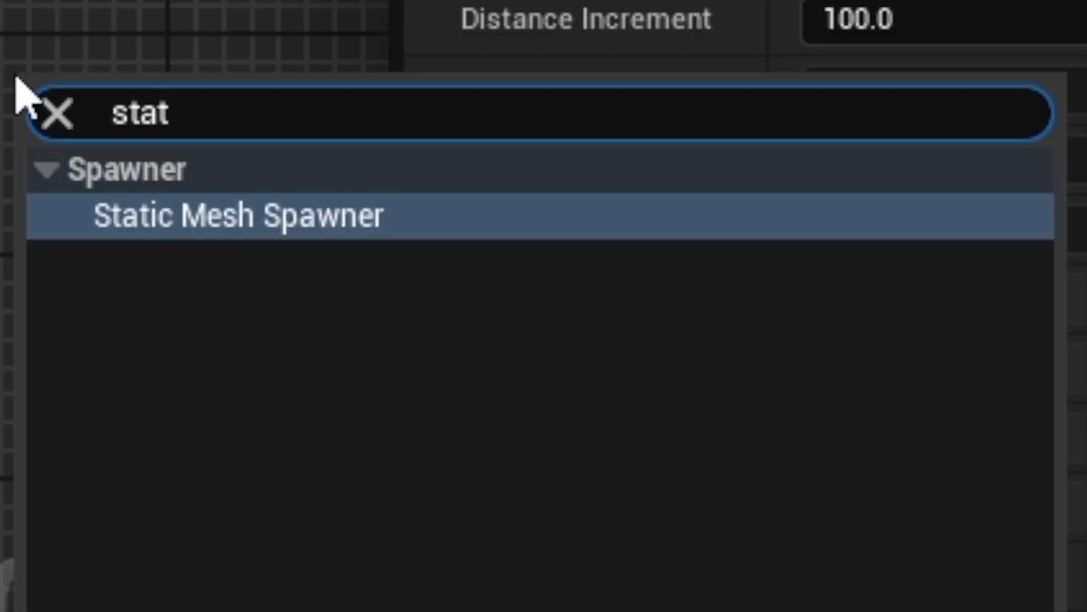
pyautogui.press('Return')
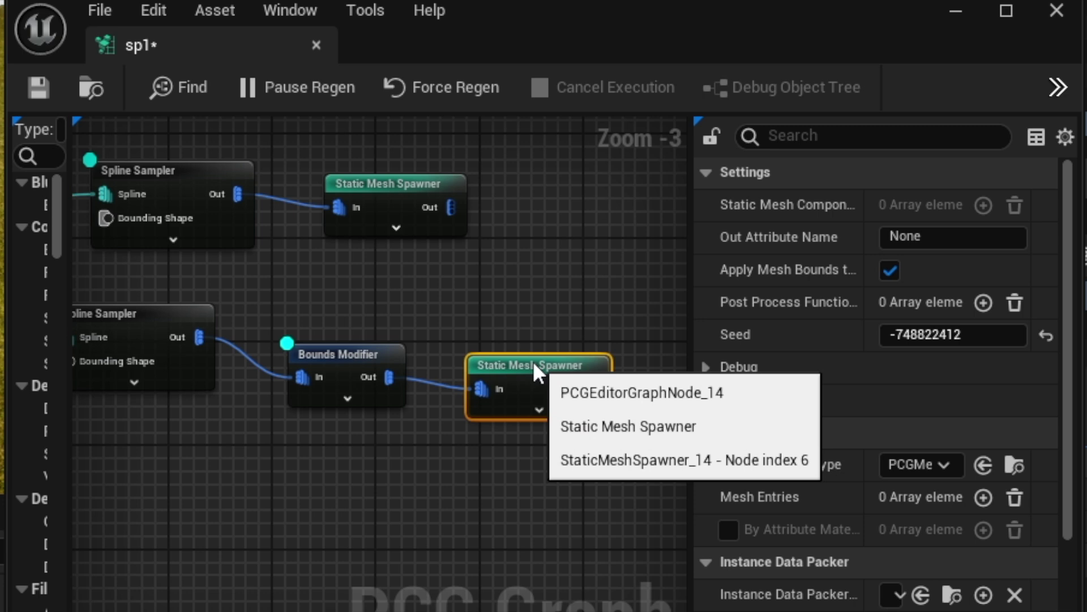
# Add a mesh entry to the new Static Mesh Spawner and assign the S_Modular_Conc mesh, searching for "conc".
pyautogui.scroll(2, 492, 371)
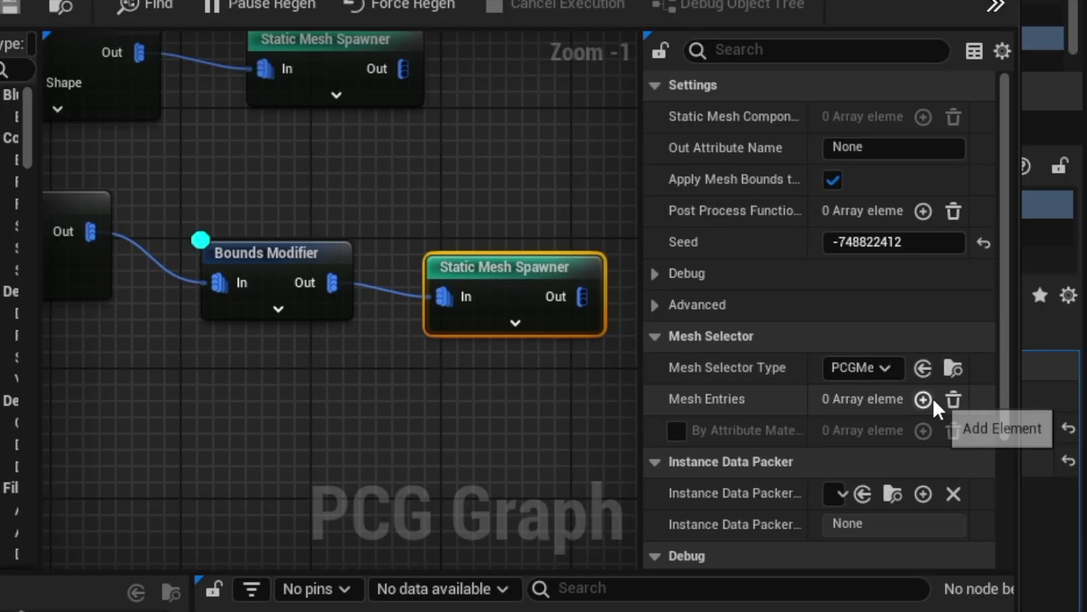
pyautogui.click(984, 497)
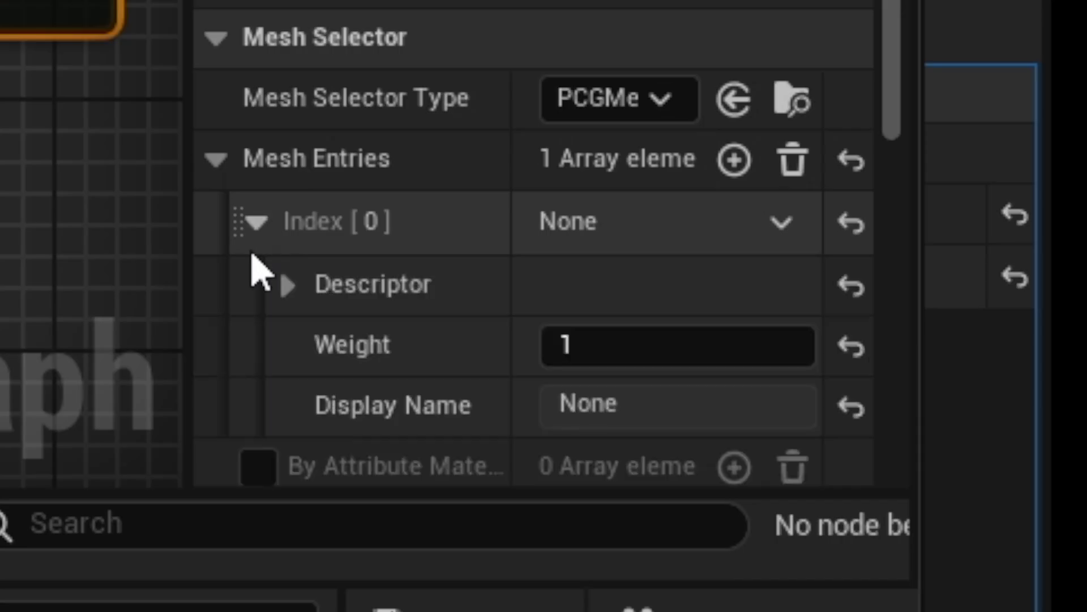
pyautogui.click(288, 284)
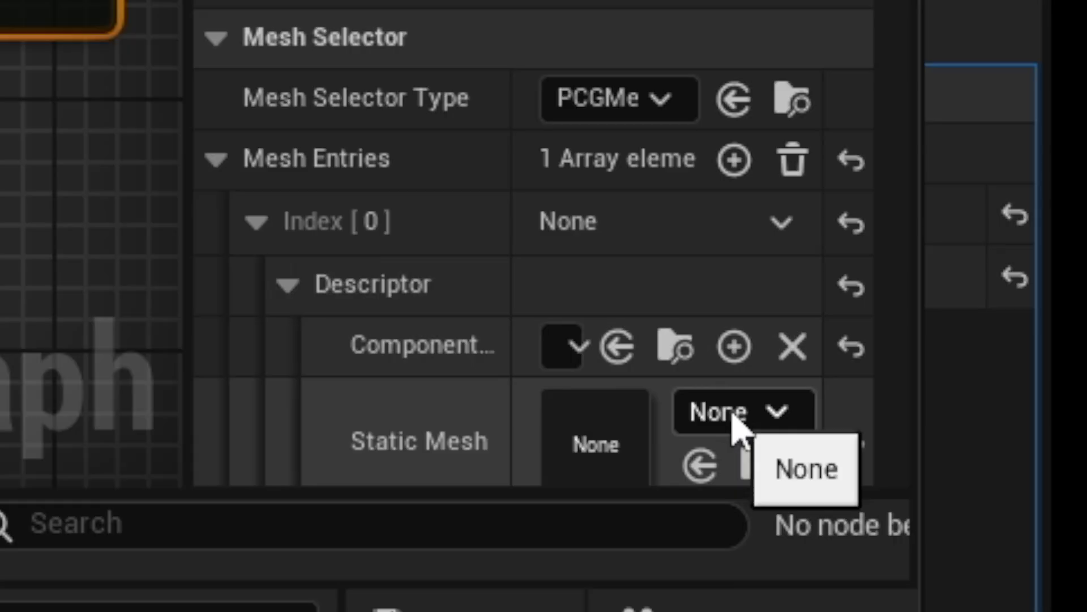
pyautogui.click(732, 417)
pyautogui.write('conc')
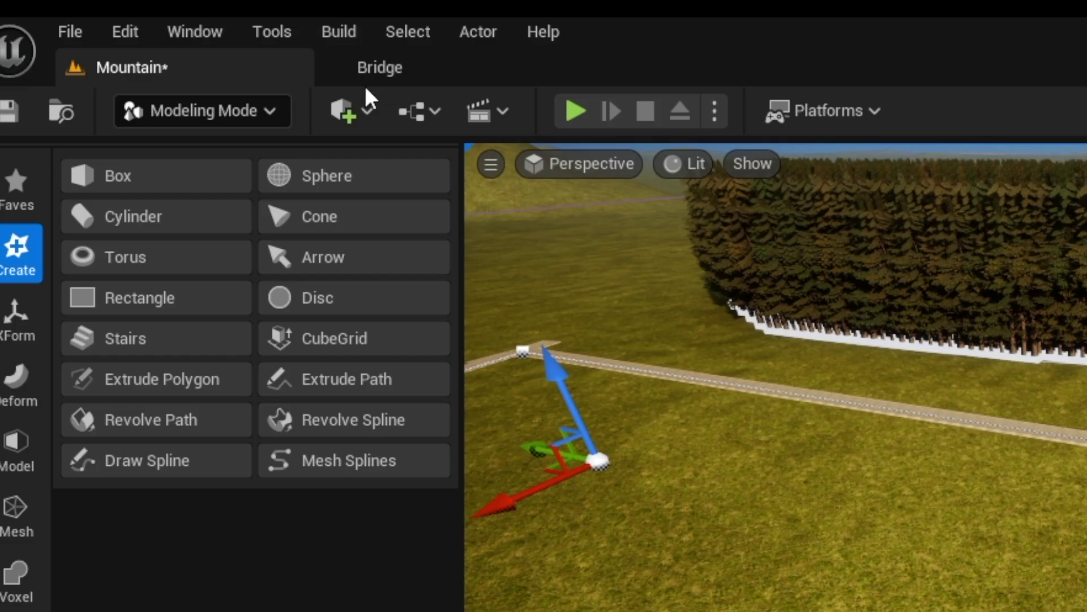
pyautogui.click(205, 12)
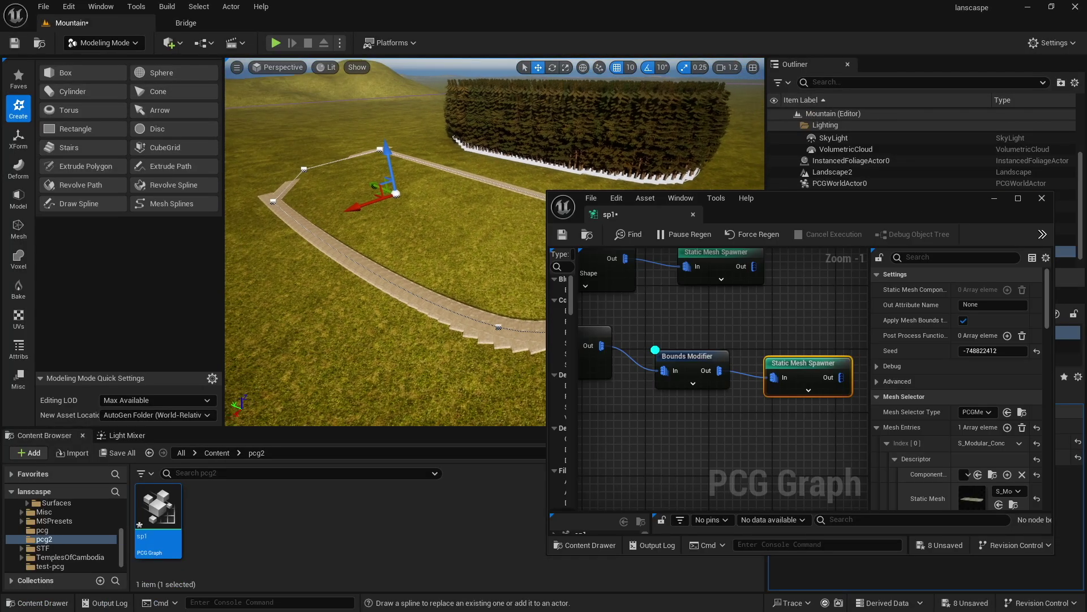
# Move the second Static Mesh Spawner aside and add a Transform Points node fed by the Bounds Modifier's output.
pyautogui.moveTo(385, 238); pyautogui.dragTo(481, 218, button='right')
pyautogui.moveTo(725, 413); pyautogui.dragTo(702, 392, button='right')
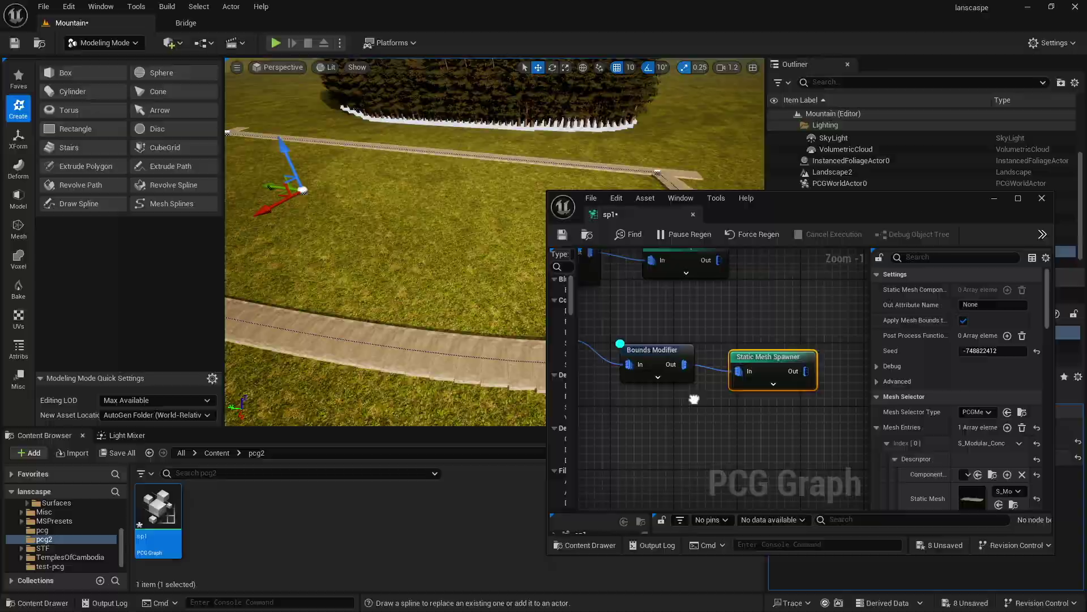
pyautogui.moveTo(443, 249); pyautogui.dragTo(612, 232)
pyautogui.moveTo(444, 315); pyautogui.dragTo(444, 310, button='right')
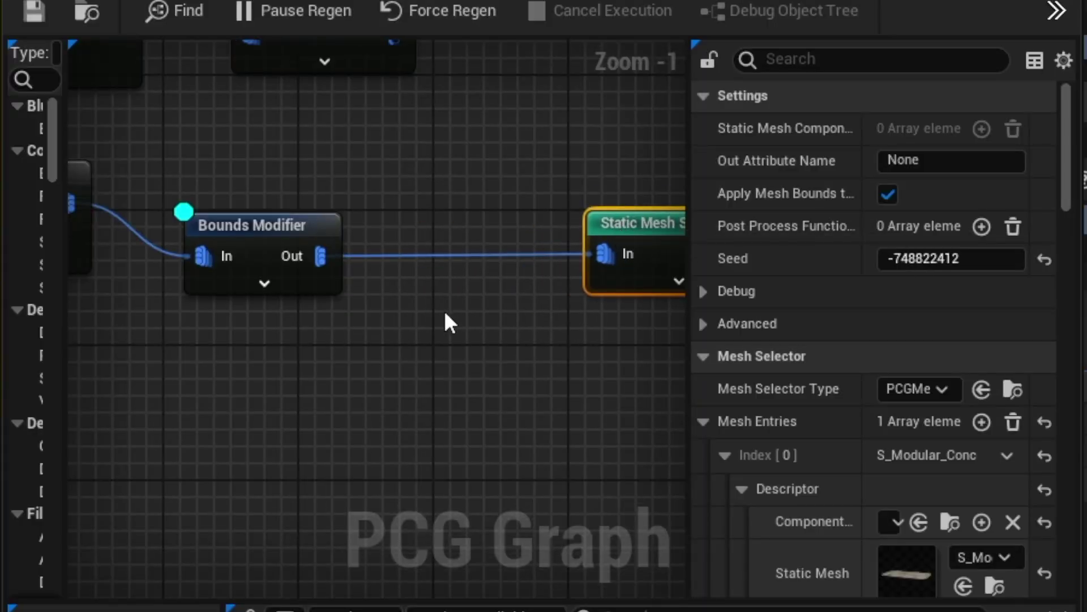
pyautogui.rightClick(444, 310)
pyautogui.write('trans')
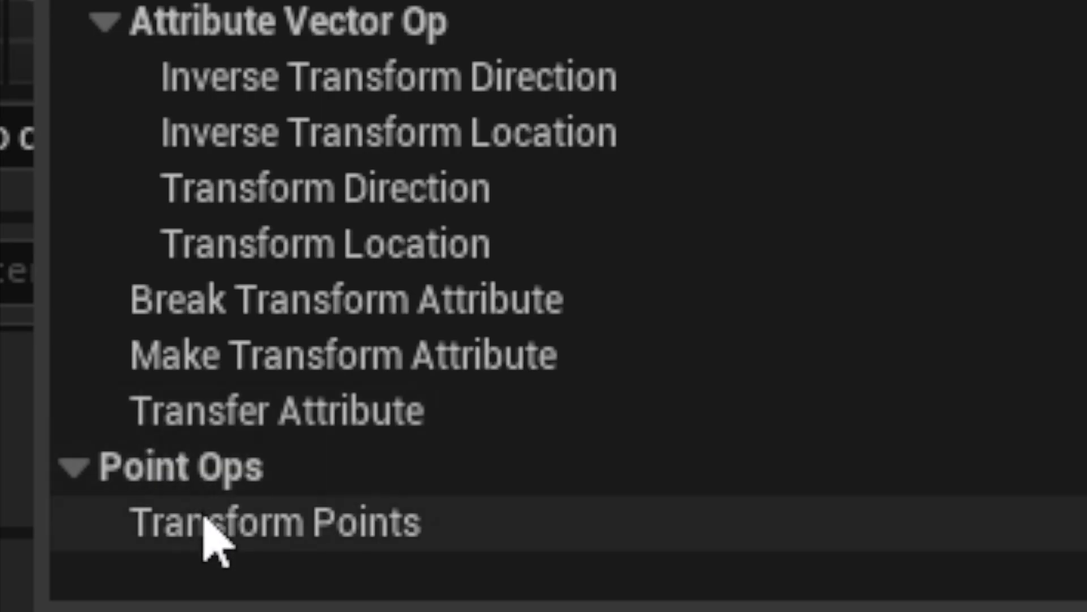
pyautogui.click(210, 535)
pyautogui.moveTo(320, 256); pyautogui.dragTo(459, 355)
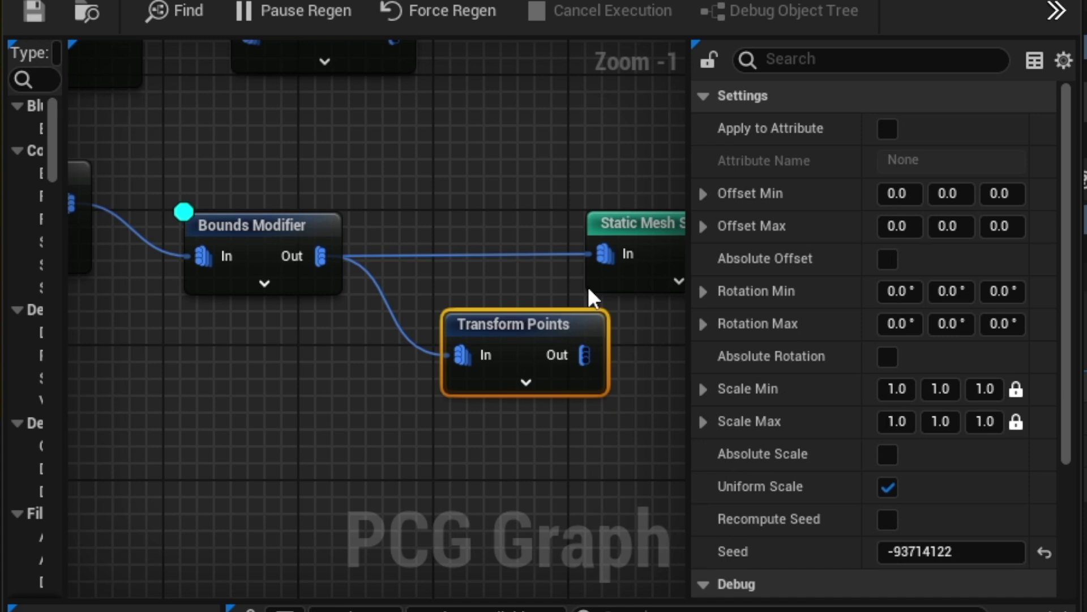
# Replace the spawner's direct Bounds Modifier link with the Transform Points output and place Transform Points between the two nodes.
pyautogui.keyDown('alt'); pyautogui.click(604, 256); pyautogui.keyUp('alt')
pyautogui.moveTo(589, 358); pyautogui.dragTo(598, 253)
pyautogui.moveTo(537, 310); pyautogui.dragTo(466, 242)
pyautogui.scroll(-3, 453, 249)
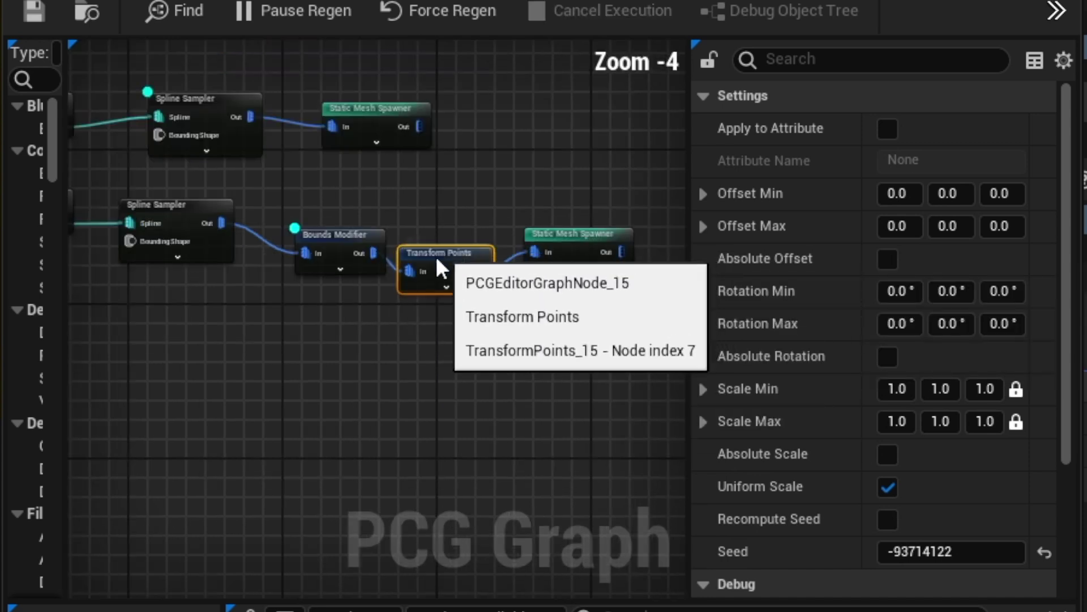
# Unlock the Transform Points node's Scale Min and Scale Max ratios and set both X values to 0.2.
pyautogui.scroll(1, 450, 270)
pyautogui.scroll(1, 450, 271)
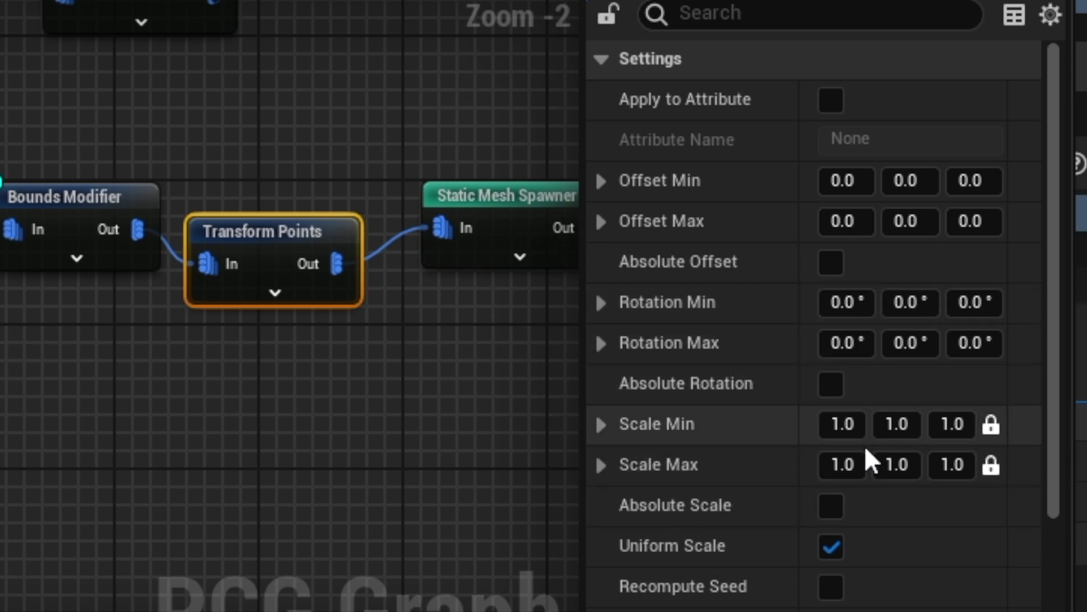
pyautogui.click(991, 426)
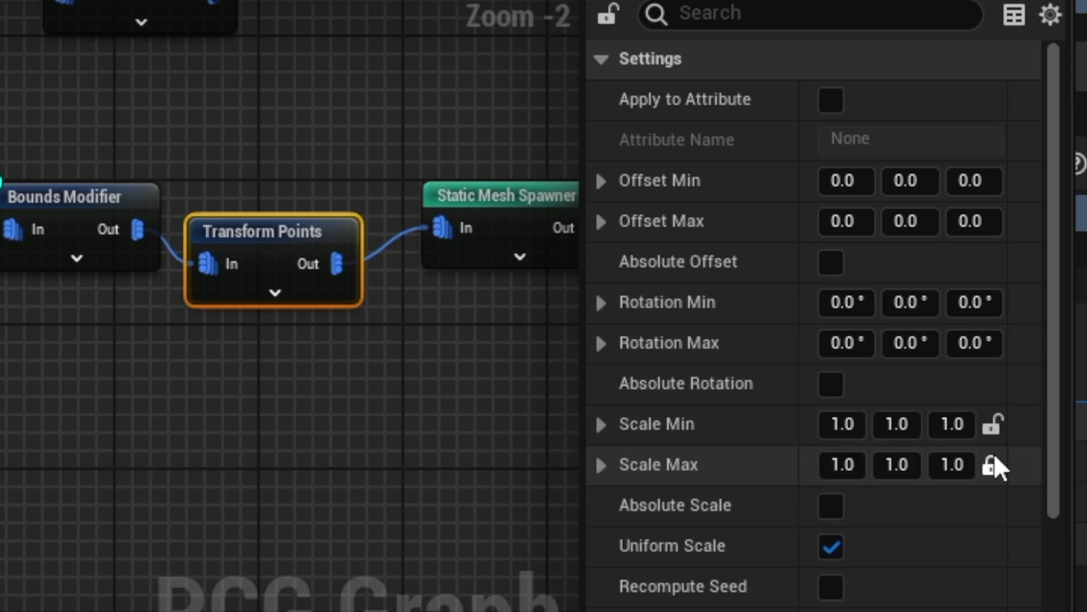
pyautogui.click(992, 466)
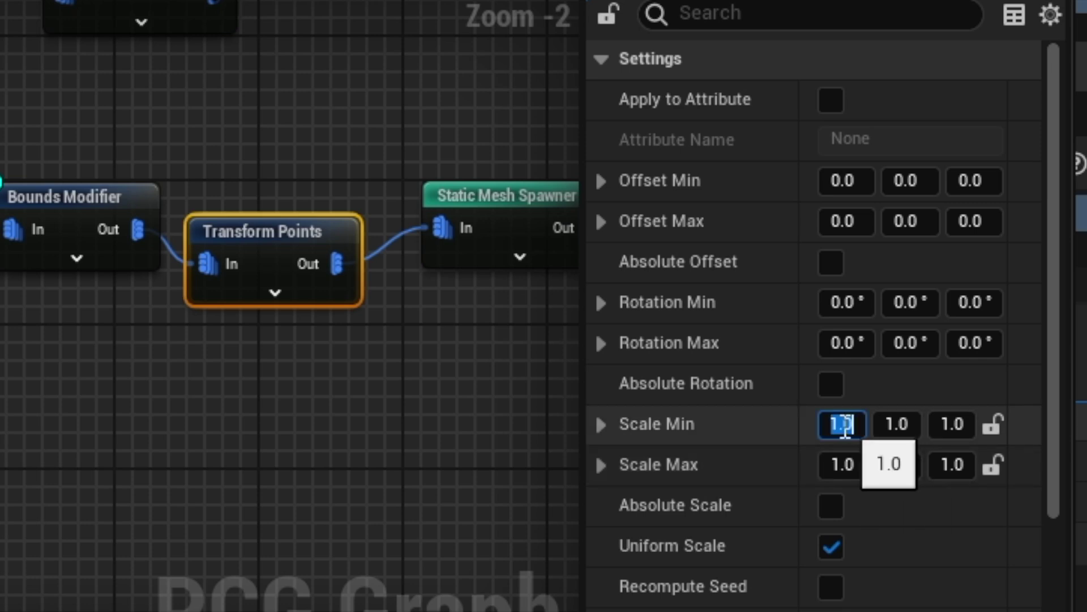
pyautogui.click(845, 426)
pyautogui.write('.2')
pyautogui.click(844, 465)
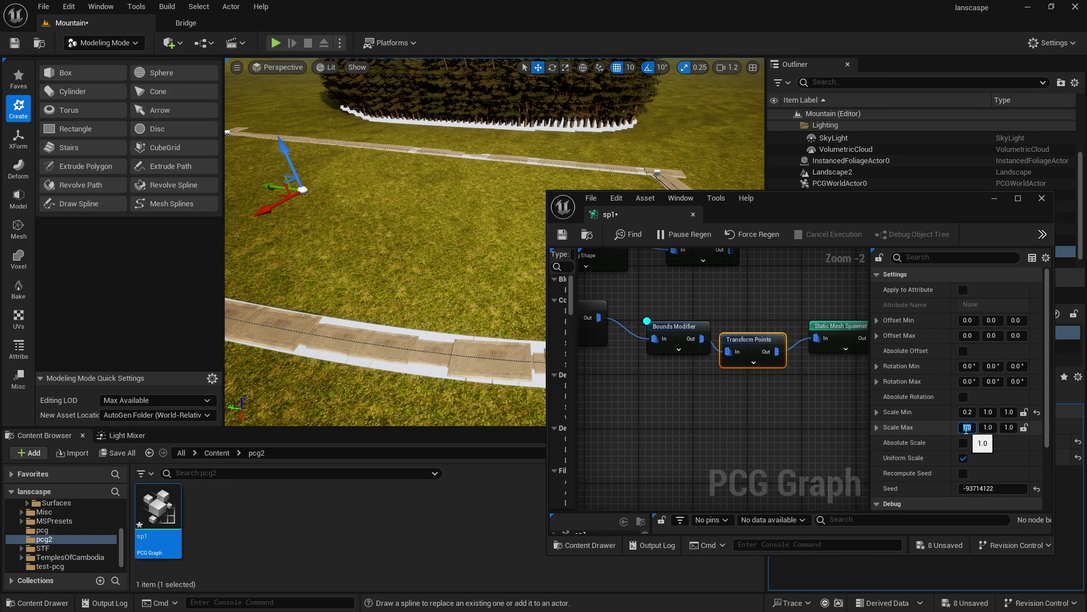
pyautogui.write('0.2')
pyautogui.press('Tab')
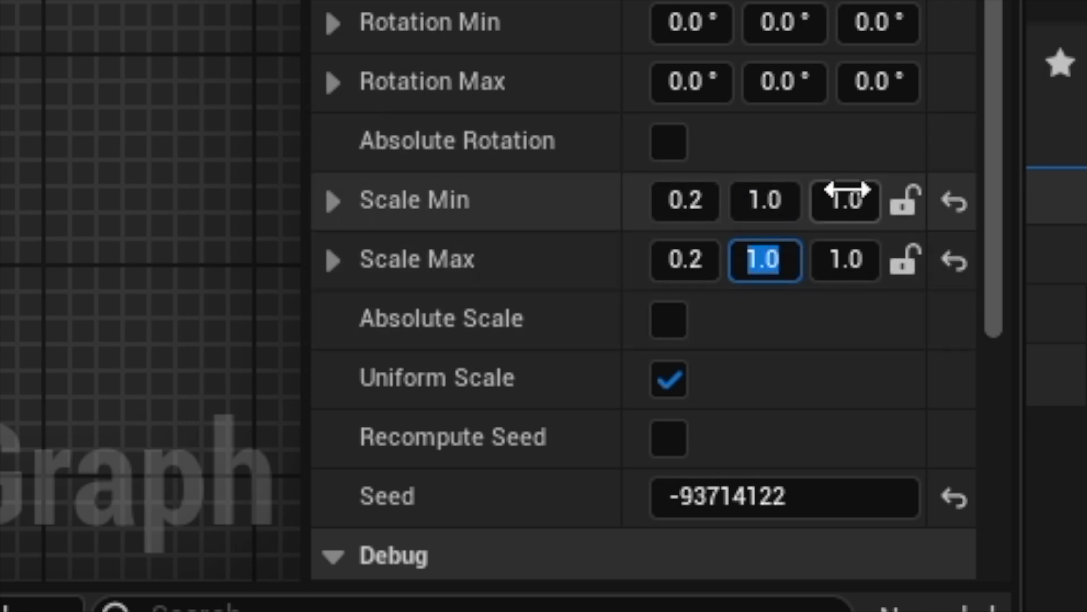
# Relock the Scale Min and Scale Max ratios and turn off Uniform Scale on the Transform Points node.
pyautogui.click(904, 201)
pyautogui.click(904, 260)
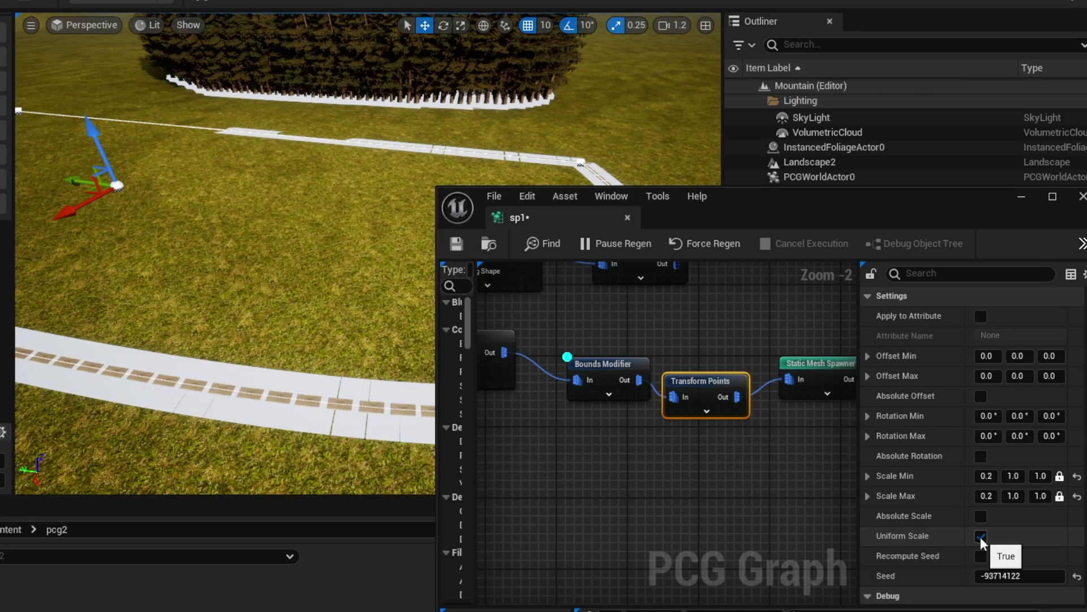
pyautogui.click(981, 536)
# Examine the spawned path meshes along the line2 spline from several viewpoints.
pyautogui.moveTo(328, 355); pyautogui.dragTo(391, 355, button='right')
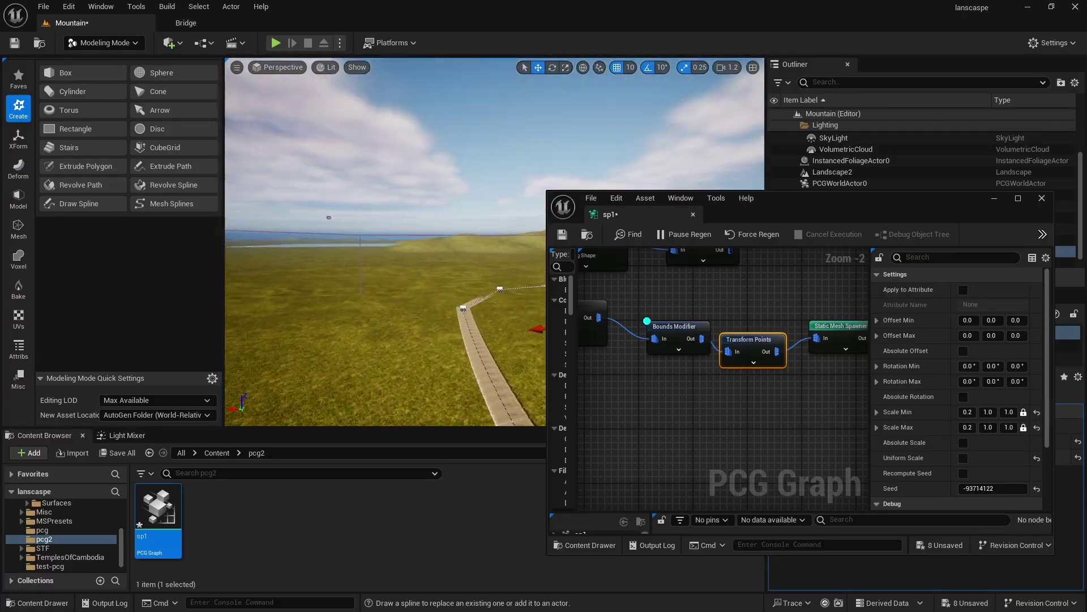
pyautogui.moveTo(379, 314); pyautogui.dragTo(354, 274, button='right')
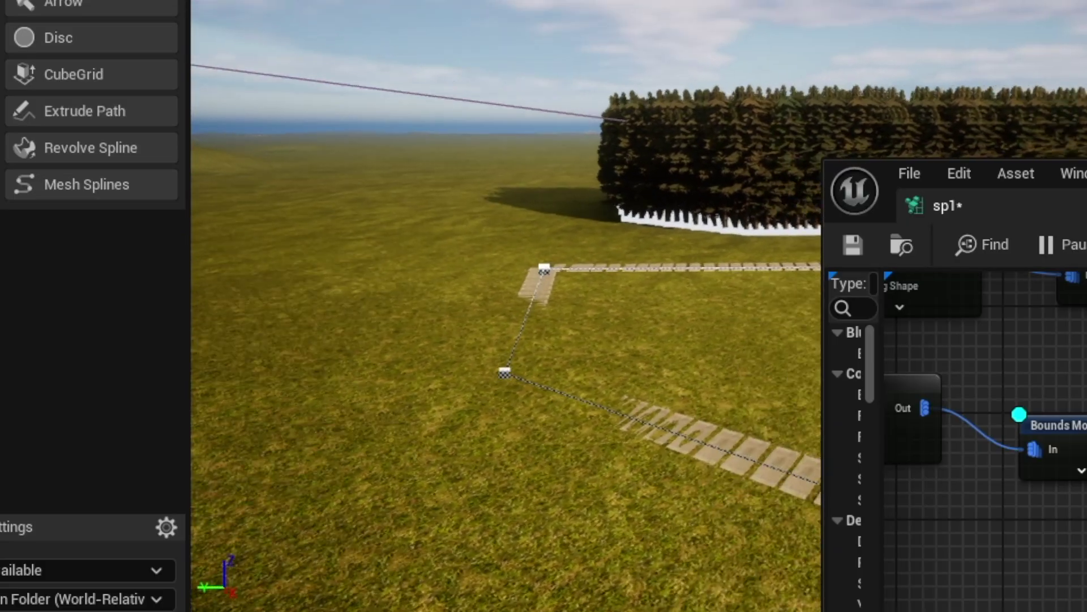
pyautogui.press('d')
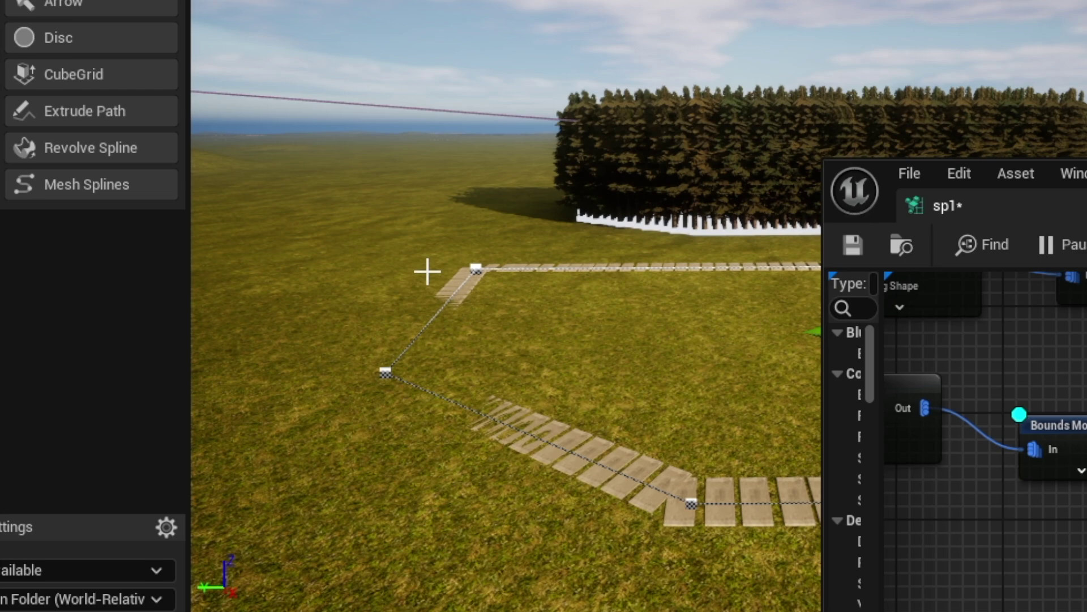
pyautogui.moveTo(651, 367)
pyautogui.mouseDown(button='right')
pyautogui.moveTo(453, 323)
pyautogui.moveTo(589, 368)
pyautogui.moveTo(510, 354)
pyautogui.moveTo(650, 369)
pyautogui.mouseUp(button='right')
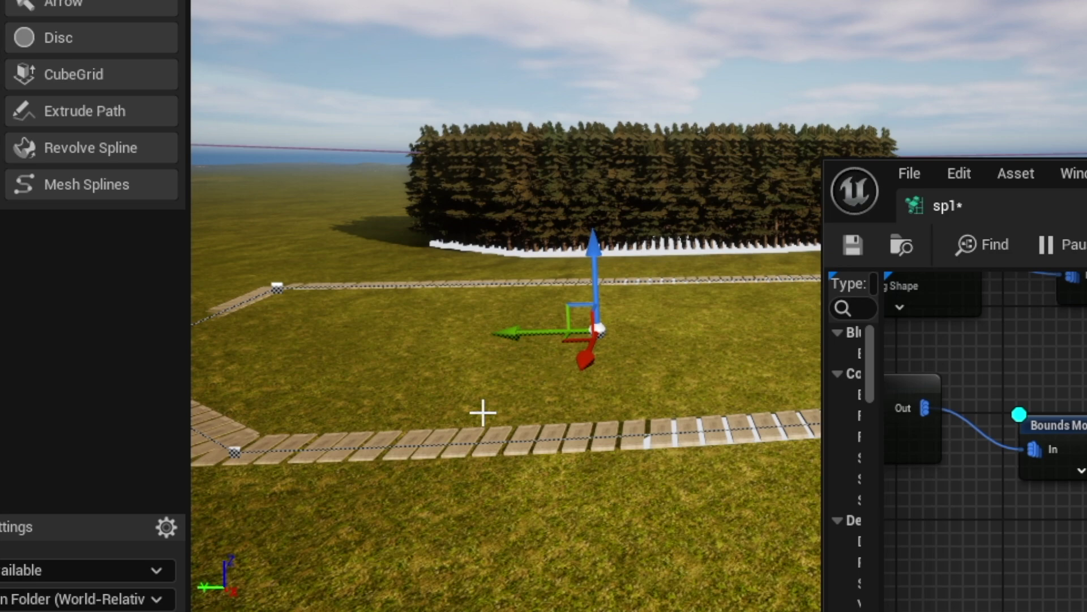
pyautogui.moveTo(483, 411); pyautogui.dragTo(465, 411, button='right')
pyautogui.moveTo(385, 367); pyautogui.dragTo(366, 379, button='right')
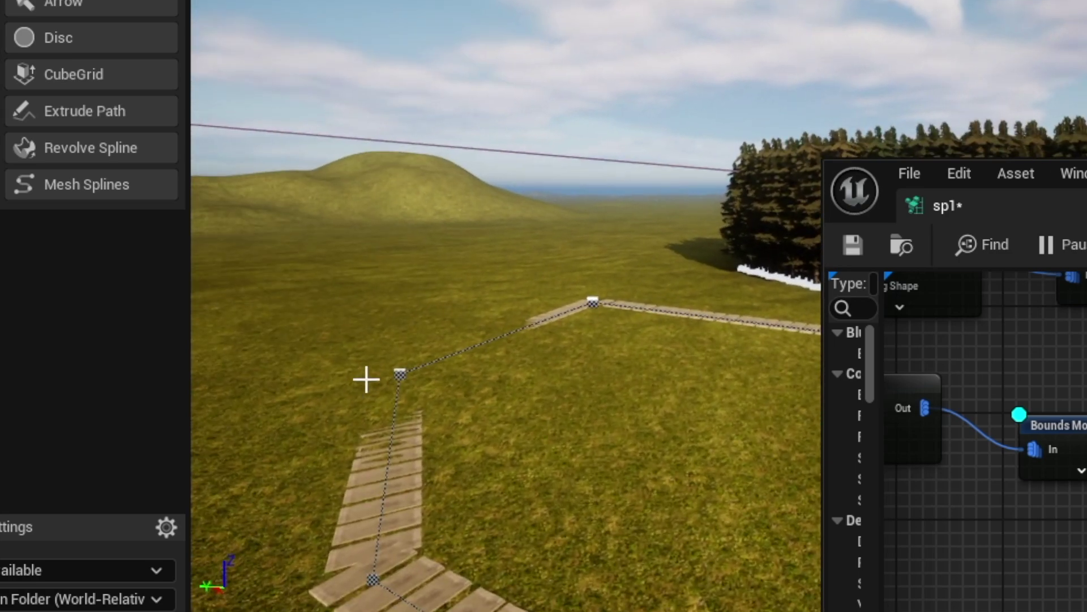
pyautogui.moveTo(484, 386); pyautogui.dragTo(519, 371, button='right')
# Add a Get Landscape Data node and place it to the left of the two Get Spline Data nodes.
pyautogui.scroll(-2, 714, 402)
pyautogui.moveTo(659, 399); pyautogui.dragTo(707, 394, button='right')
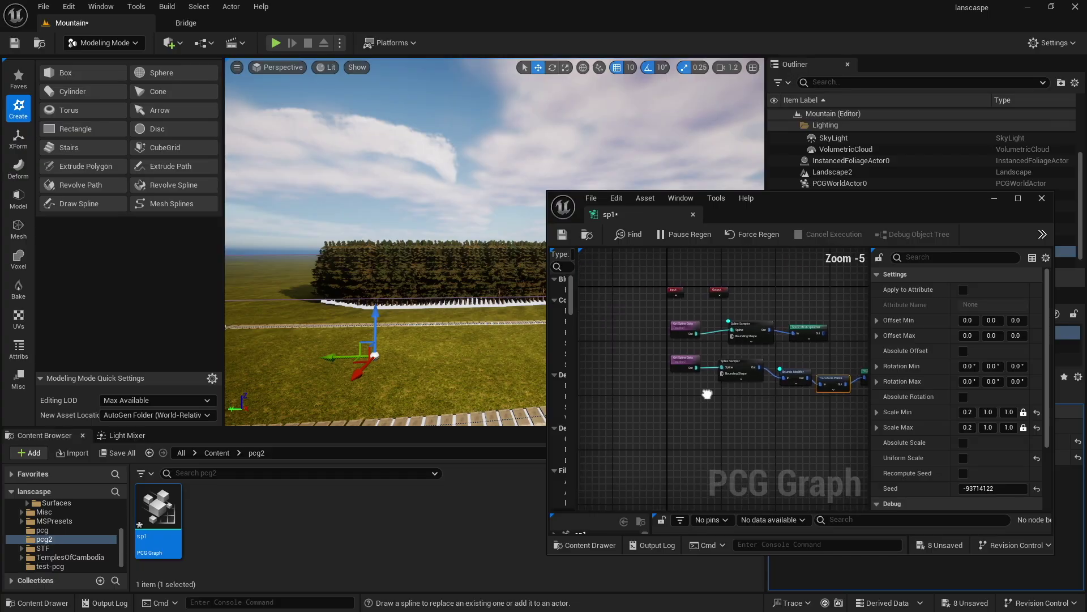
pyautogui.scroll(2, 707, 394)
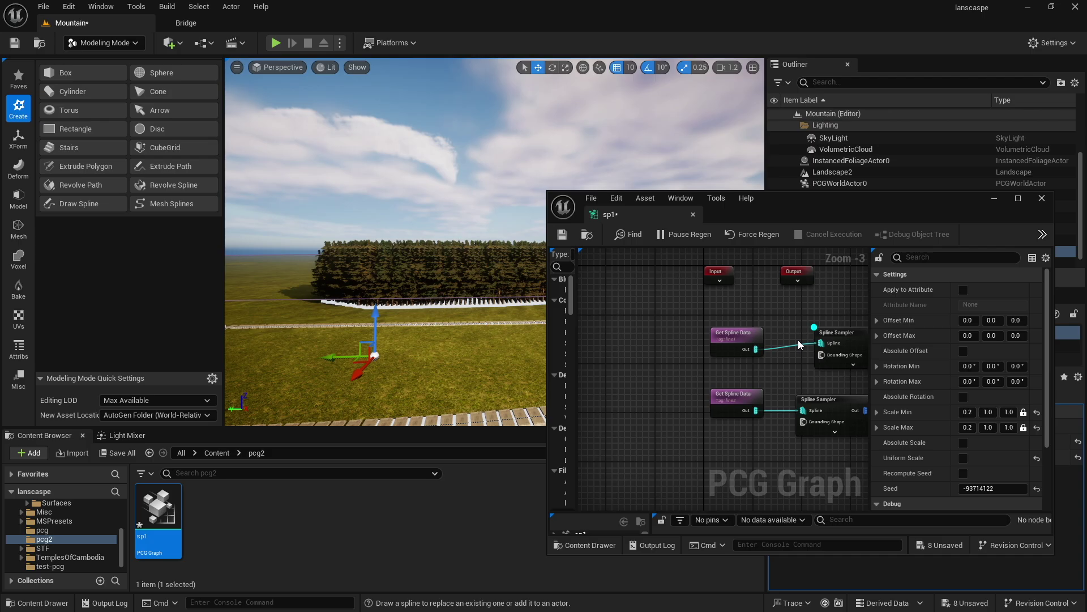
pyautogui.rightClick(681, 366)
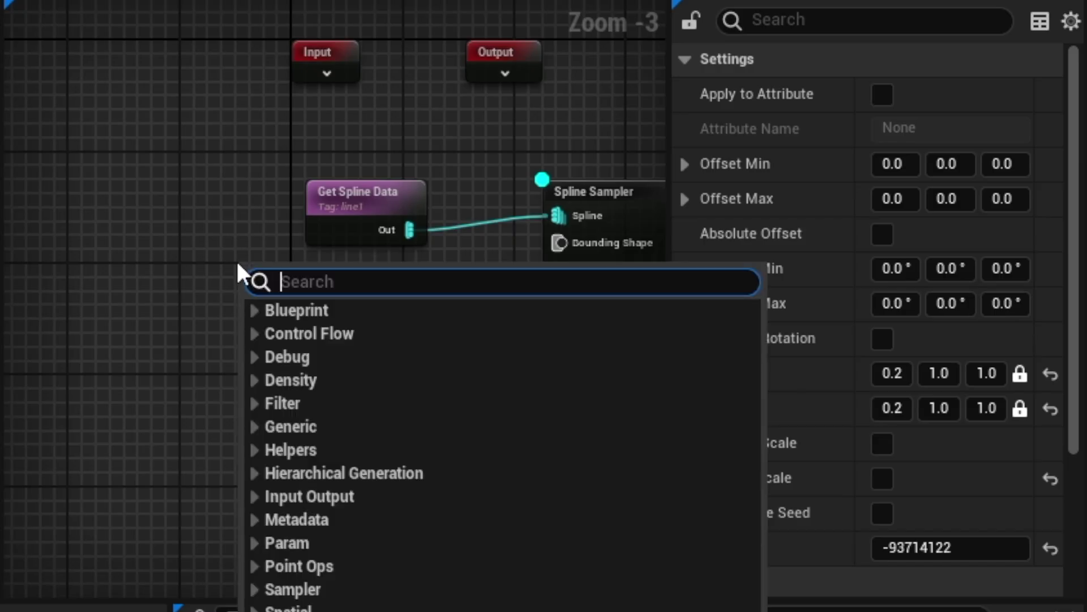
pyautogui.write('get l')
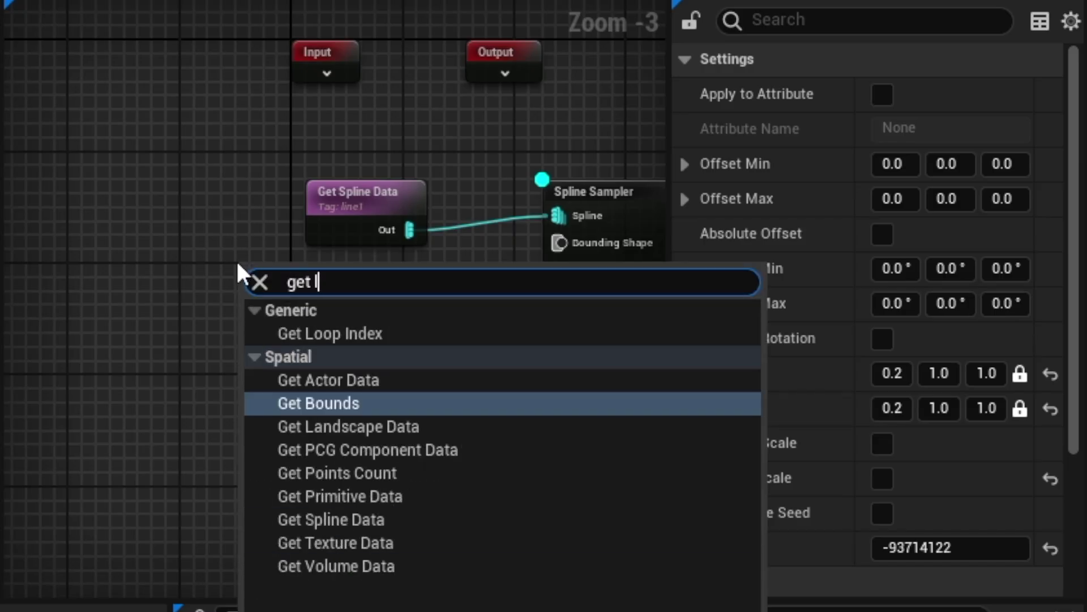
pyautogui.click(325, 426)
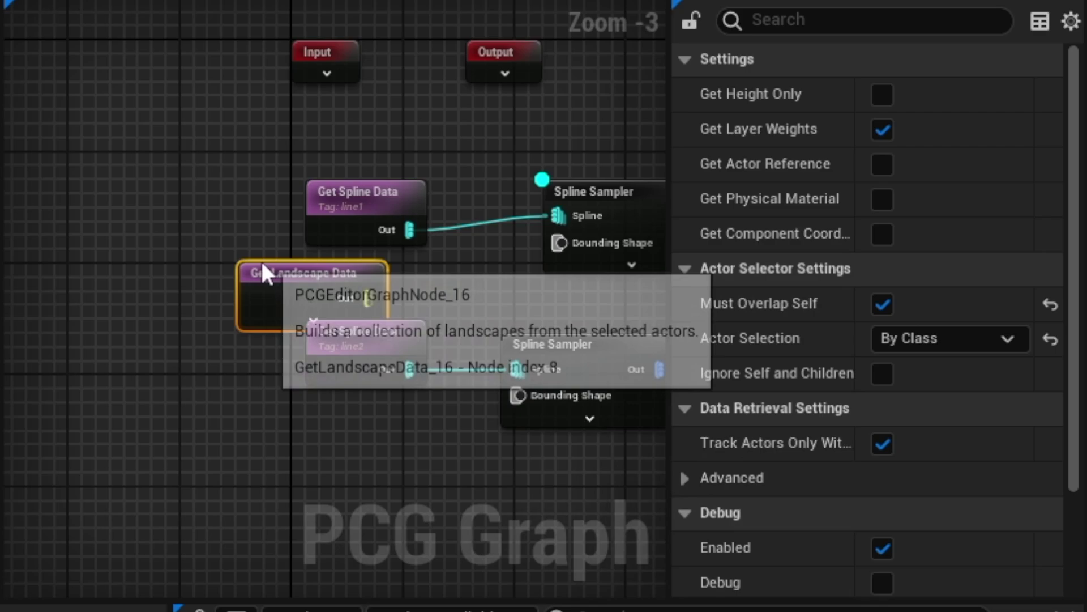
pyautogui.moveTo(262, 267); pyautogui.dragTo(126, 194)
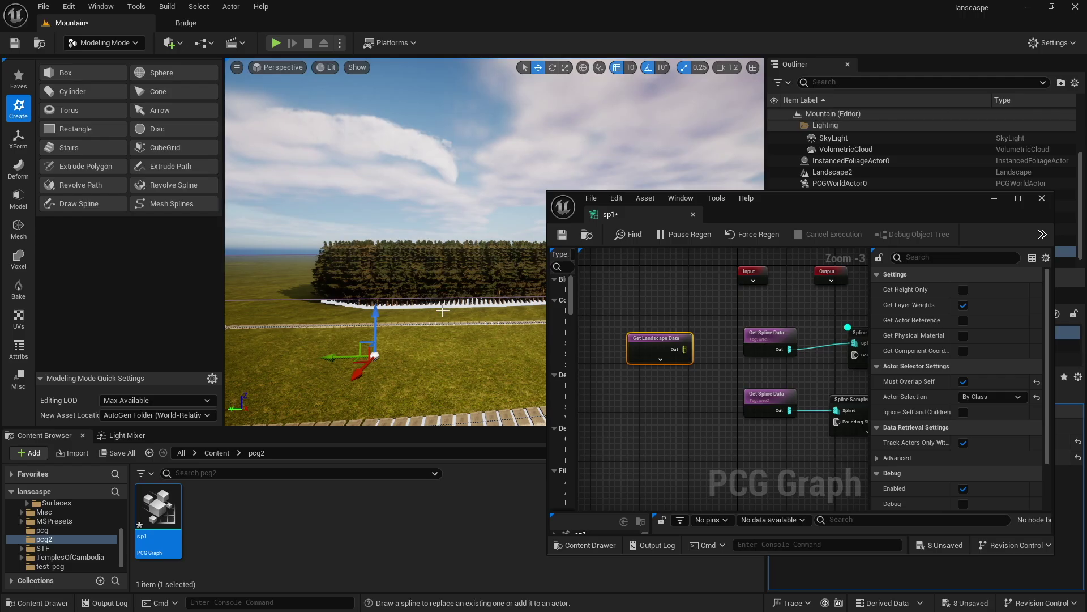
# Add a Projection node below the Get Landscape Data node.
pyautogui.moveTo(338, 265); pyautogui.dragTo(385, 269, button='right')
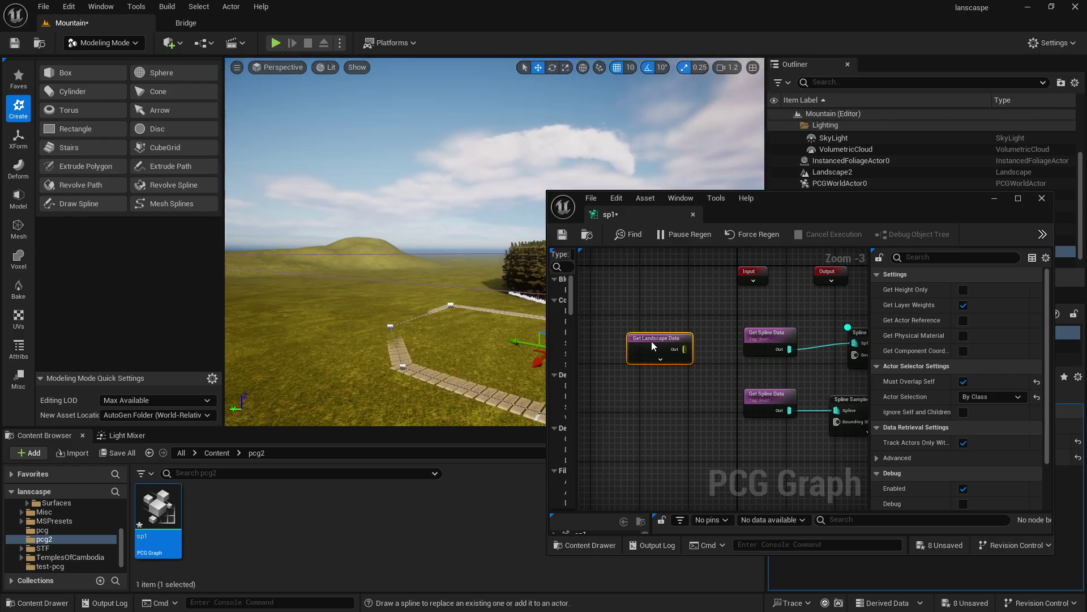
pyautogui.rightClick(695, 396)
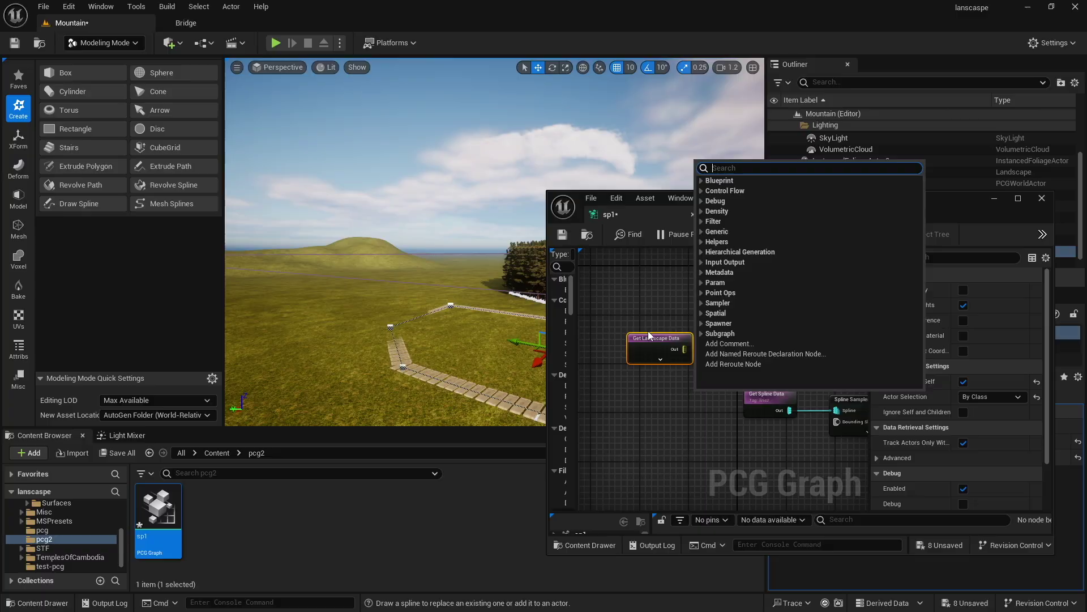
pyautogui.write('proj')
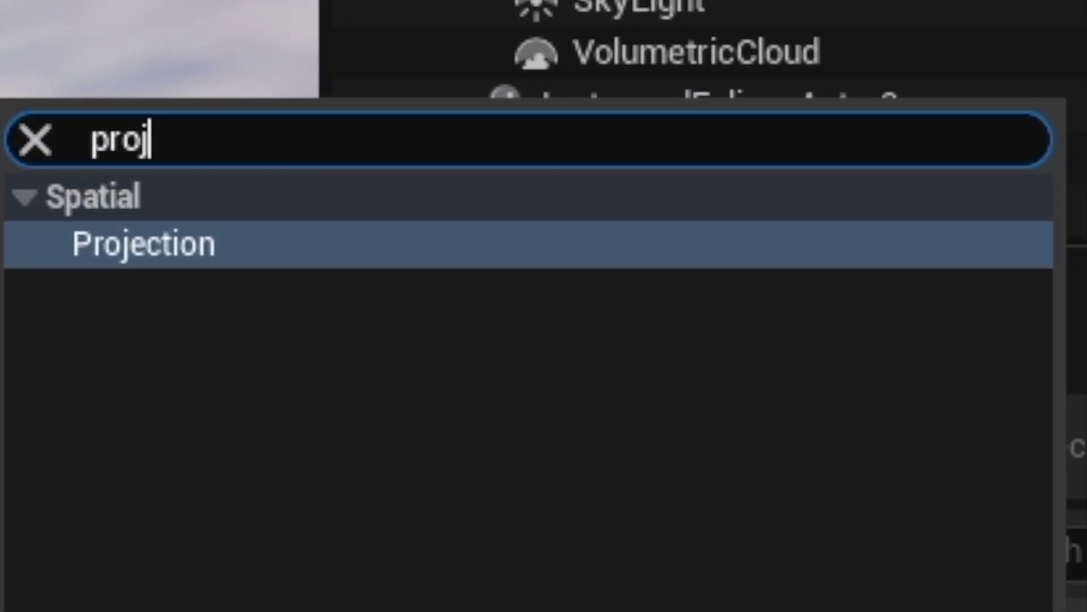
pyautogui.press('Return')
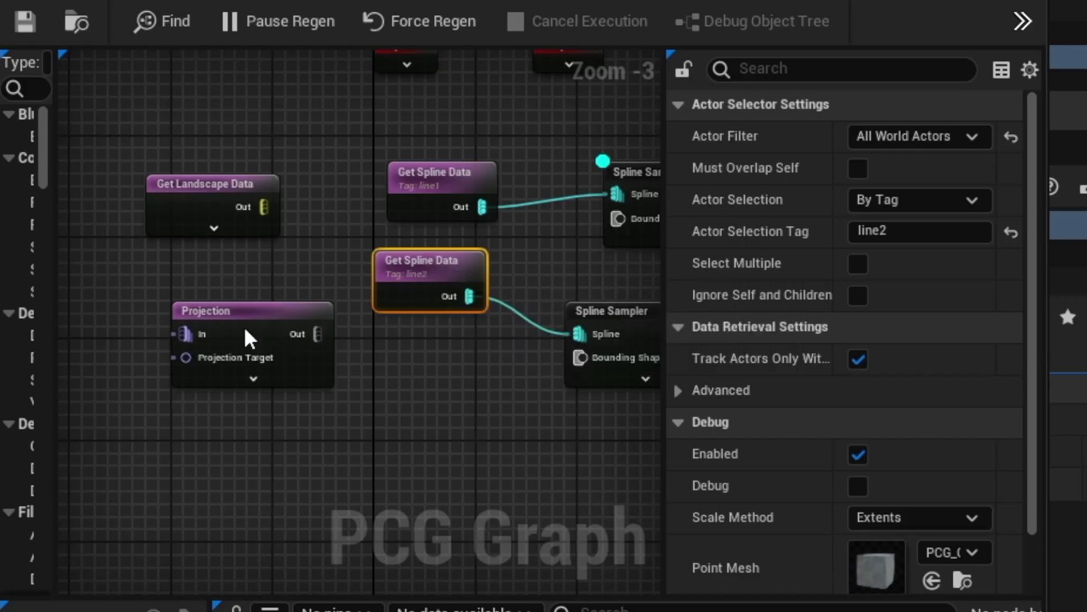
# Route the line2 spline data through the Projection node into its Spline Sampler, with the landscape data as Projection Target.
pyautogui.moveTo(461, 292); pyautogui.dragTo(186, 334)
pyautogui.moveTo(264, 207); pyautogui.dragTo(190, 361)
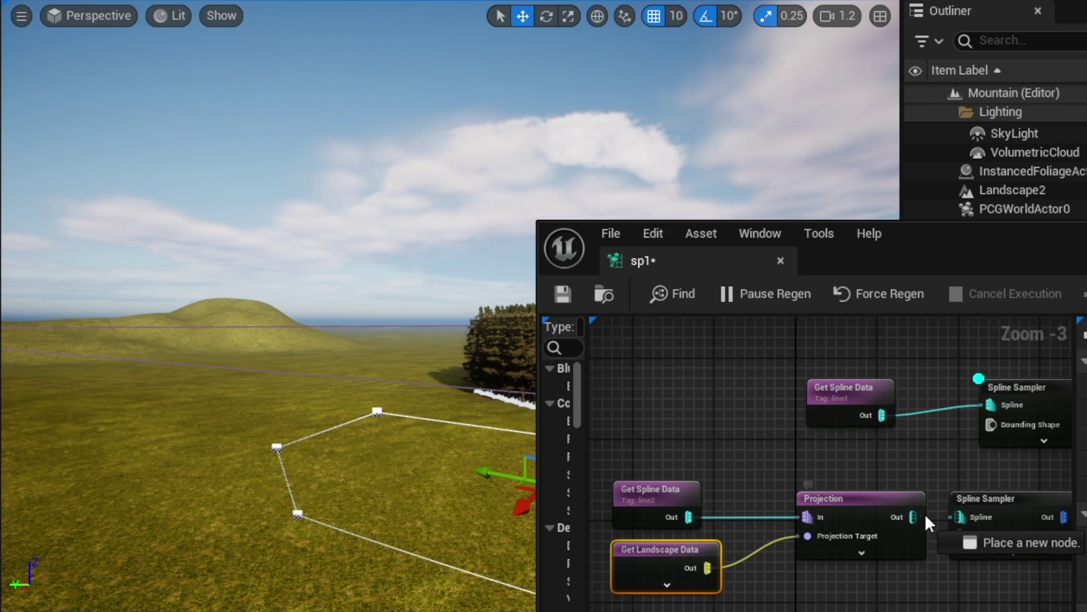
pyautogui.moveTo(962, 515); pyautogui.dragTo(963, 515)
# Move the line2 path spline across the landscape toward the hill.
pyautogui.moveTo(359, 477); pyautogui.dragTo(325, 404, button='right')
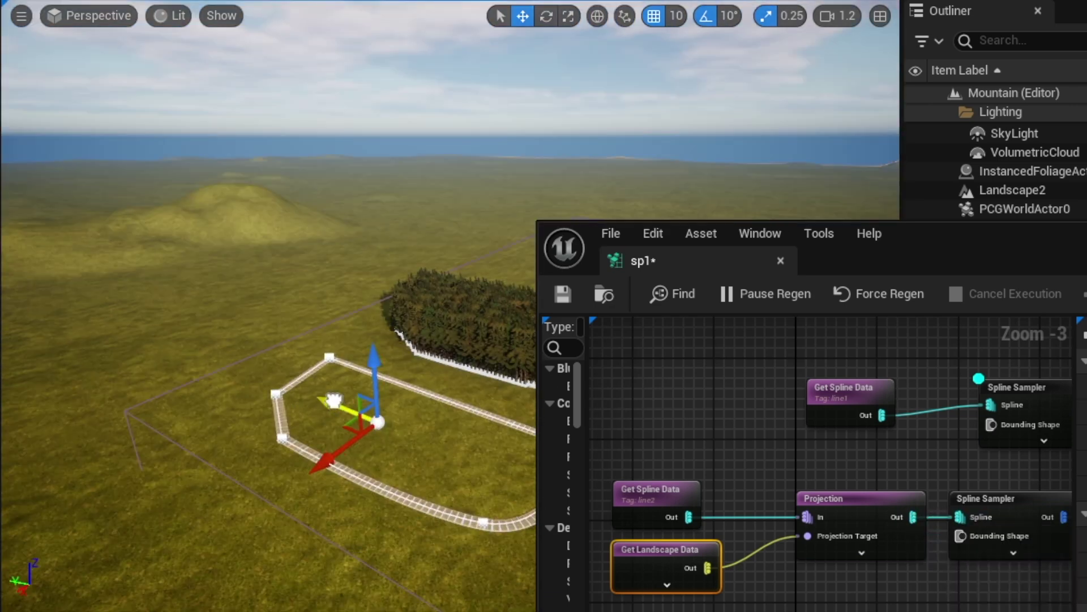
pyautogui.moveTo(334, 399); pyautogui.dragTo(40, 193)
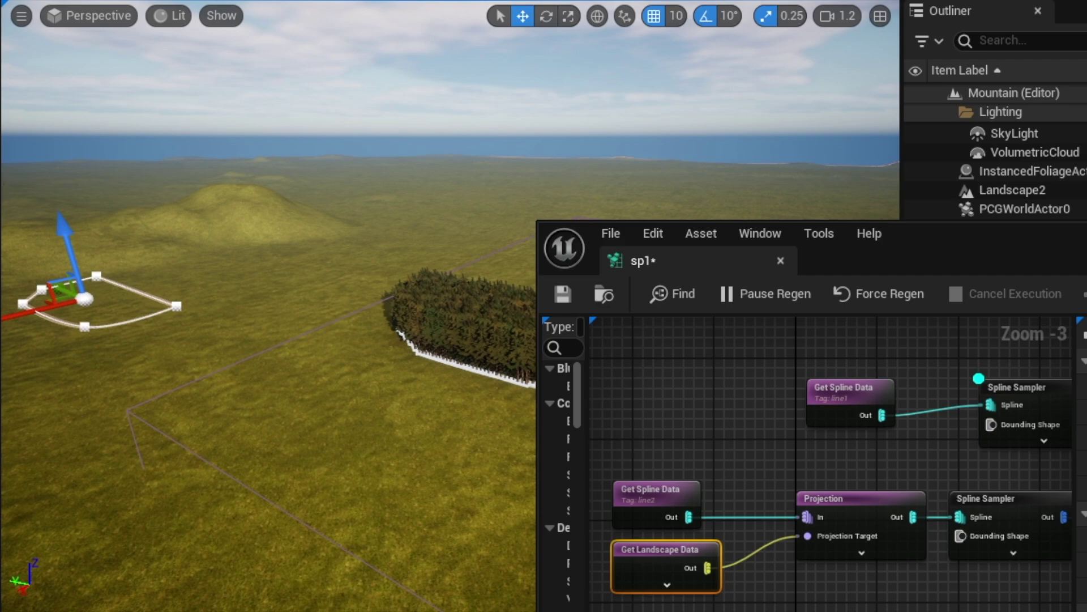
pyautogui.moveTo(39, 193); pyautogui.dragTo(73, 173, button='right')
pyautogui.moveTo(346, 331); pyautogui.dragTo(309, 348, button='right')
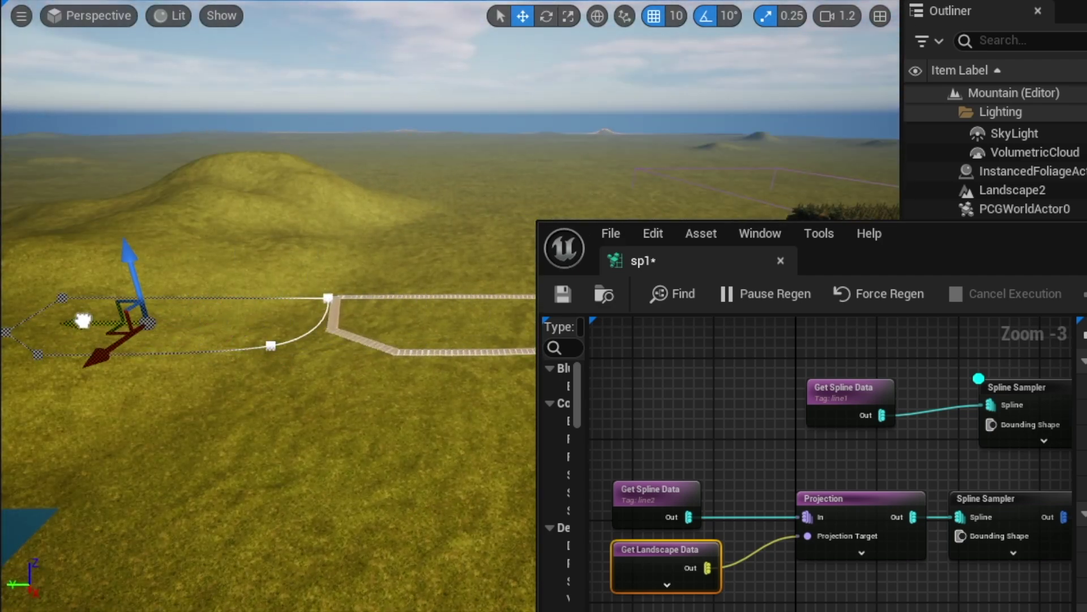
pyautogui.moveTo(82, 321); pyautogui.dragTo(169, 311, button='right')
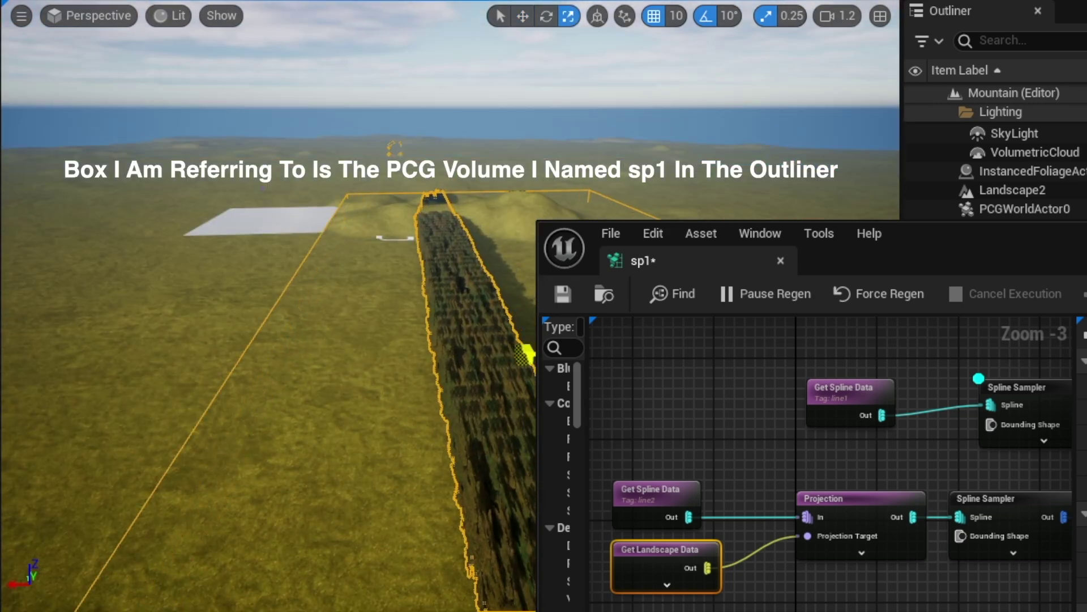
# Rescale the sp1 PCG volume so that it covers the wider landscape area around the splines.
pyautogui.moveTo(529, 352); pyautogui.dragTo(520, 355)
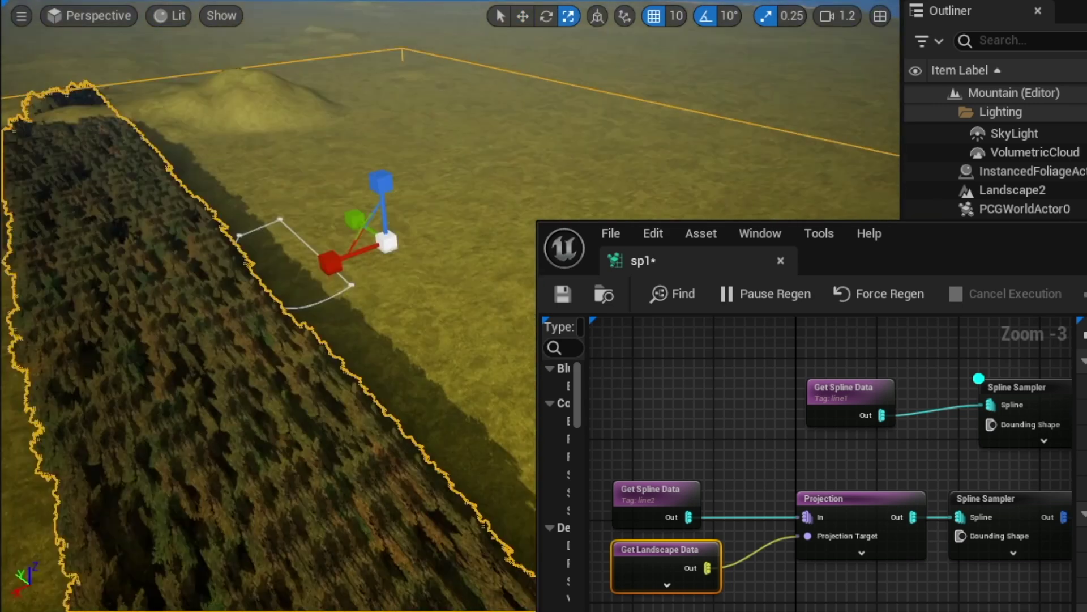
pyautogui.moveTo(266, 368); pyautogui.dragTo(317, 334, button='right')
pyautogui.moveTo(522, 352); pyautogui.dragTo(522, 352, button='right')
pyautogui.moveTo(361, 393); pyautogui.dragTo(361, 392, button='right')
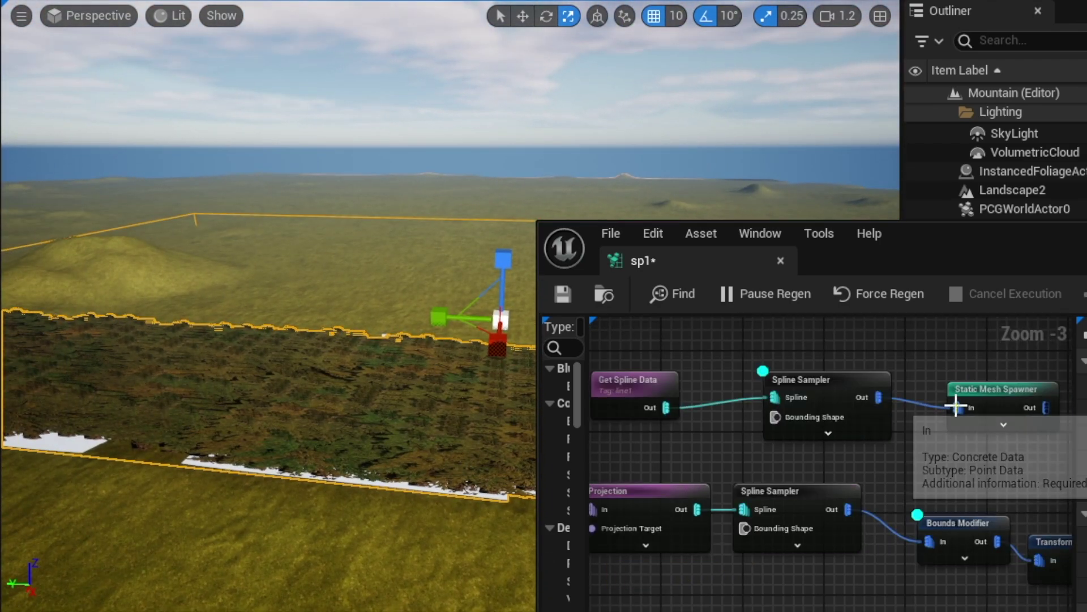
# Disconnect and reconnect the line1 Spline Sampler and its Static Mesh Spawner to regenerate the trees.
pyautogui.keyDown('alt'); pyautogui.click(957, 408); pyautogui.keyUp('alt')
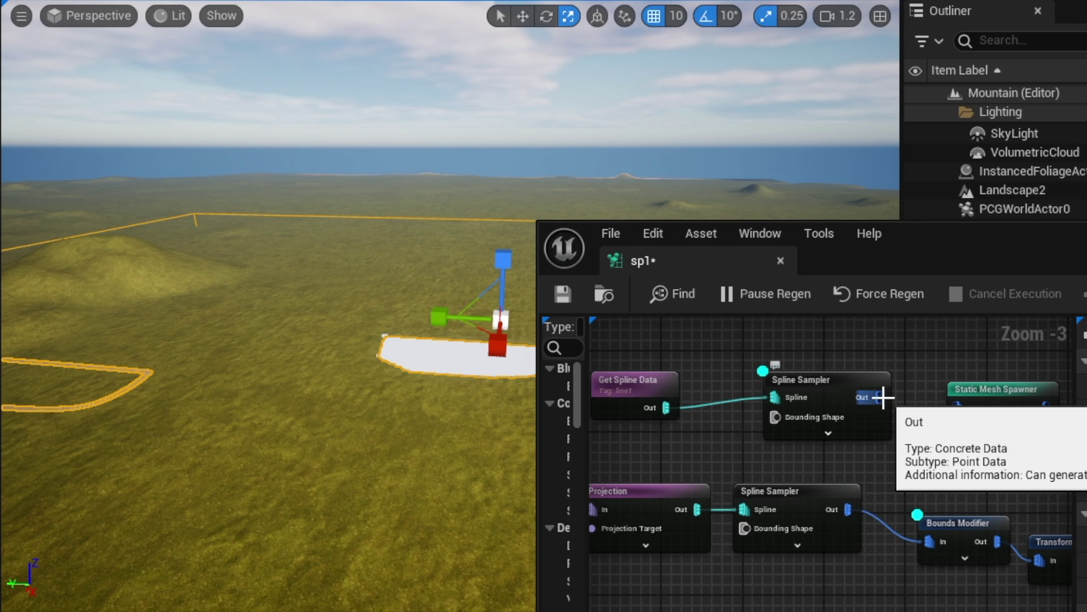
pyautogui.moveTo(879, 397); pyautogui.dragTo(951, 406)
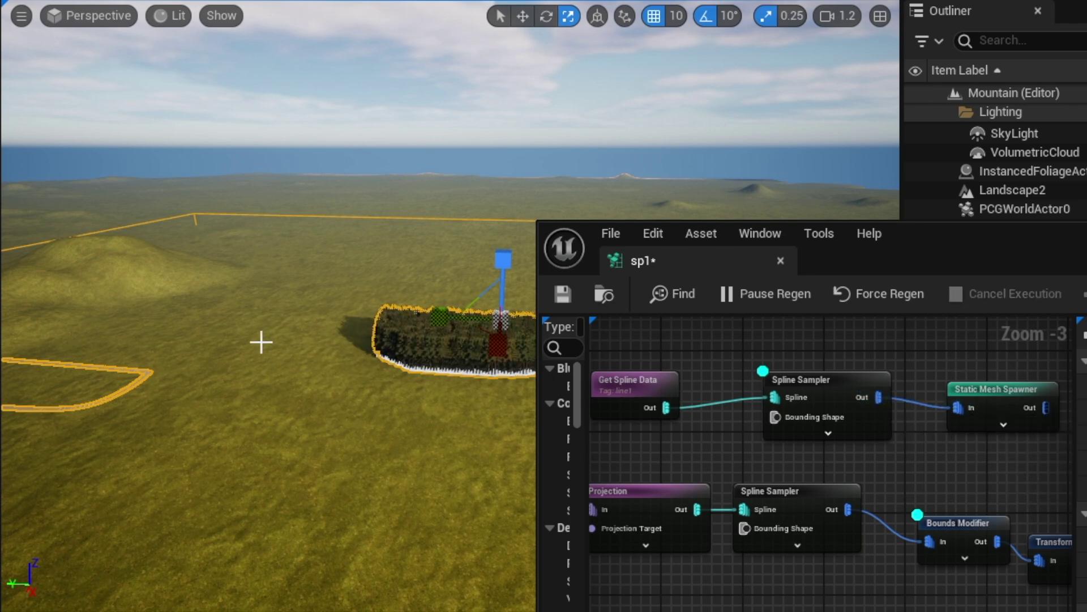
# Move the line2 path spline onto the hill and inspect how the path follows the terrain.
pyautogui.moveTo(262, 340); pyautogui.dragTo(262, 340, button='right')
pyautogui.moveTo(294, 413); pyautogui.dragTo(295, 413, button='right')
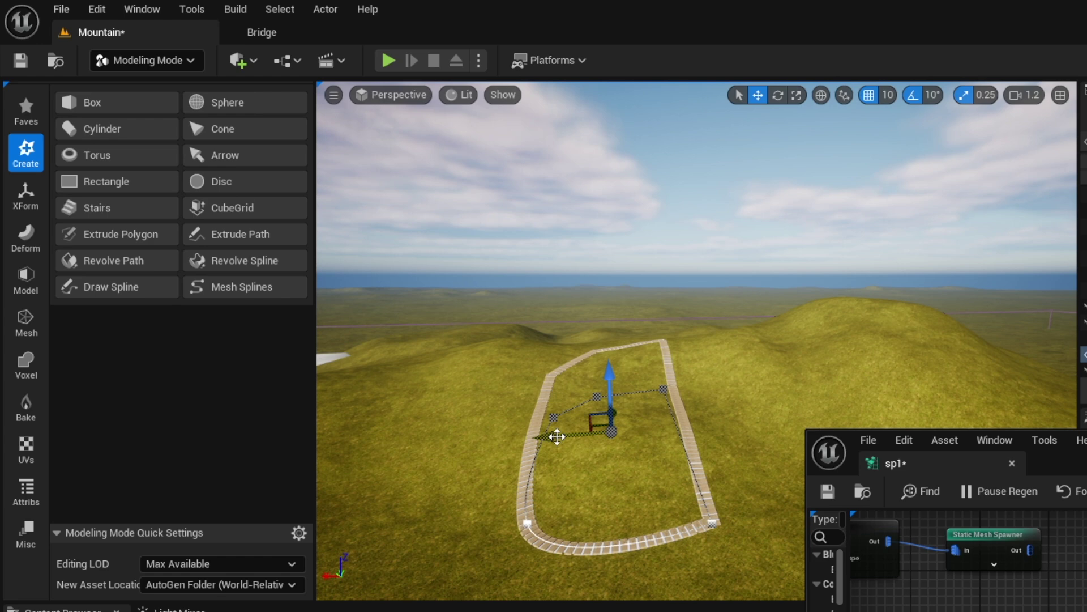
pyautogui.moveTo(720, 424); pyautogui.dragTo(801, 419)
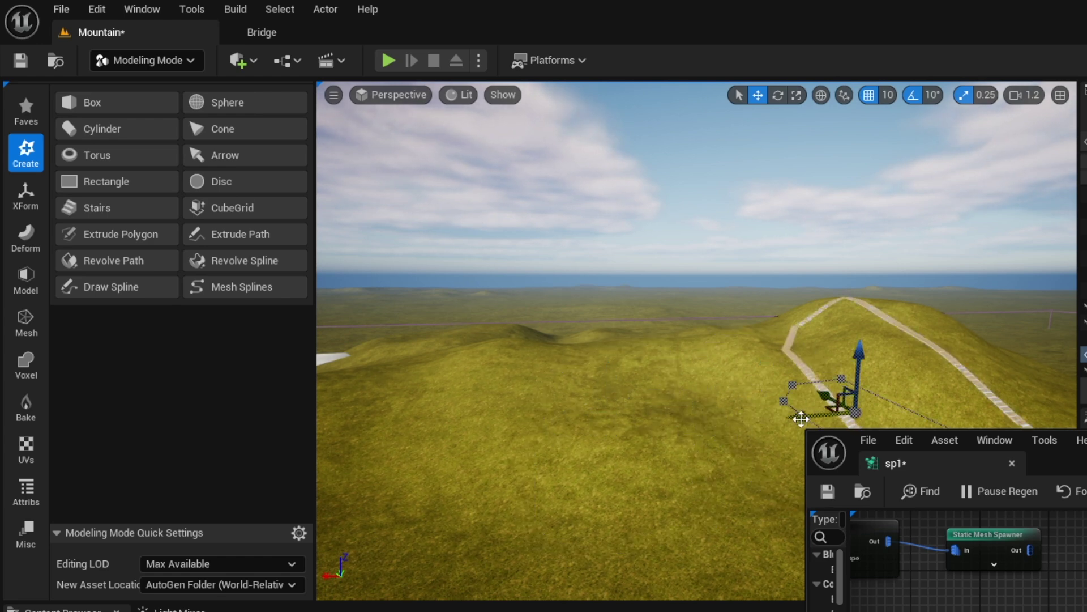
pyautogui.moveTo(833, 404); pyautogui.dragTo(782, 391, button='right')
pyautogui.moveTo(883, 566); pyautogui.dragTo(1082, 587, button='right')
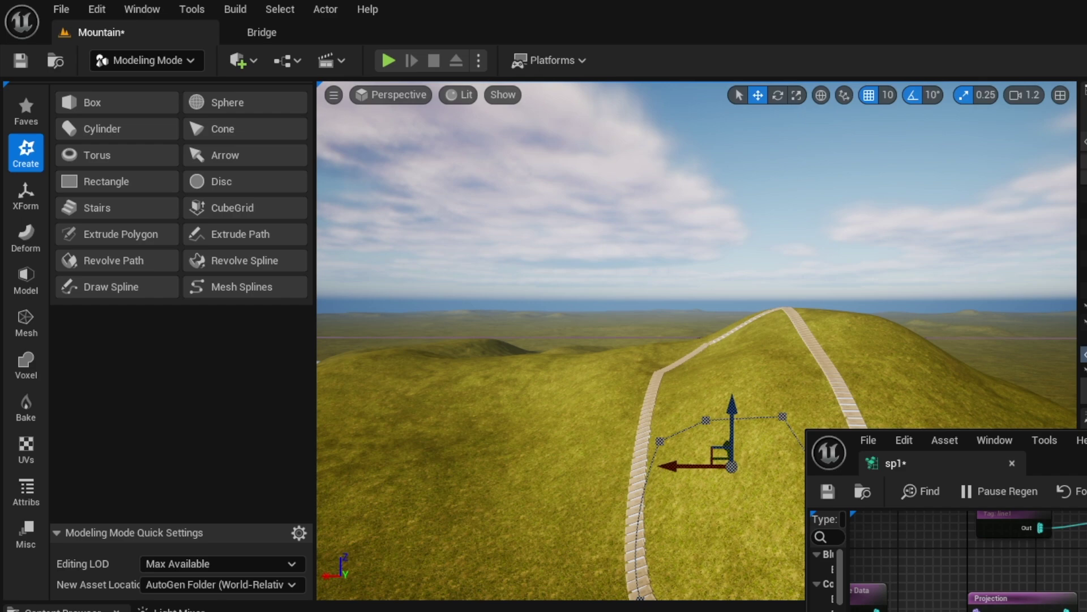
pyautogui.moveTo(670, 471); pyautogui.dragTo(522, 456, button='right')
# Reposition the graph editor window and add a Difference node between the two Static Mesh Spawner branches.
pyautogui.scroll(-10, 519, 383)
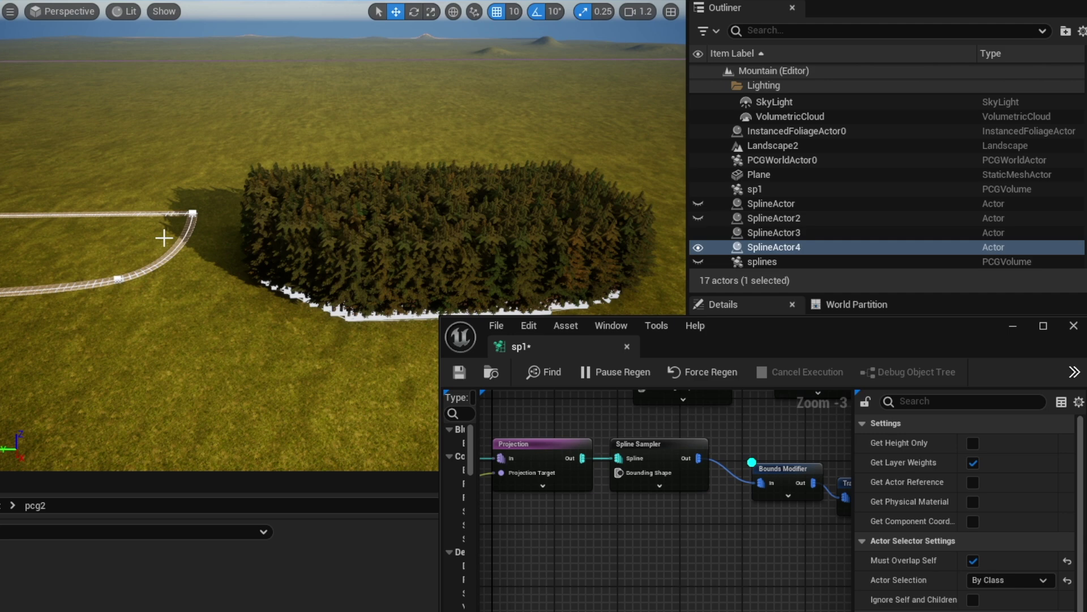
pyautogui.moveTo(364, 249); pyautogui.dragTo(253, 235, button='right')
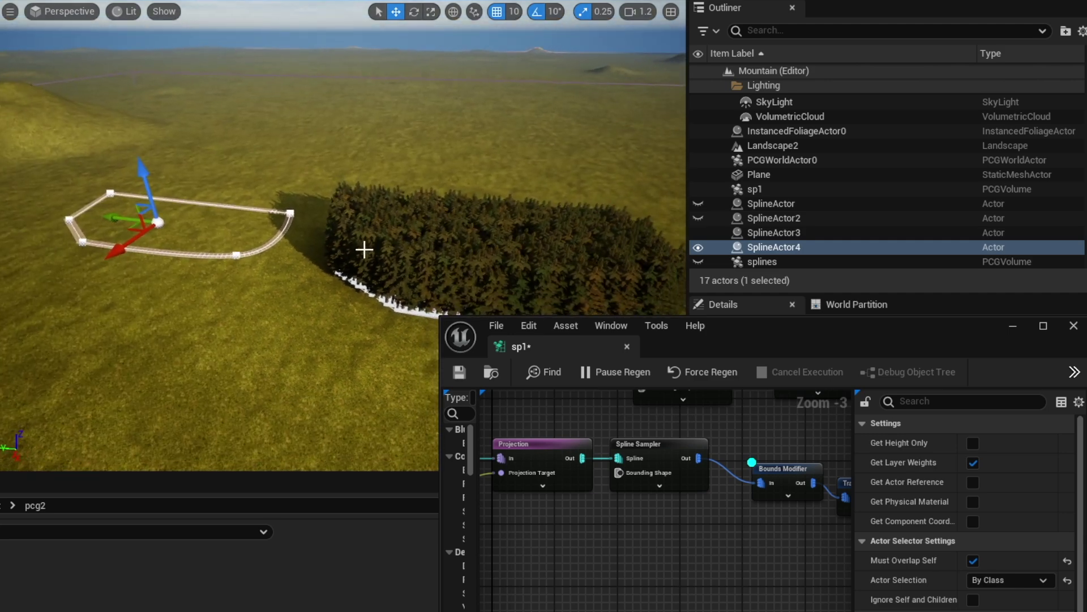
pyautogui.moveTo(718, 474); pyautogui.dragTo(633, 466, button='right')
pyautogui.scroll(-2, 633, 466)
pyautogui.scroll(2, 634, 466)
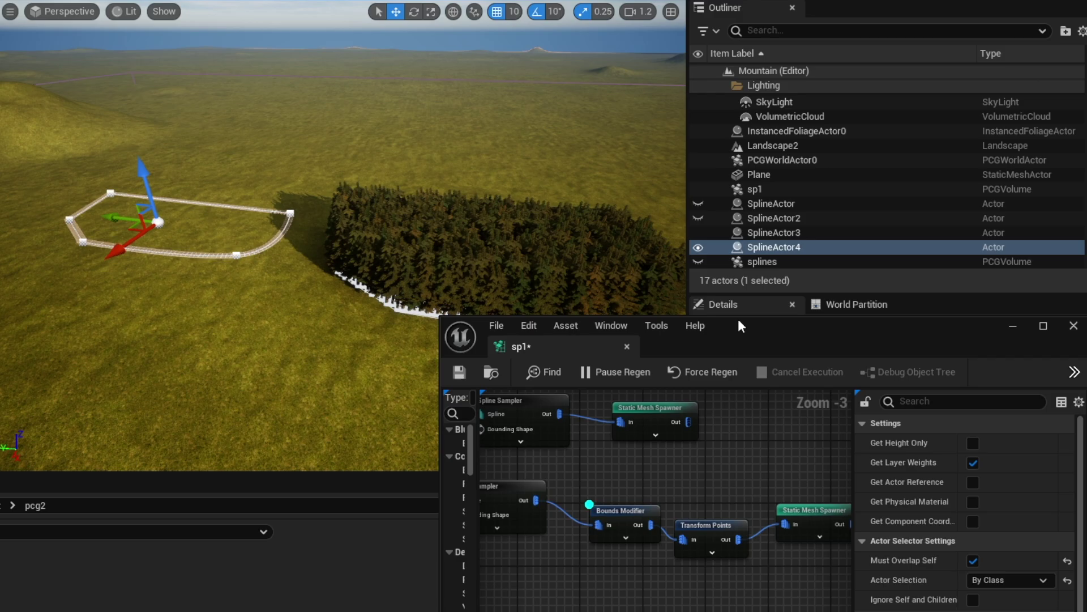
pyautogui.moveTo(739, 318); pyautogui.dragTo(739, 53)
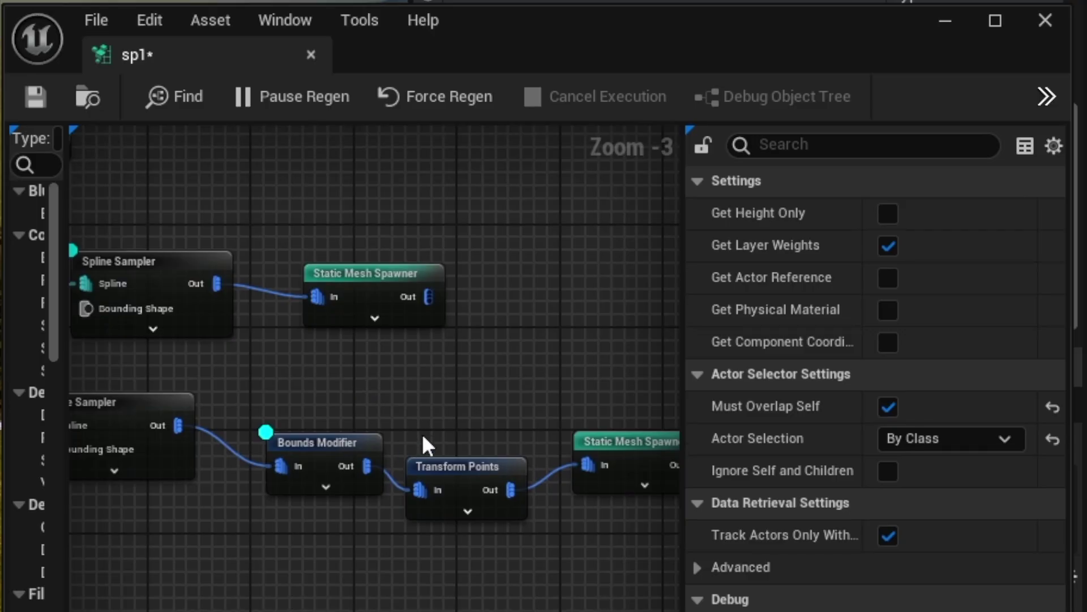
pyautogui.rightClick(695, 289)
pyautogui.write('diff')
pyautogui.click(470, 449)
# Move the line1 Static Mesh Spawner to the right of the Difference node and disconnect its input.
pyautogui.moveTo(439, 273); pyautogui.dragTo(323, 294, button='right')
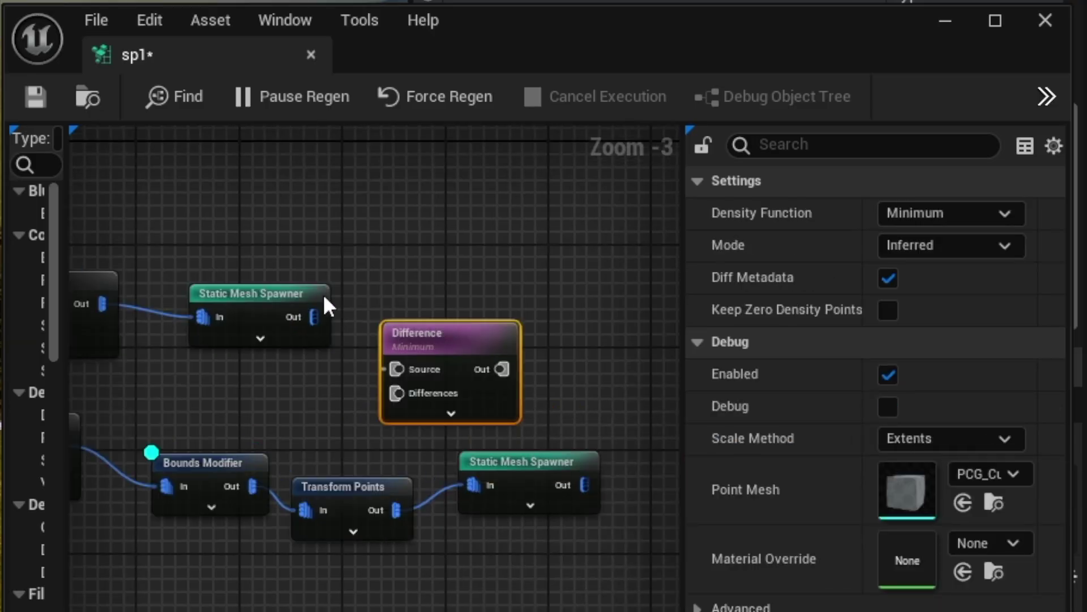
pyautogui.moveTo(322, 293); pyautogui.dragTo(579, 249)
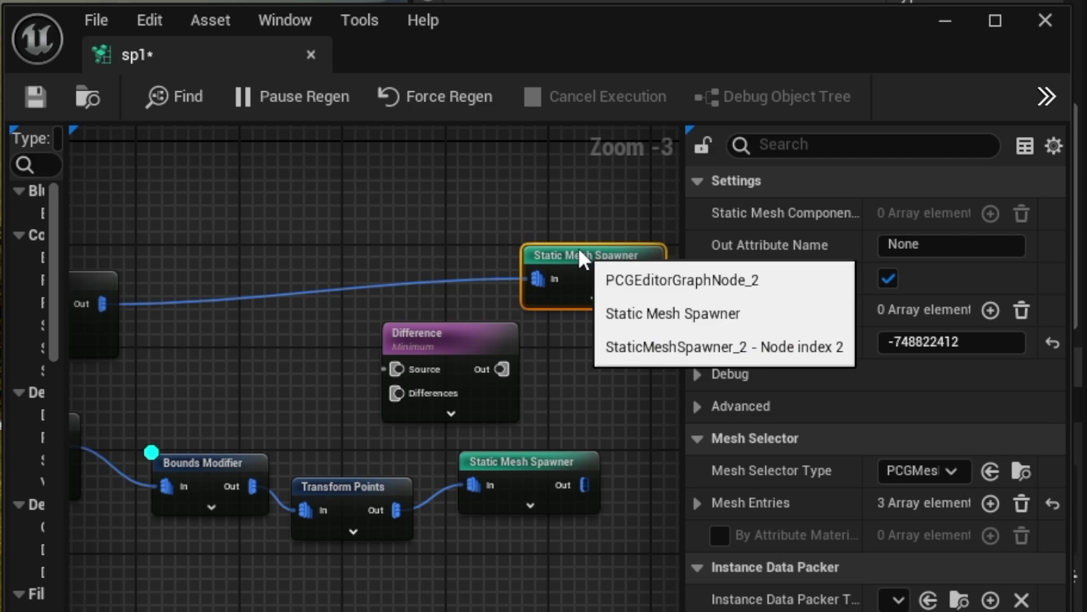
pyautogui.moveTo(352, 363); pyautogui.dragTo(386, 365, button='right')
pyautogui.keyDown('alt'); pyautogui.click(537, 279); pyautogui.keyUp('alt')
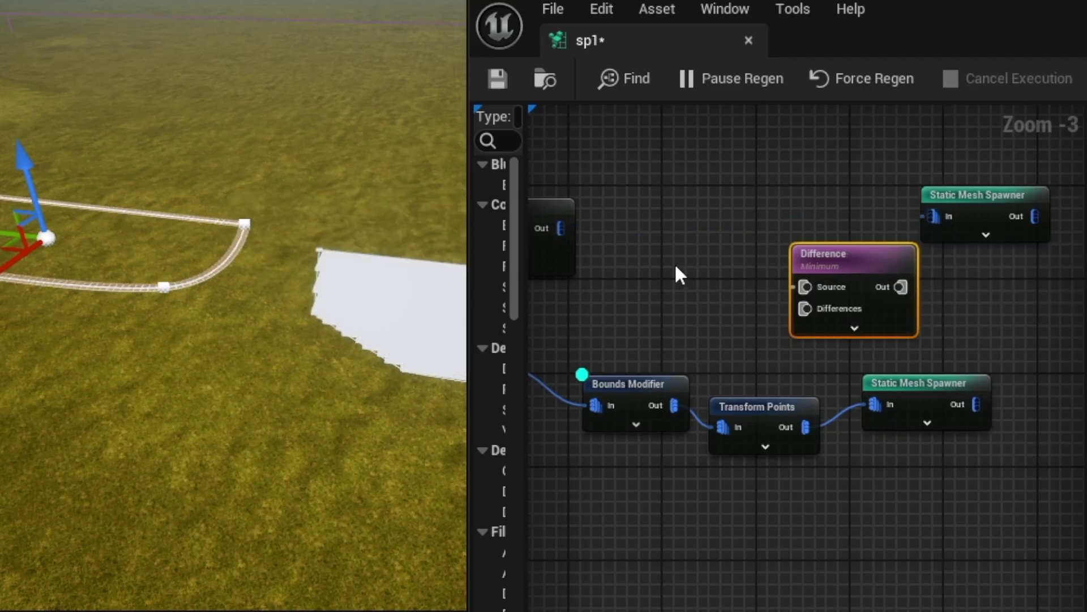
# Route the line1 Spline Sampler output through the Difference node's Source into the tree Static Mesh Spawner.
pyautogui.scroll(-2, 231, 298)
pyautogui.moveTo(79, 136); pyautogui.dragTo(247, 163, button='right')
pyautogui.moveTo(759, 127); pyautogui.dragTo(855, 126)
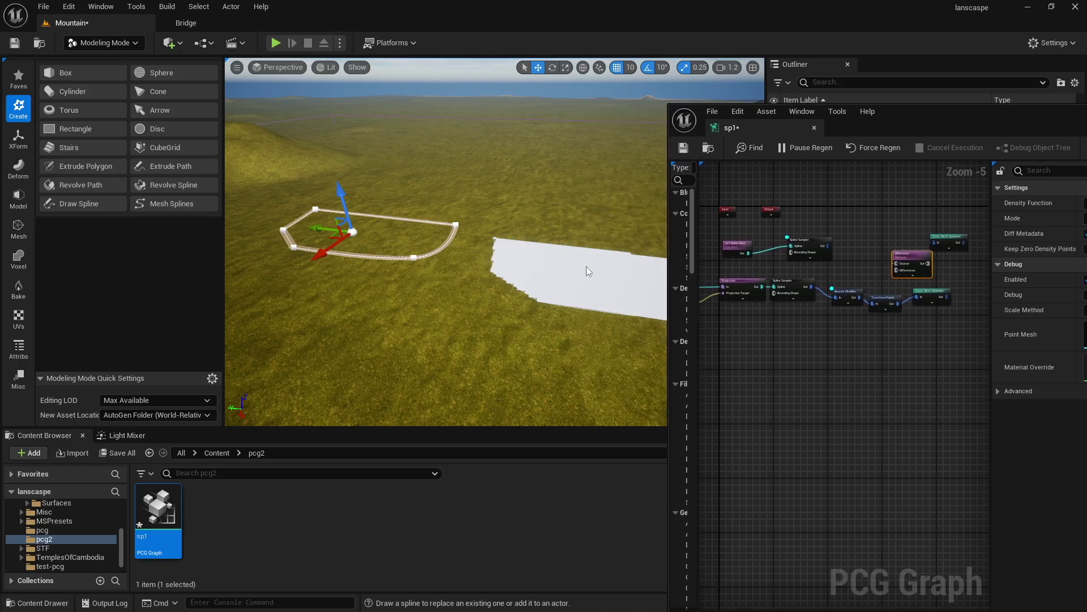
pyautogui.moveTo(559, 255); pyautogui.dragTo(600, 271, button='right')
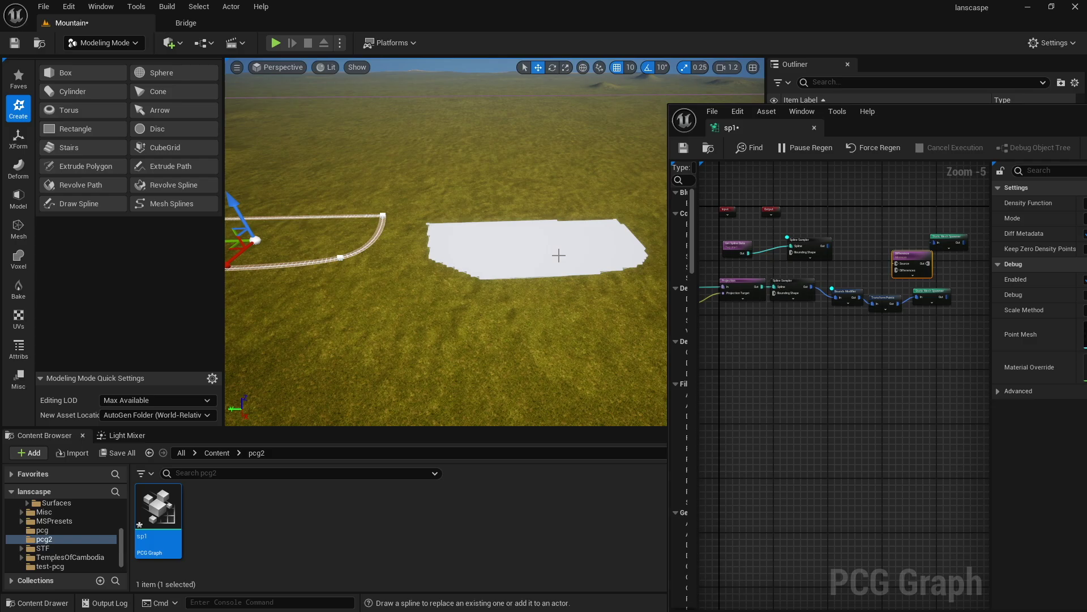
pyautogui.scroll(2, 813, 253)
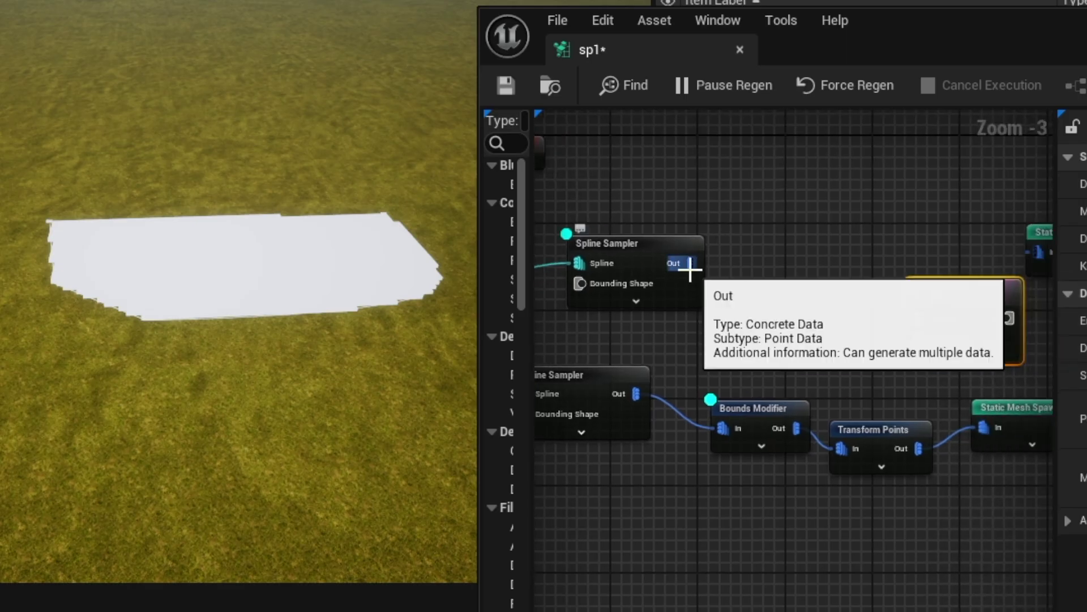
pyautogui.moveTo(786, 248); pyautogui.dragTo(878, 266)
pyautogui.moveTo(913, 313); pyautogui.dragTo(915, 316)
pyautogui.moveTo(834, 246); pyautogui.dragTo(687, 250, button='right')
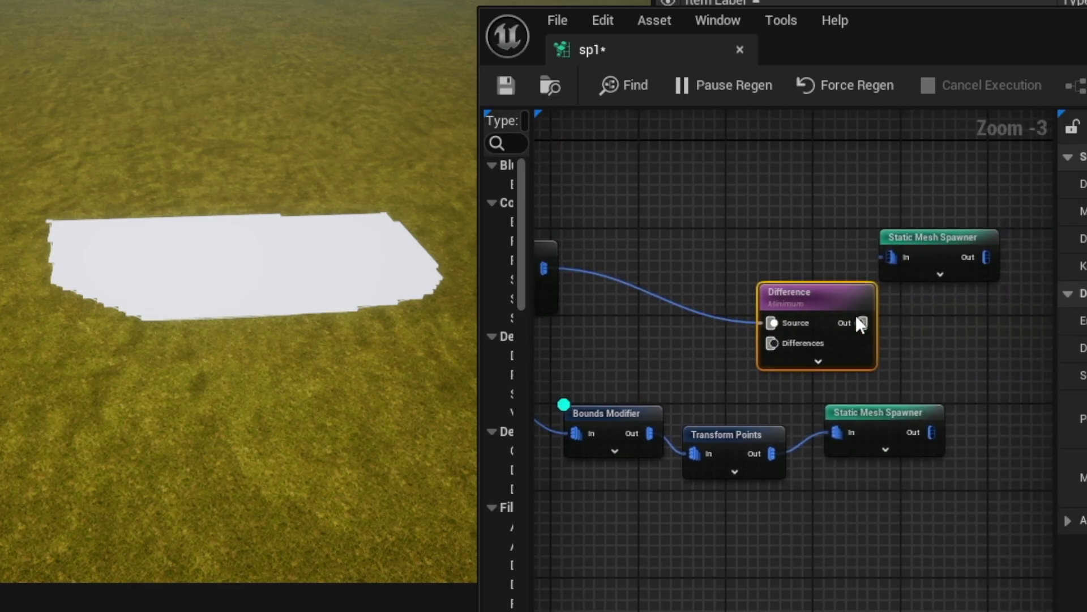
pyautogui.moveTo(886, 259); pyautogui.dragTo(886, 256)
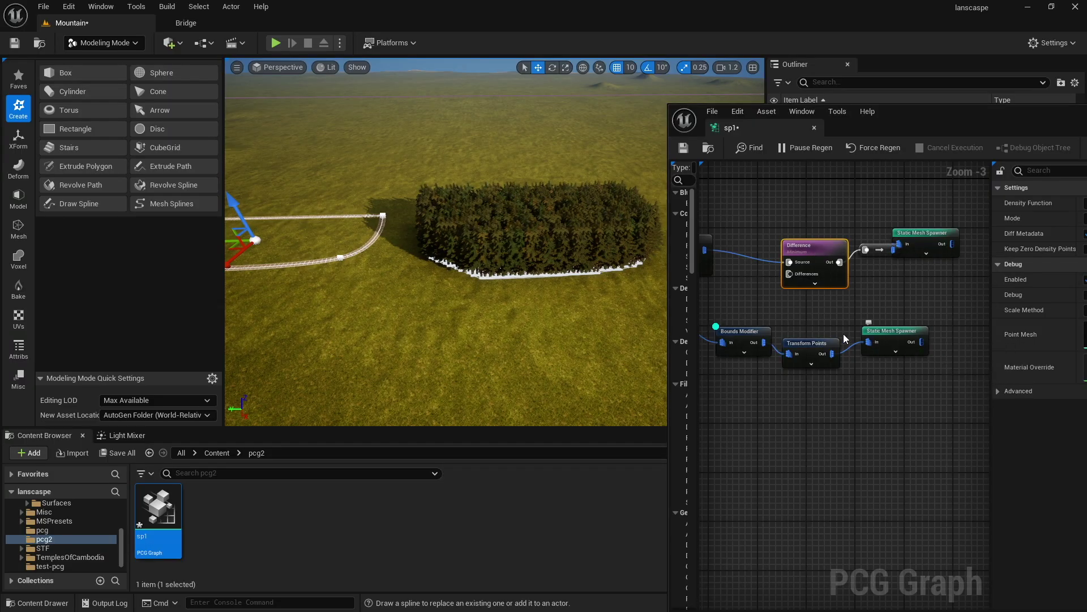
pyautogui.moveTo(805, 320); pyautogui.dragTo(828, 320, button='right')
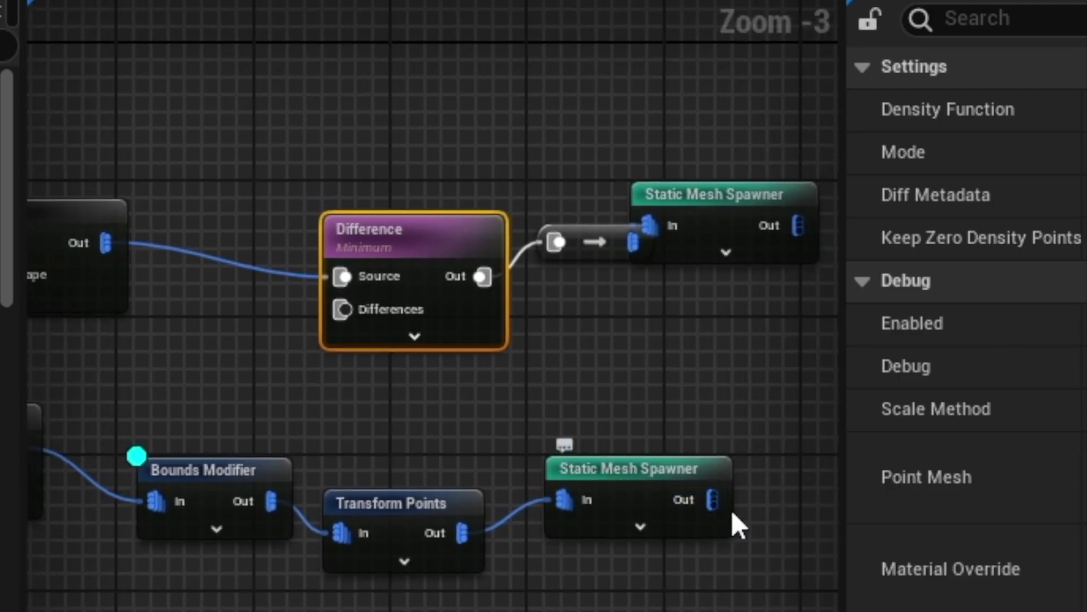
# Feed the path Static Mesh Spawner's output into the Difference node's Differences input and set its Density Function to Binary.
pyautogui.moveTo(715, 501); pyautogui.dragTo(344, 309)
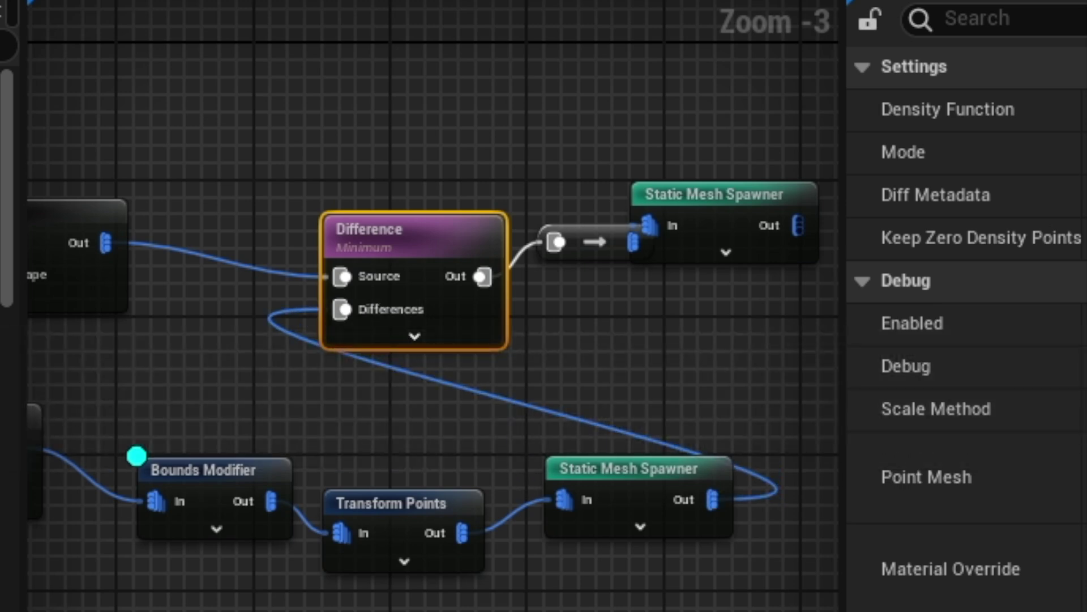
pyautogui.moveTo(850, 117); pyautogui.dragTo(776, 303)
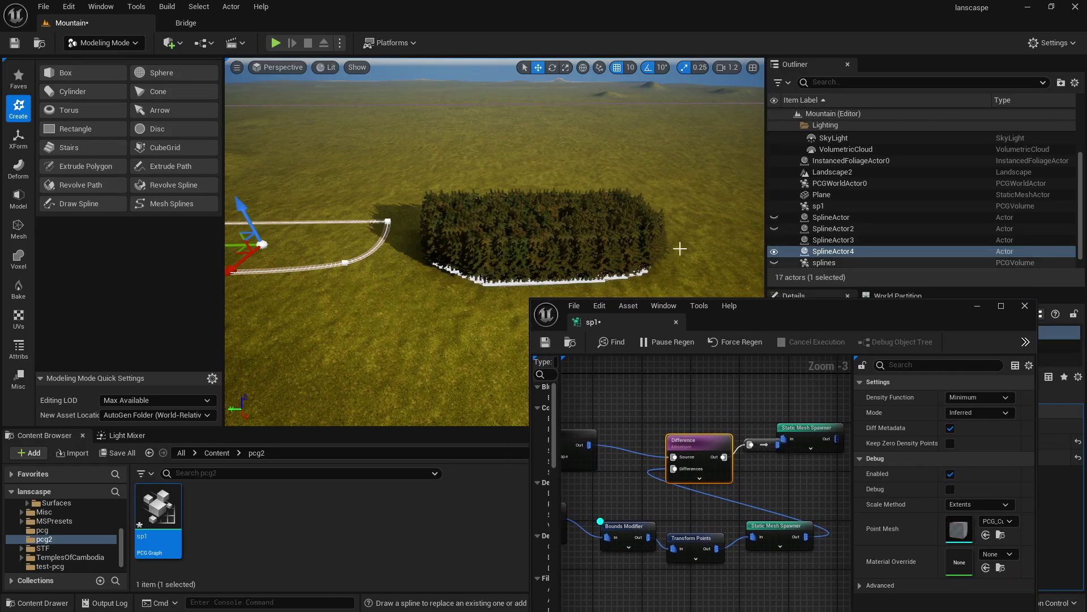
pyautogui.press('f')
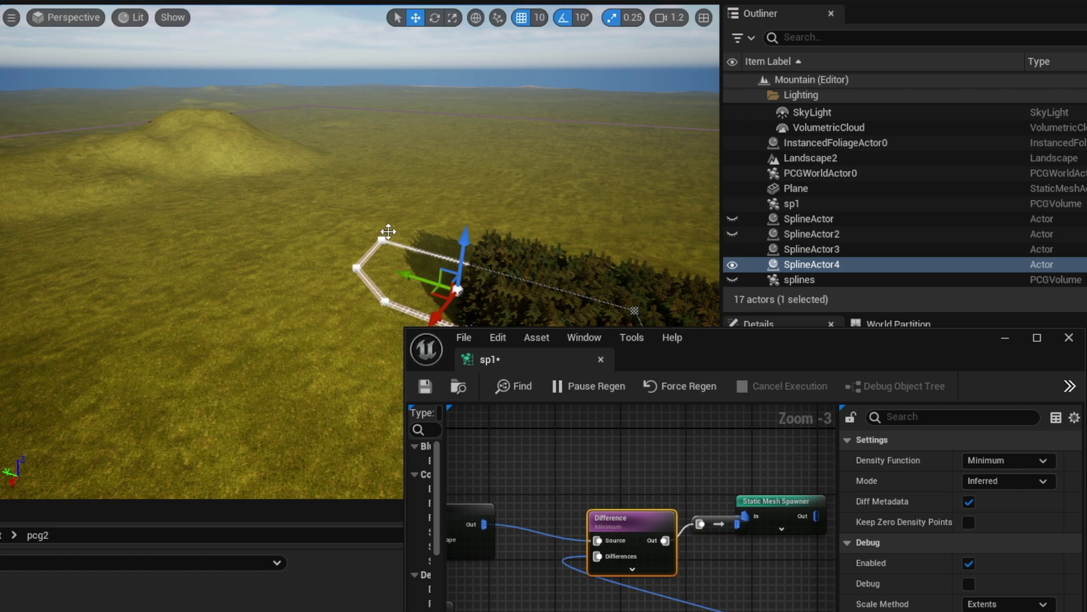
pyautogui.moveTo(388, 231); pyautogui.dragTo(462, 260, button='right')
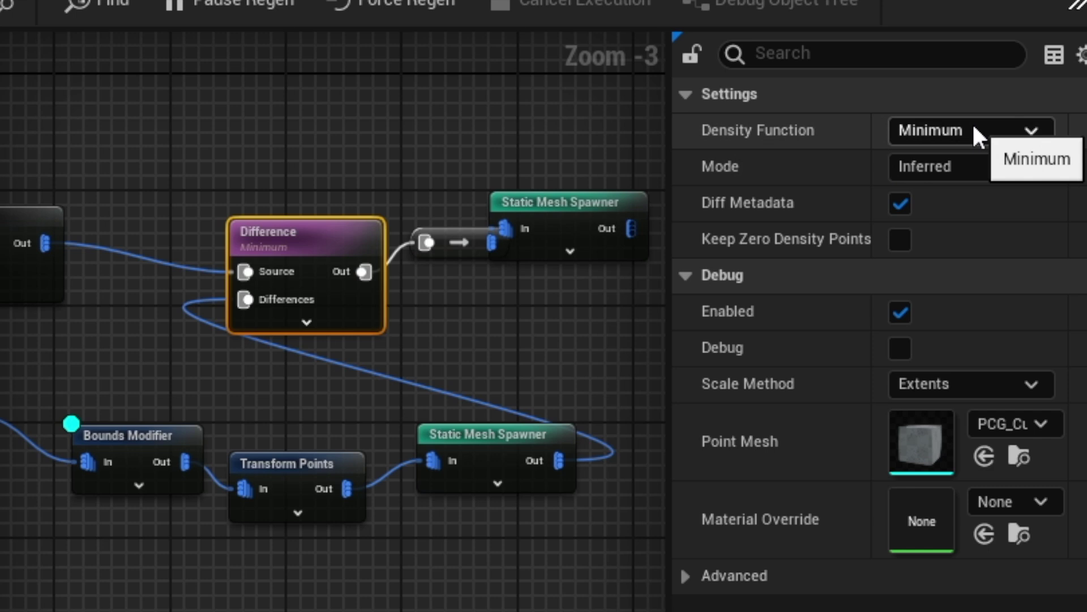
pyautogui.click(972, 122)
pyautogui.click(913, 207)
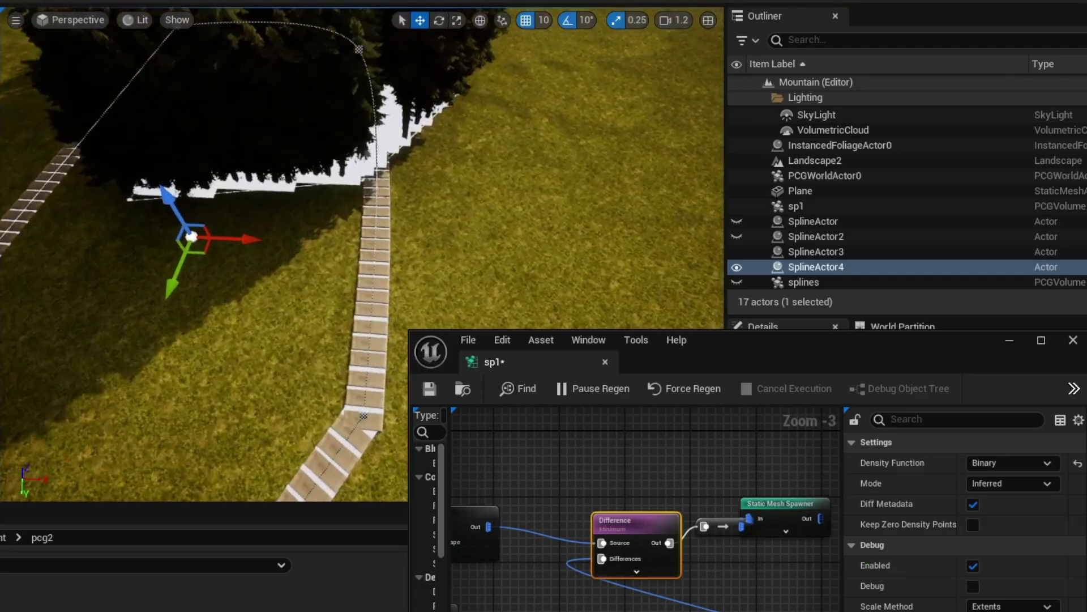
pyautogui.moveTo(454, 304)
pyautogui.mouseDown(button='right')
pyautogui.moveTo(454, 216)
pyautogui.moveTo(470, 204)
pyautogui.moveTo(454, 303)
pyautogui.mouseUp(button='right')
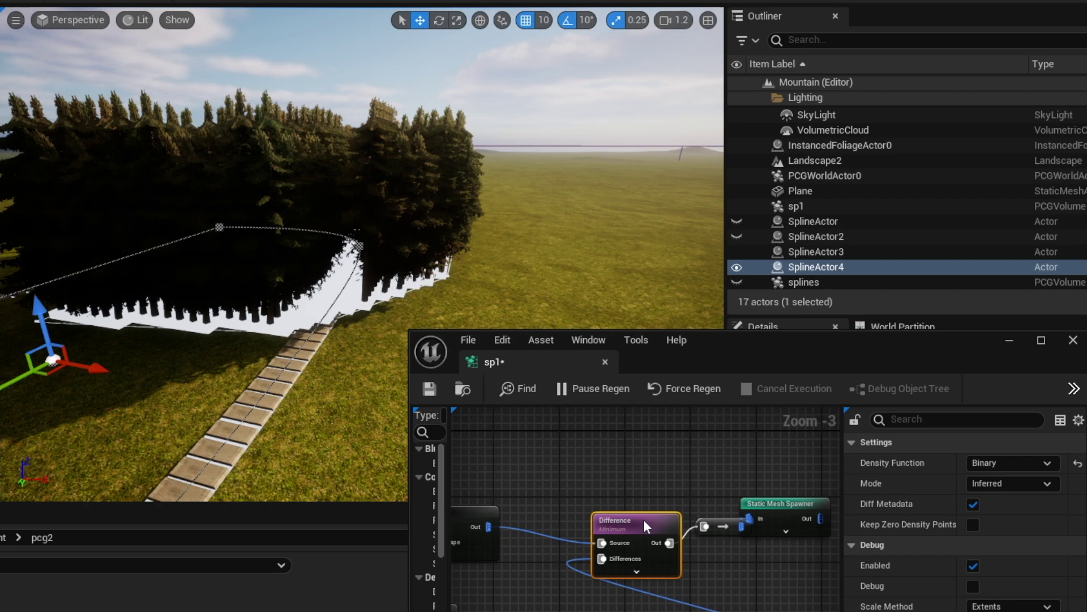
# Select the line1 Spline Sampler and inspect the gap the path cuts through the trees from several angles.
pyautogui.moveTo(560, 492); pyautogui.dragTo(689, 453, button='right')
pyautogui.click(569, 474)
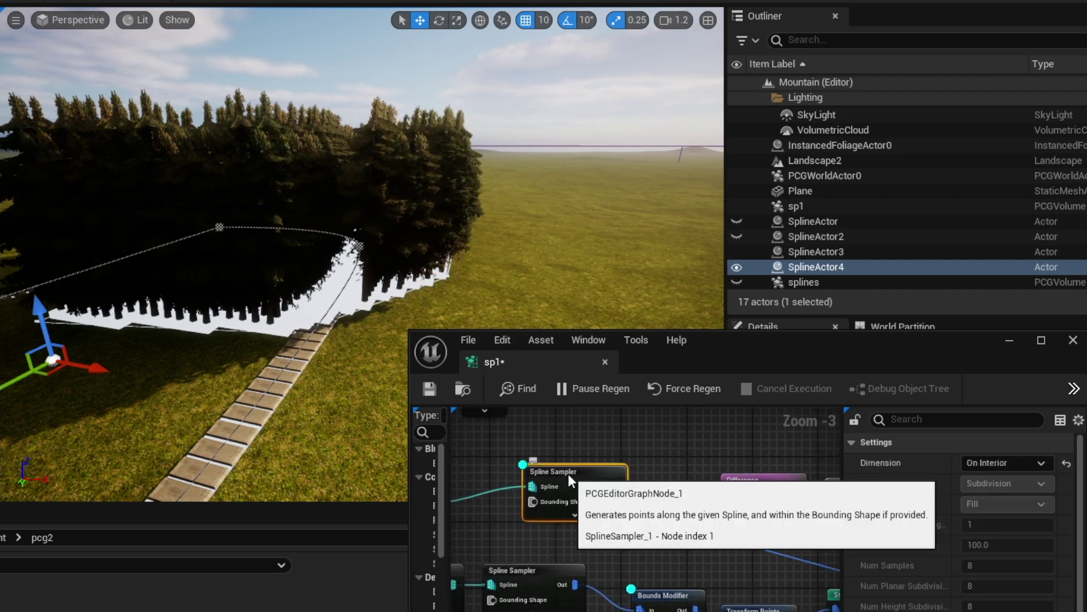
pyautogui.press('d')
pyautogui.moveTo(385, 419); pyautogui.dragTo(238, 396, button='right')
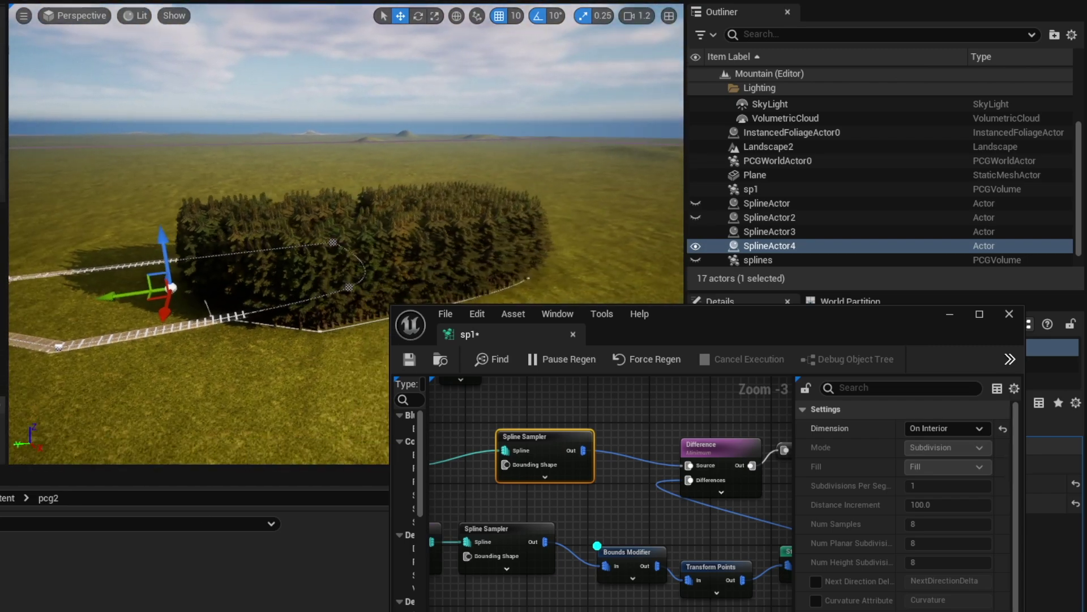
pyautogui.moveTo(302, 290); pyautogui.dragTo(303, 289, button='right')
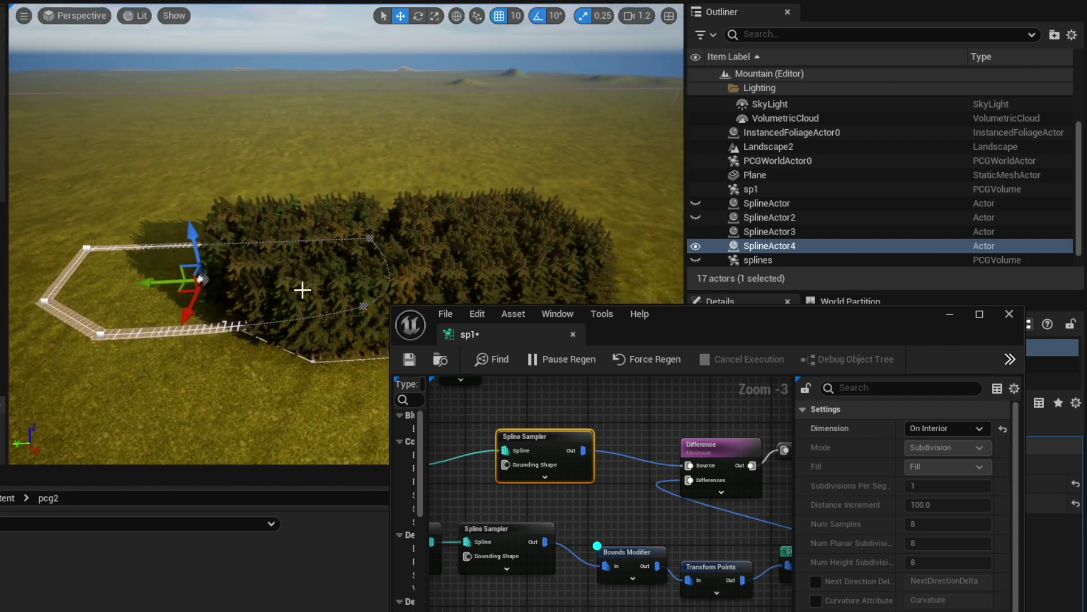
# Move the graph editor window further up and add a fourth entry to the tree Static Mesh Spawner's Mesh Entries.
pyautogui.moveTo(679, 325); pyautogui.dragTo(669, 226)
pyautogui.moveTo(669, 225); pyautogui.dragTo(735, 130)
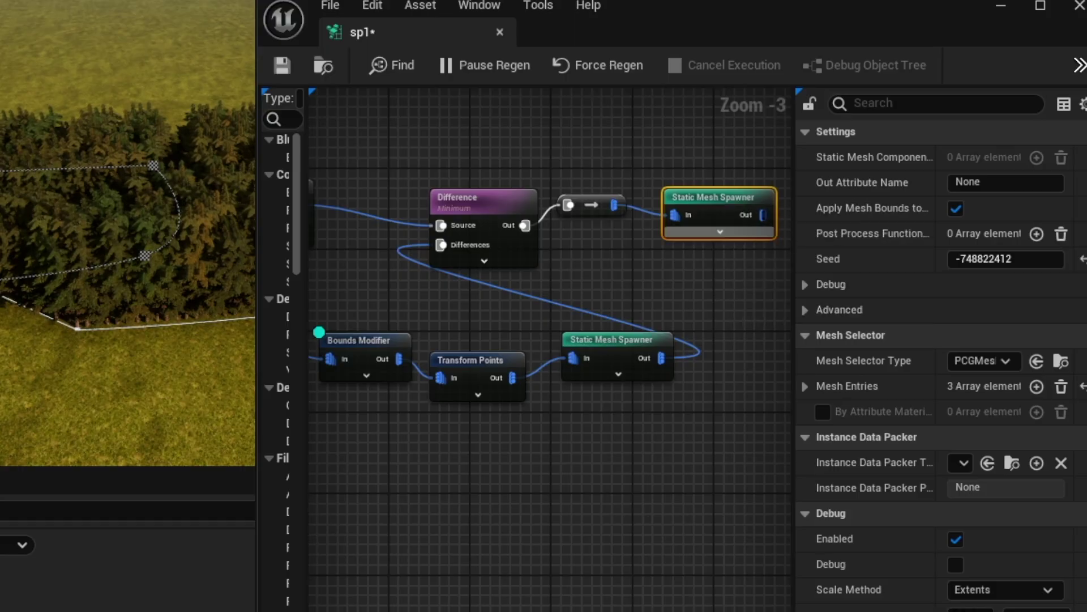
pyautogui.moveTo(714, 231); pyautogui.dragTo(622, 226, button='right')
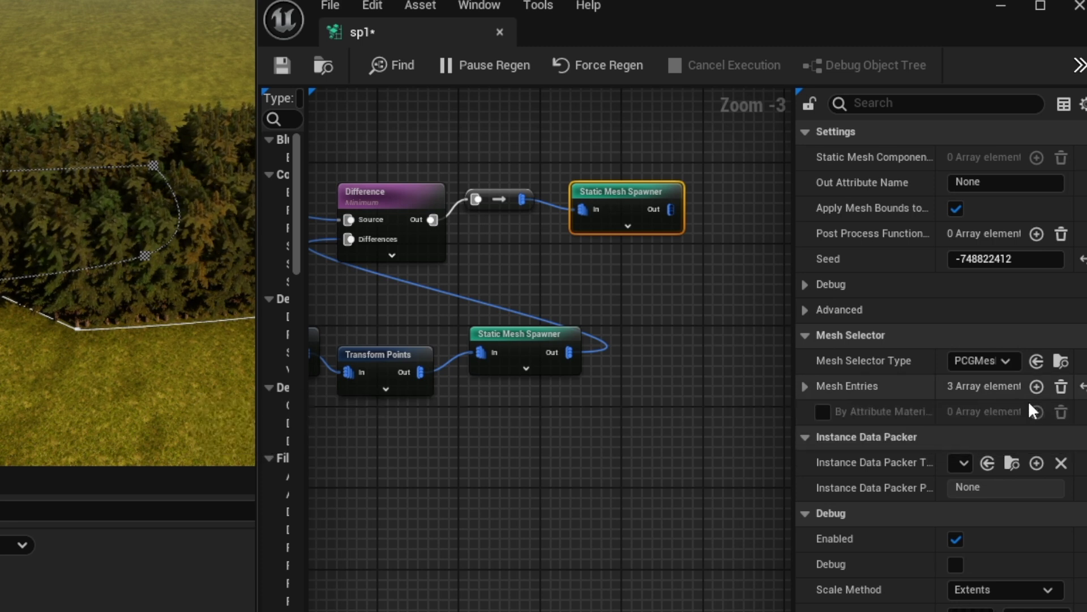
pyautogui.click(1037, 387)
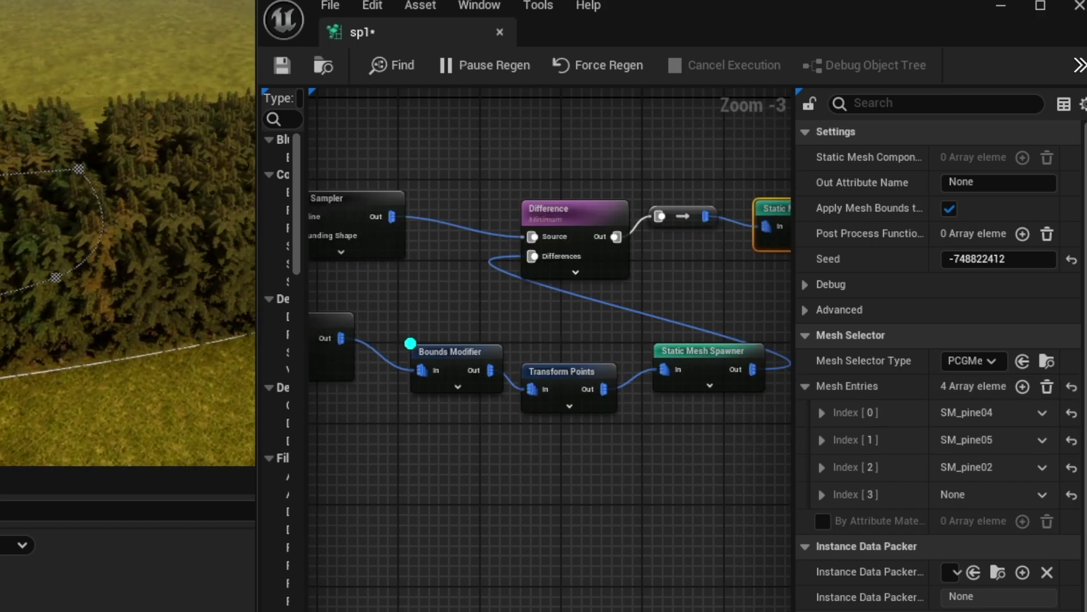
pyautogui.press('a')
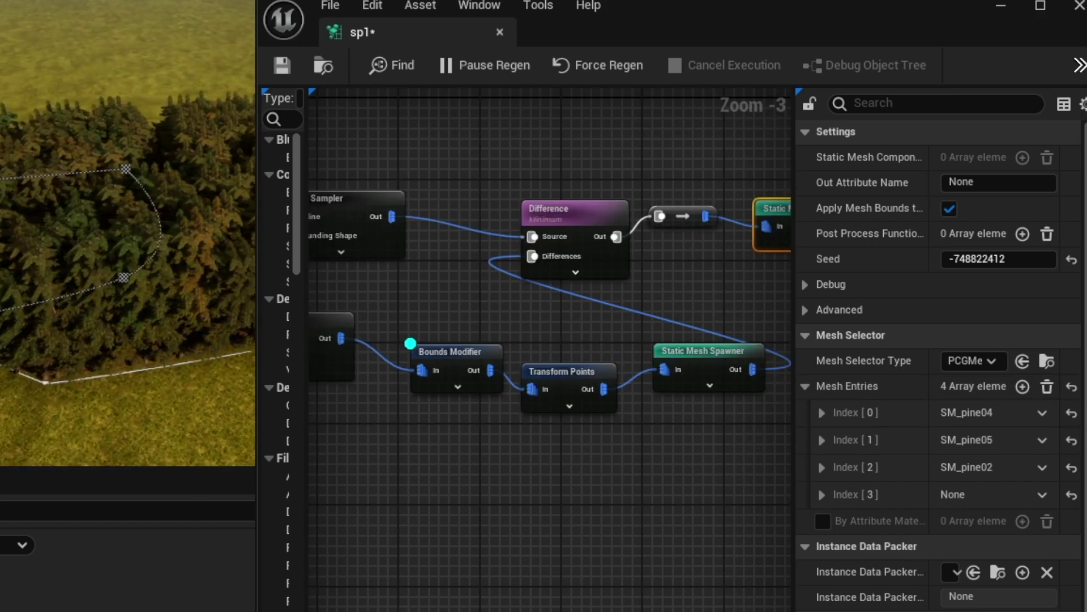
# Set the line1 Spline Sampler's Interior Sample Spacing to 200 and check the tree density.
pyautogui.moveTo(412, 189); pyautogui.dragTo(534, 182, button='right')
pyautogui.click(453, 199)
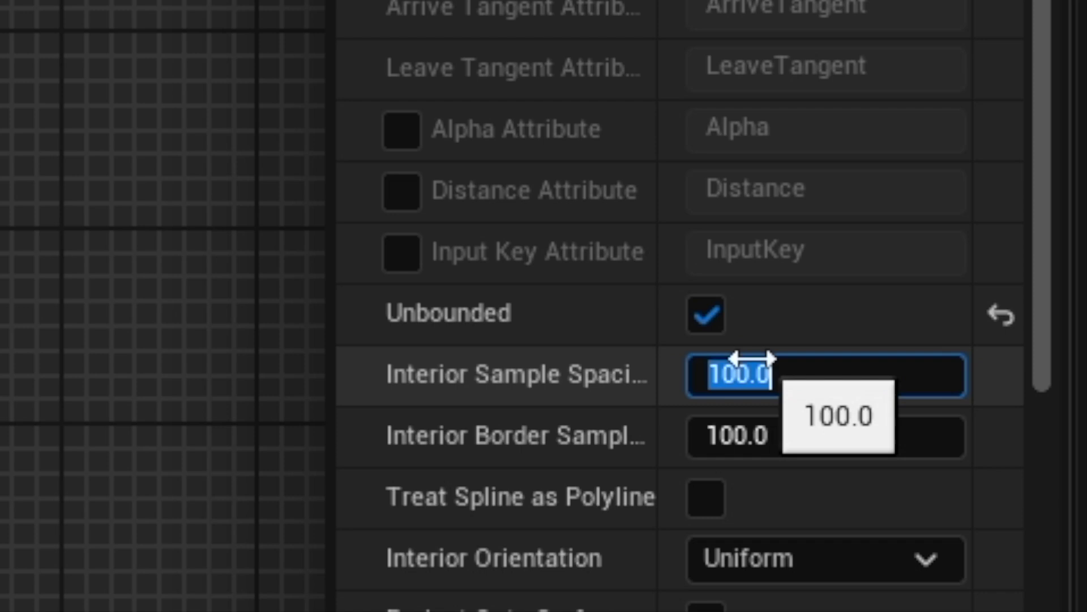
pyautogui.write('2')
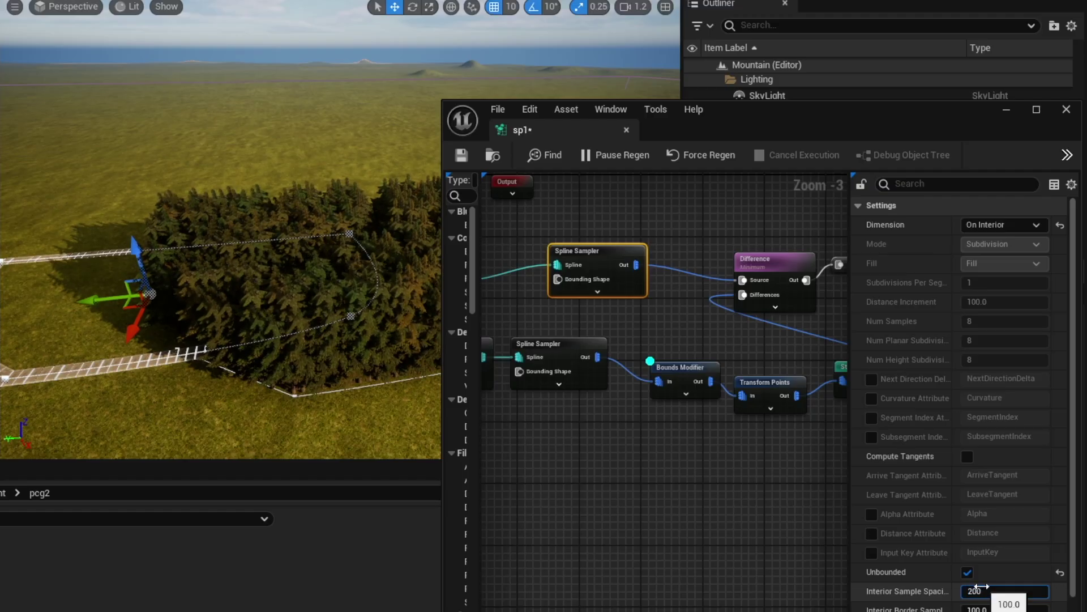
pyautogui.write('00')
pyautogui.press('Tab')
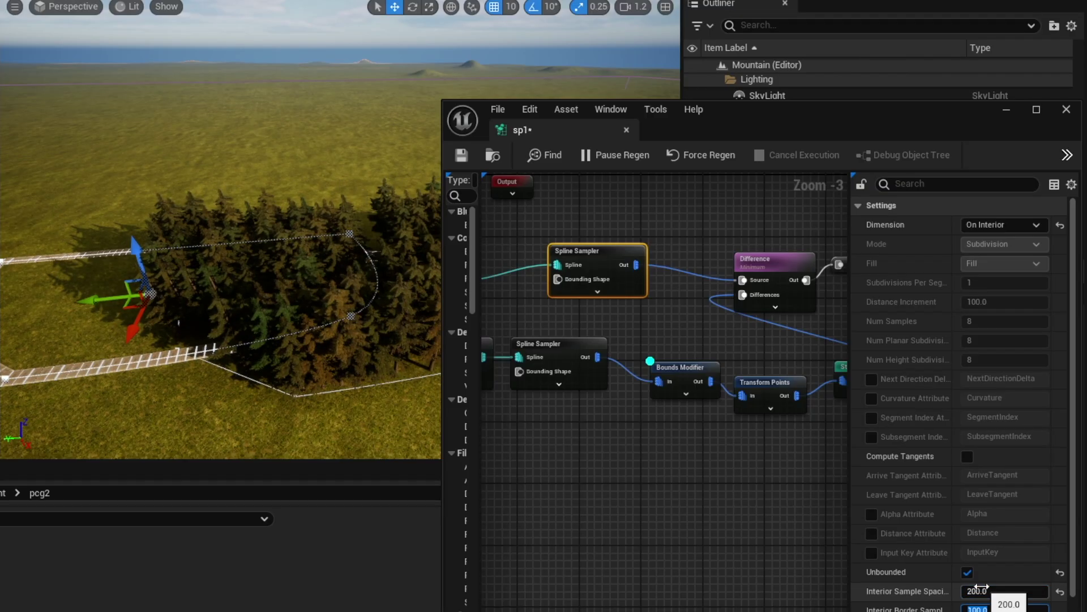
pyautogui.moveTo(351, 347)
pyautogui.mouseDown(button='right')
pyautogui.moveTo(397, 347)
pyautogui.moveTo(351, 347)
pyautogui.mouseUp(button='right')
# Try an Interior Sample Spacing of 400 on the line1 Spline Sampler, inspect the trees, and settle on 300.
pyautogui.click(1006, 592)
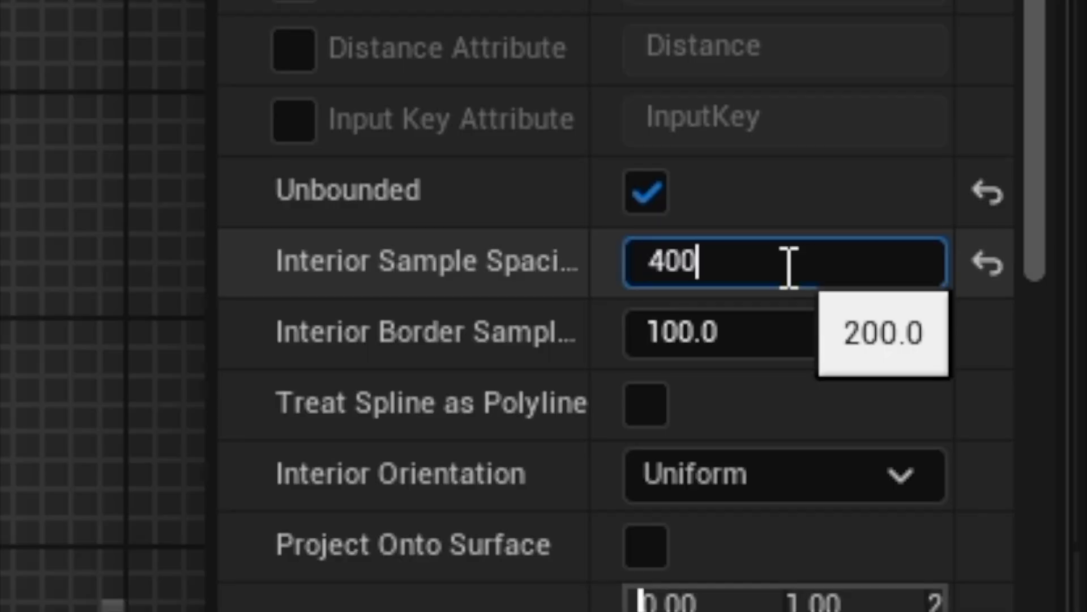
pyautogui.press('Tab')
pyautogui.moveTo(351, 348); pyautogui.dragTo(451, 431, button='right')
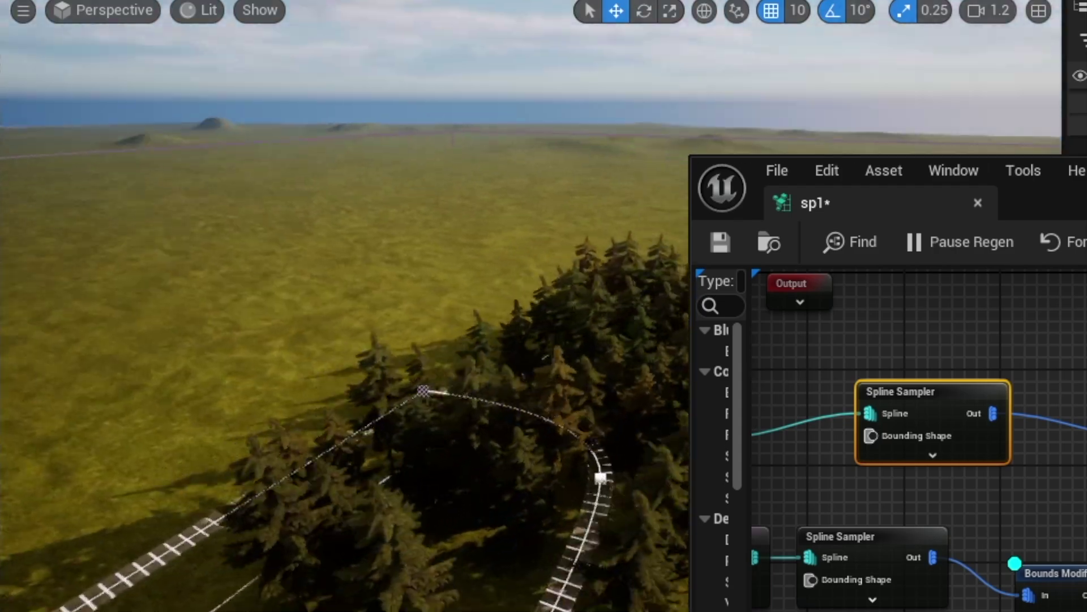
pyautogui.press('w')
pyautogui.moveTo(391, 351); pyautogui.dragTo(400, 341, button='right')
pyautogui.write('300')
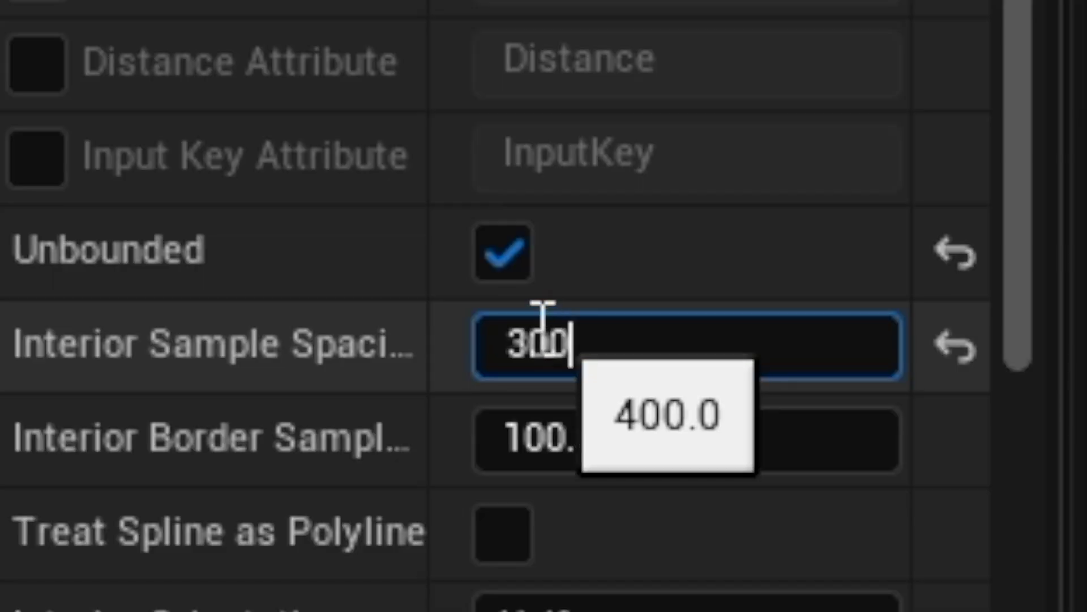
pyautogui.press('Tab')
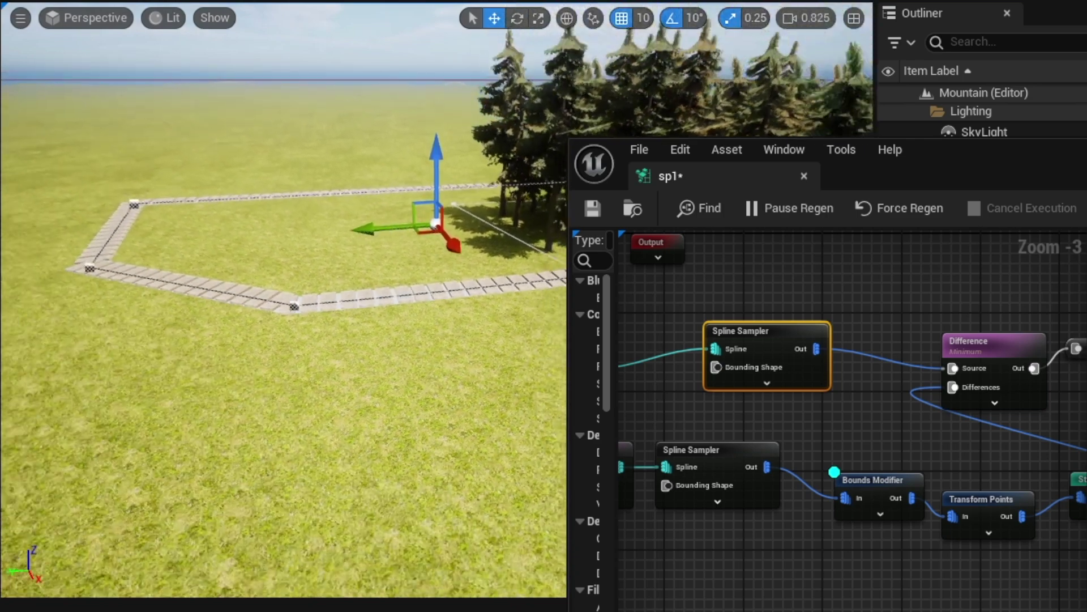
# Move the path spline SplineActor4 along its green axis until it lies completely clear of the trees.
pyautogui.scroll(1, 408, 223)
pyautogui.press('s')
pyautogui.moveTo(409, 222)
pyautogui.mouseDown(button='right')
pyautogui.moveTo(409, 237)
pyautogui.moveTo(453, 192)
pyautogui.moveTo(431, 232)
pyautogui.moveTo(408, 222)
pyautogui.mouseUp(button='right')
pyautogui.press('w')
pyautogui.press('s')
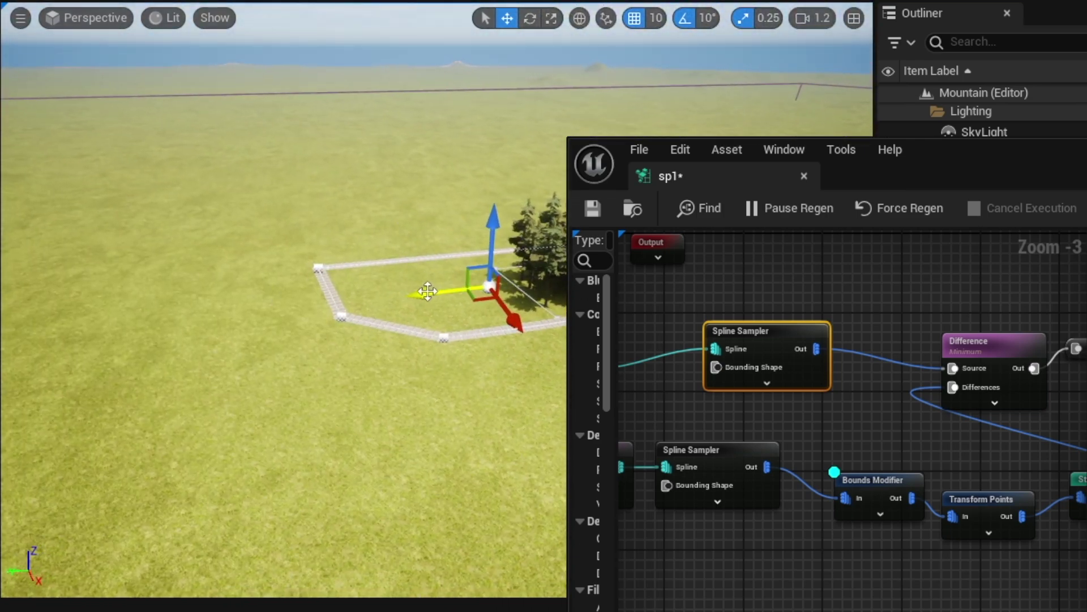
pyautogui.moveTo(429, 291); pyautogui.dragTo(190, 310)
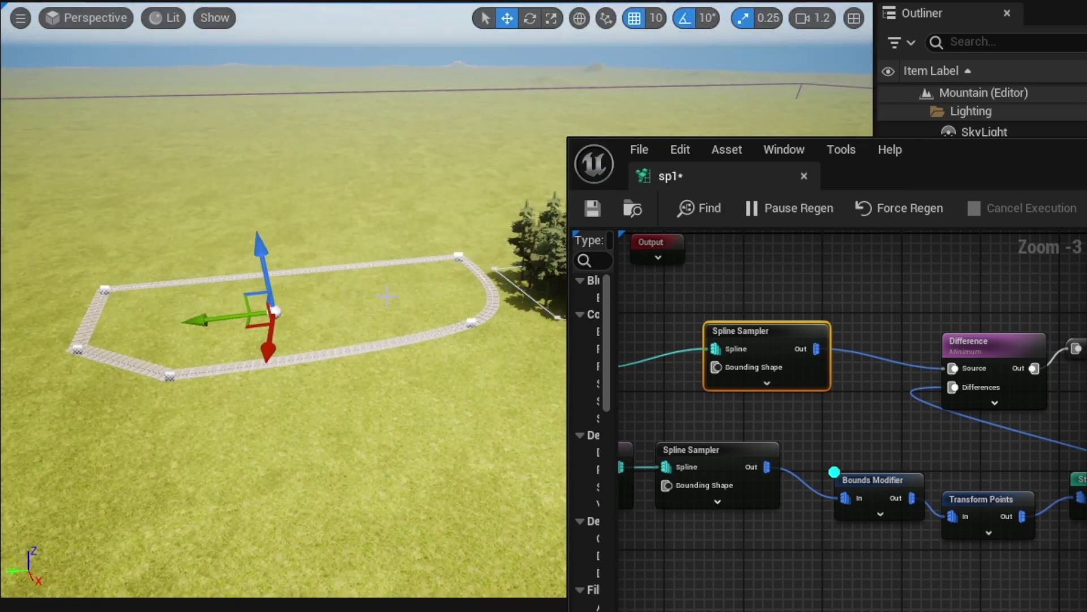
pyautogui.moveTo(387, 296)
pyautogui.mouseDown(button='right')
pyautogui.moveTo(470, 278)
pyautogui.moveTo(368, 308)
pyautogui.moveTo(456, 277)
pyautogui.moveTo(386, 295)
pyautogui.mouseUp(button='right')
# Add another Spline Sampler below the path branch and feed its Spline input from the Projection node's output.
pyautogui.moveTo(855, 557); pyautogui.dragTo(865, 411, button='right')
pyautogui.scroll(-3, 900, 509)
pyautogui.scroll(3, 756, 376)
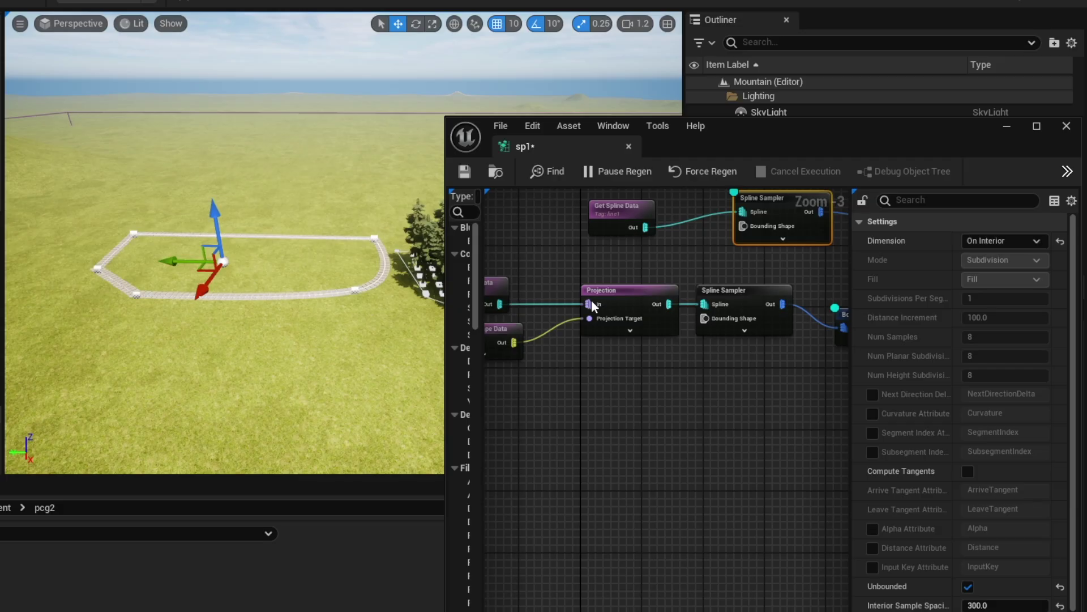
pyautogui.moveTo(696, 368); pyautogui.dragTo(644, 363, button='right')
pyautogui.rightClick(644, 362)
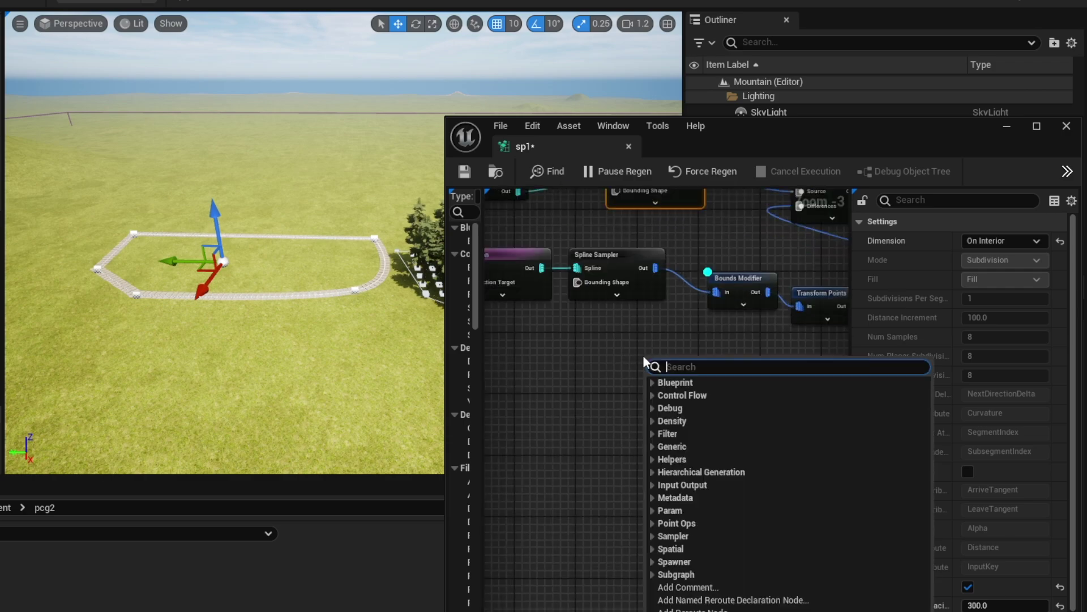
pyautogui.write('spl')
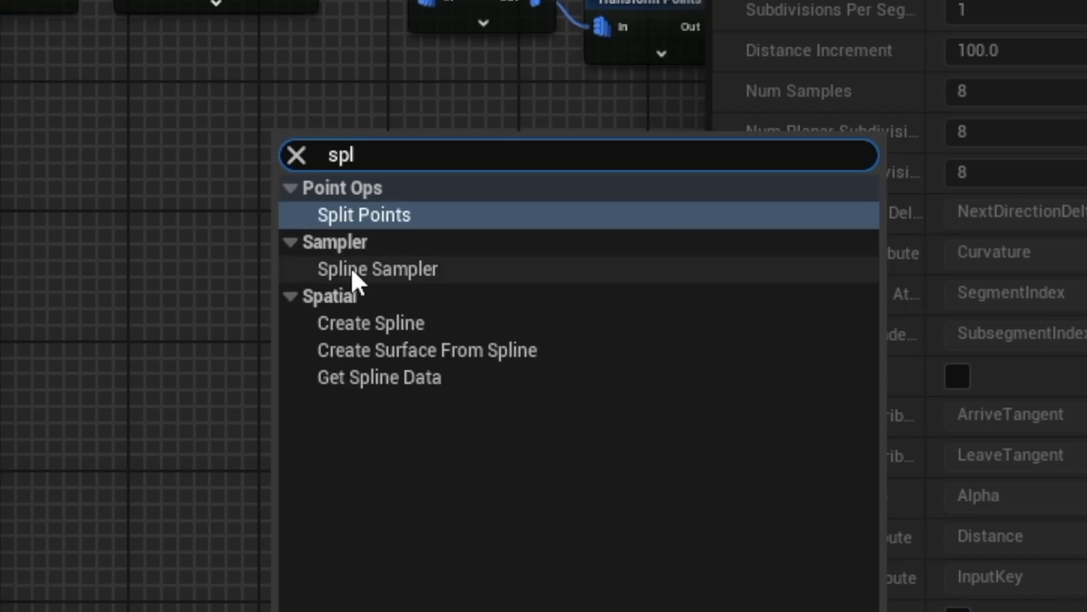
pyautogui.click(681, 420)
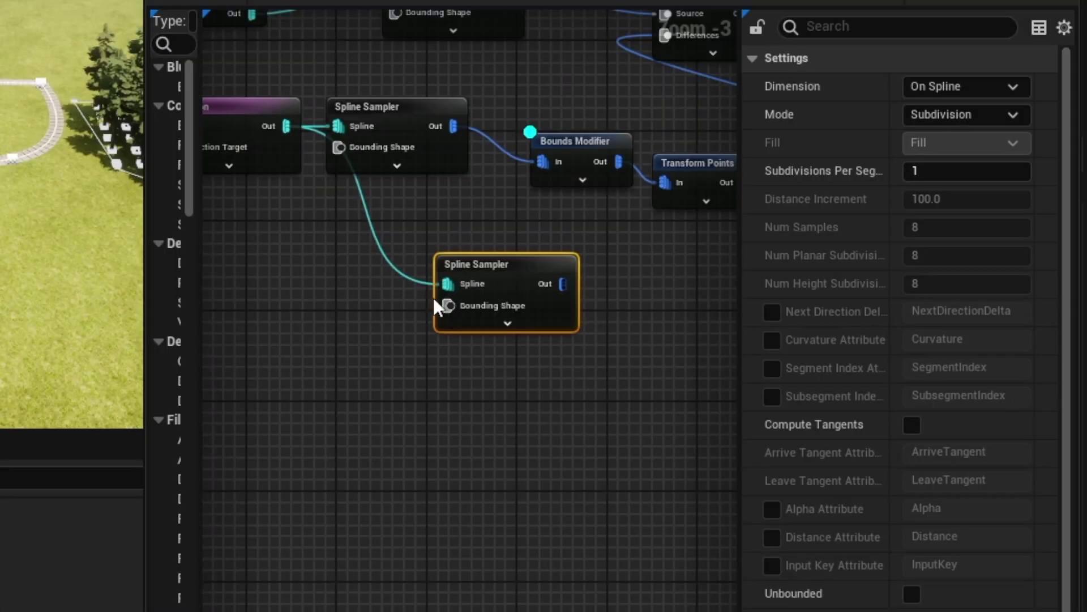
# Enable Unbounded on the new Spline Sampler and set its Dimension to On Interior.
pyautogui.moveTo(423, 201); pyautogui.dragTo(386, 194, button='right')
pyautogui.click(912, 594)
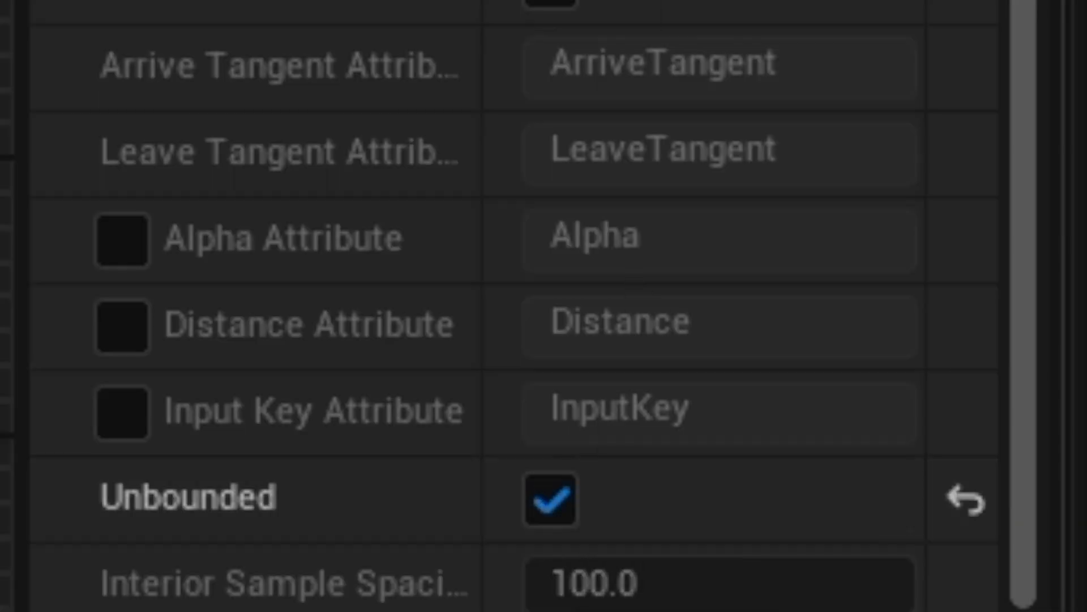
pyautogui.click(971, 141)
pyautogui.click(974, 107)
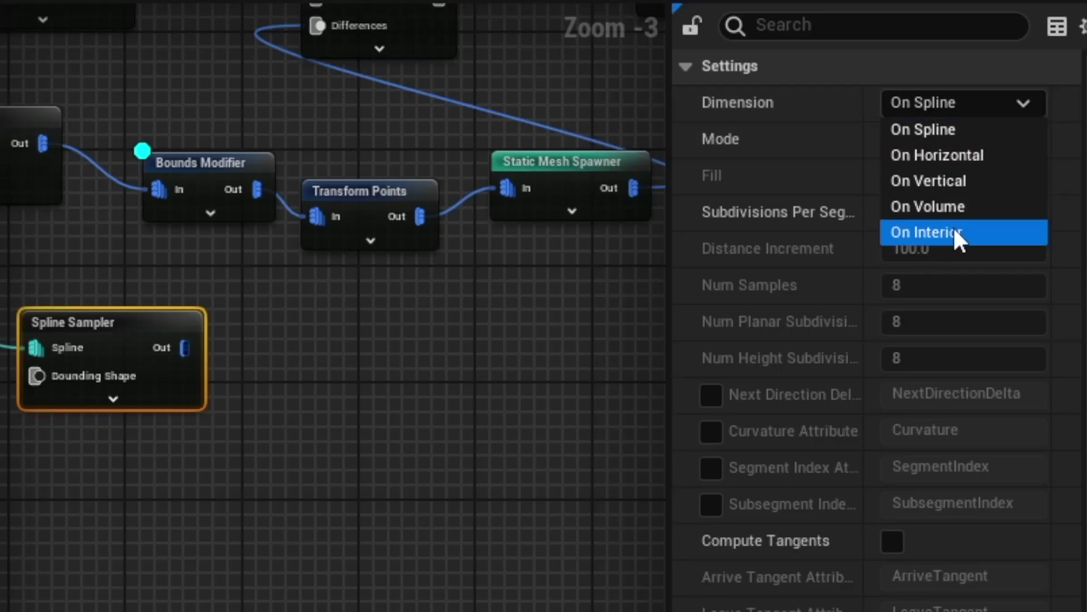
pyautogui.click(956, 232)
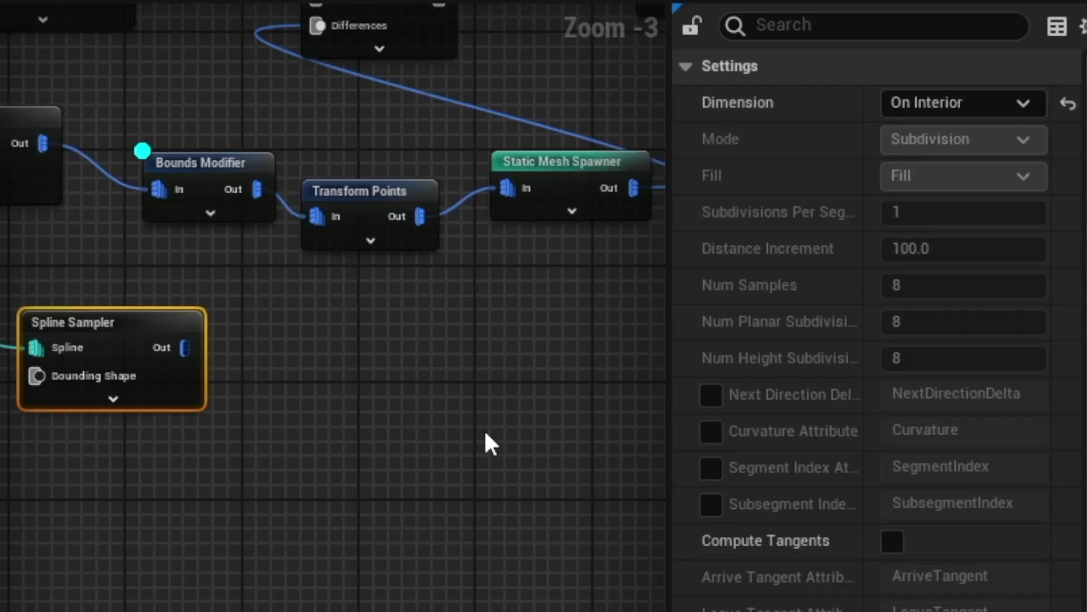
# Add a Static Mesh Spawner beside the new Spline Sampler and connect the sampler's output to it.
pyautogui.rightClick(290, 370)
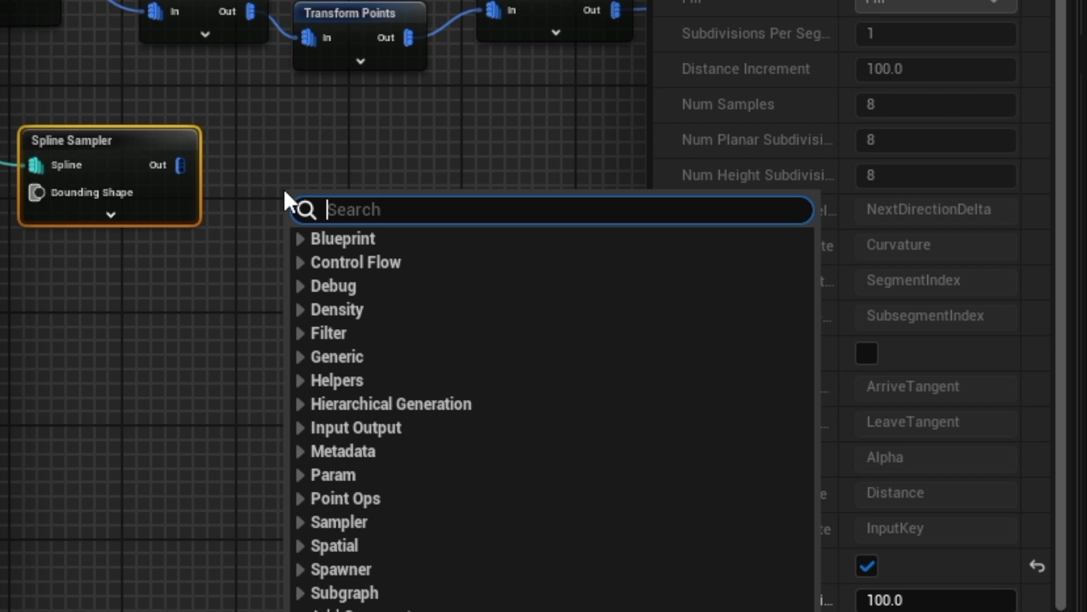
pyautogui.write('sta')
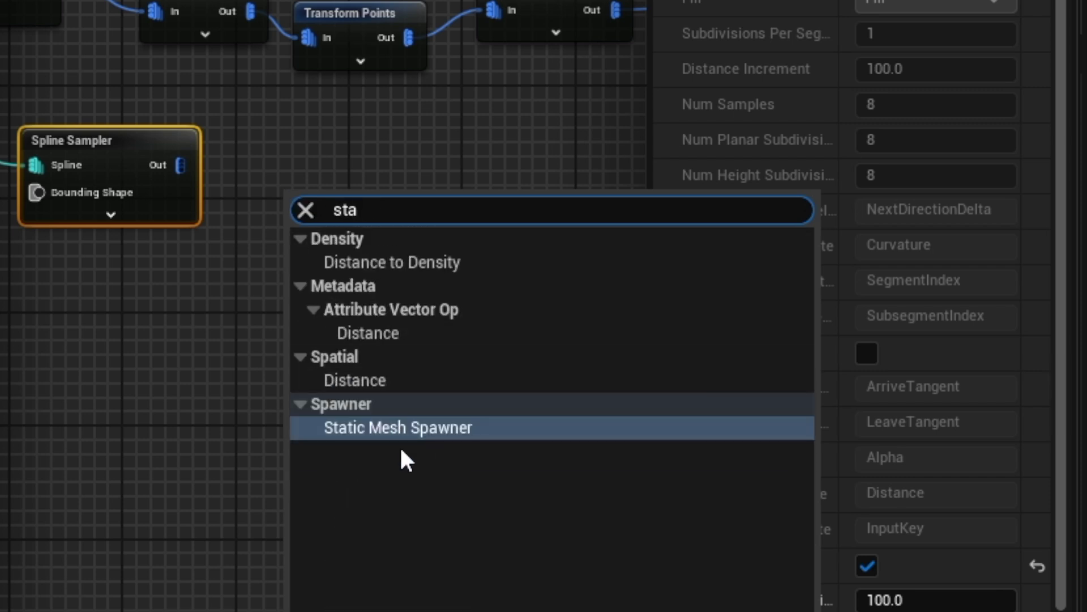
pyautogui.click(396, 431)
pyautogui.moveTo(180, 165); pyautogui.dragTo(299, 226)
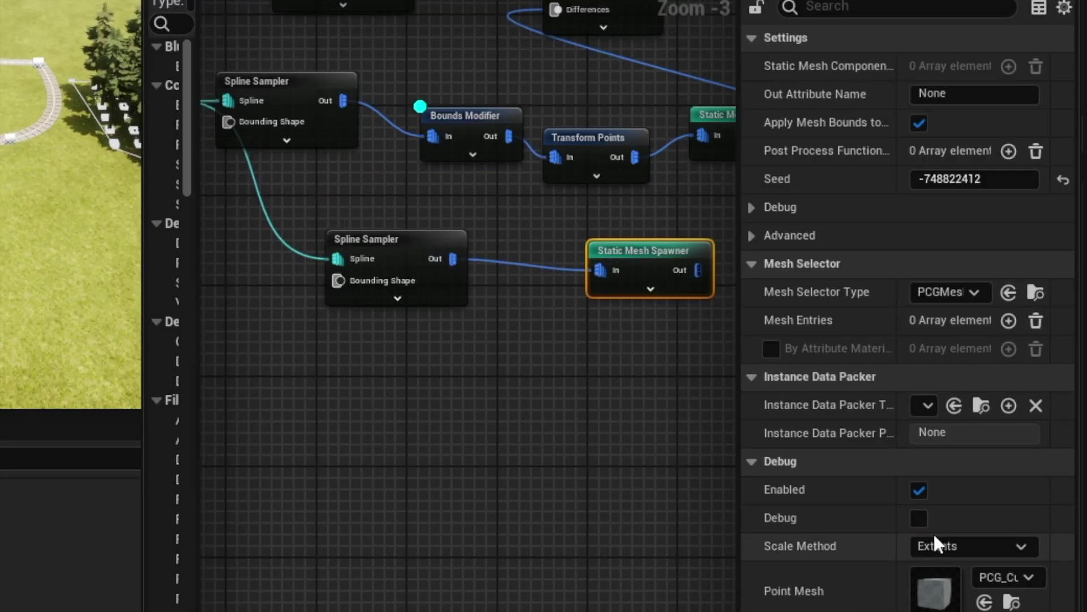
# Add a mesh entry to the new Static Mesh Spawner and assign SM_House_04 as its static mesh.
pyautogui.click(989, 246)
pyautogui.click(689, 282)
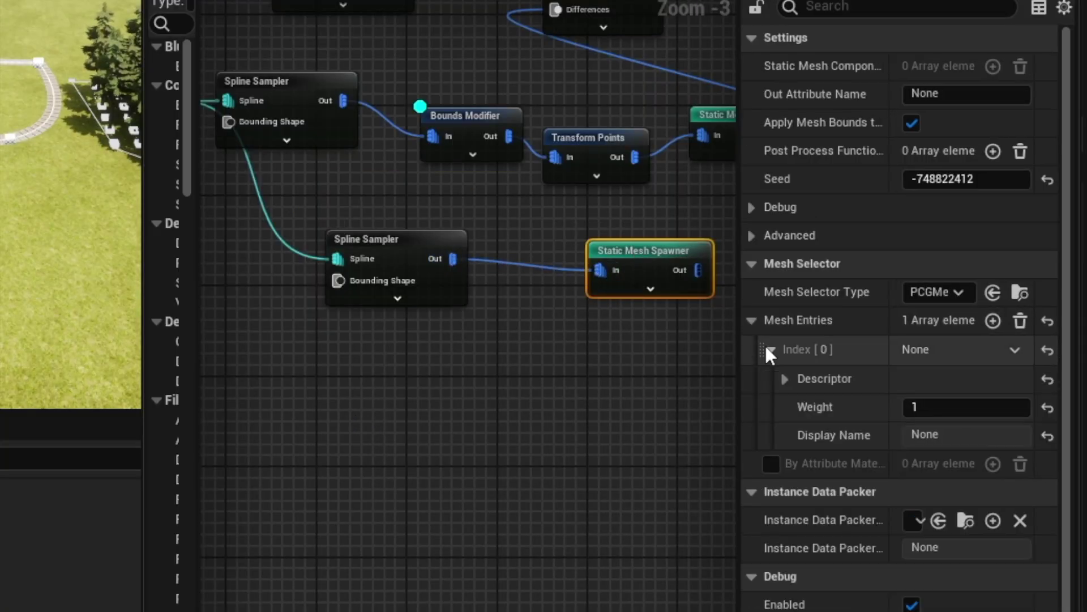
pyautogui.click(707, 319)
pyautogui.click(995, 441)
pyautogui.write('house')
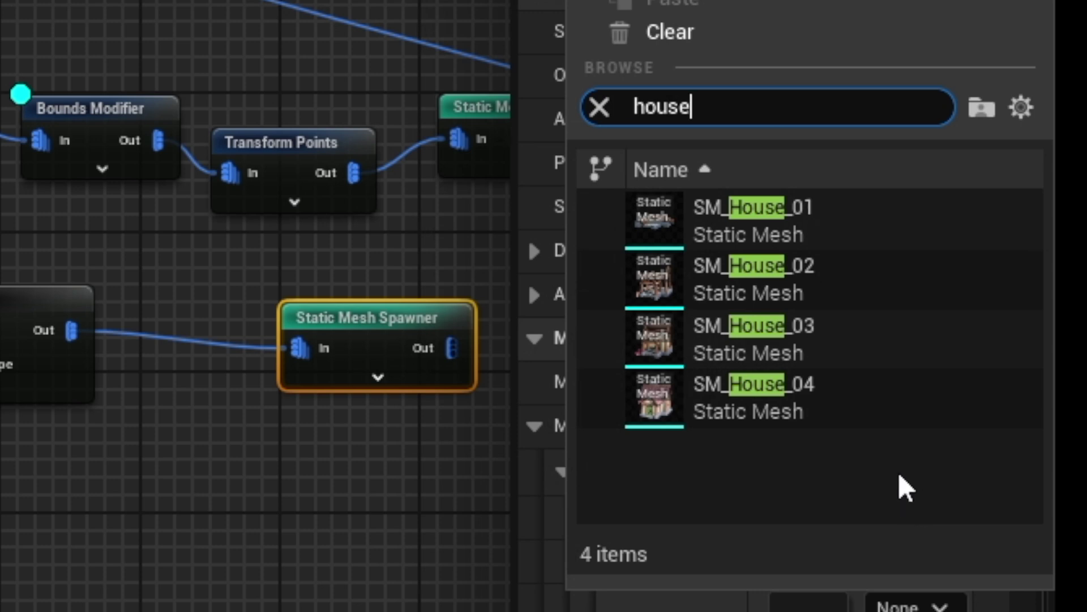
pyautogui.moveTo(793, 387)
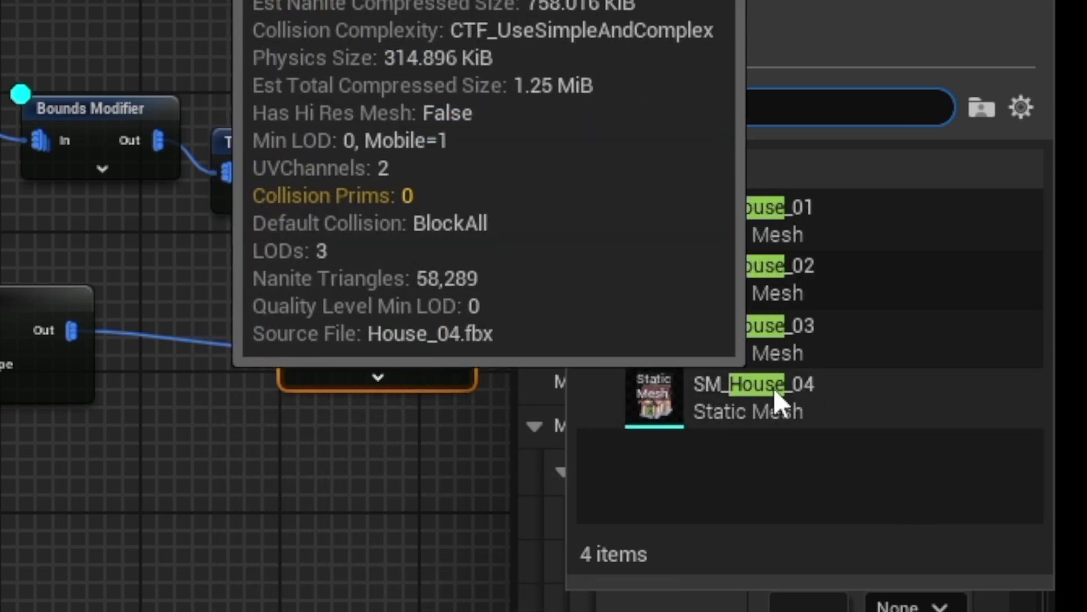
pyautogui.click(774, 388)
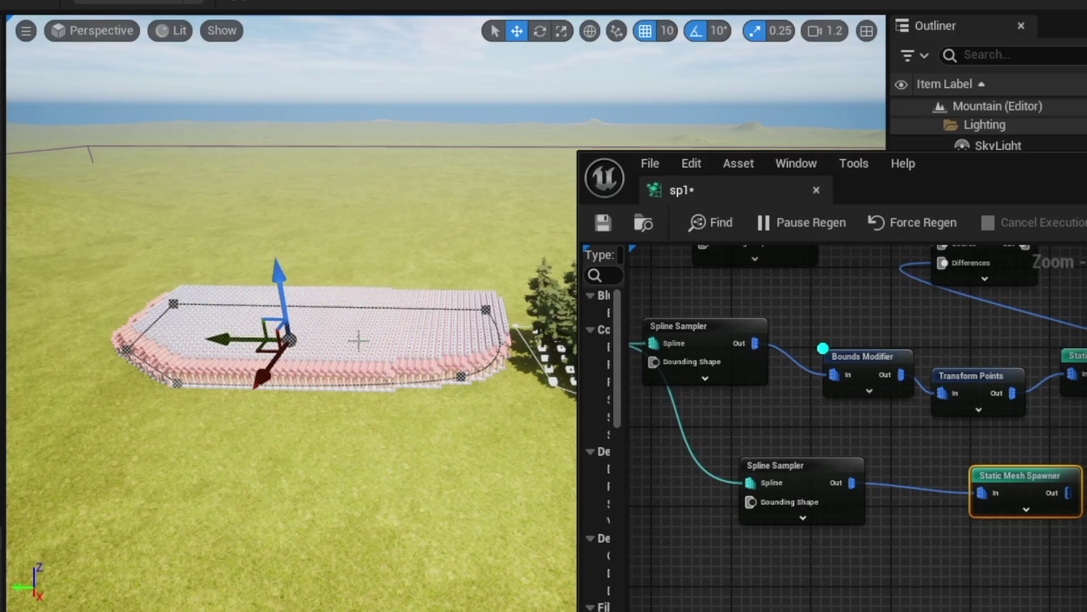
# Try an Interior Sample Spacing of 400 on the interior Spline Sampler and settle on 500.
pyautogui.moveTo(358, 340); pyautogui.dragTo(335, 384, button='right')
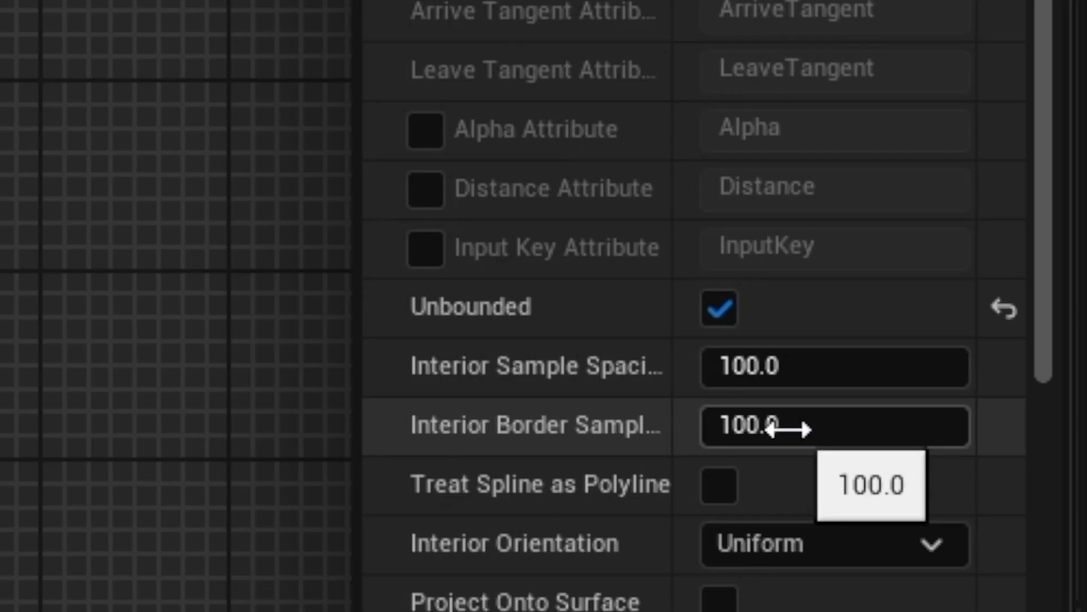
pyautogui.click(913, 538)
pyautogui.write('4')
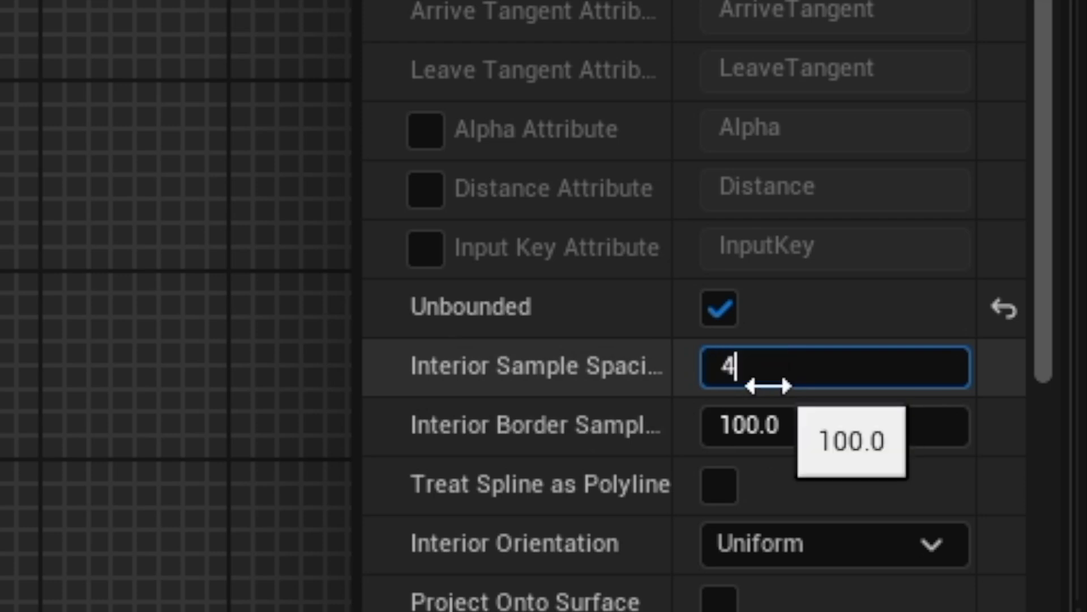
pyautogui.write('00')
pyautogui.press('Tab')
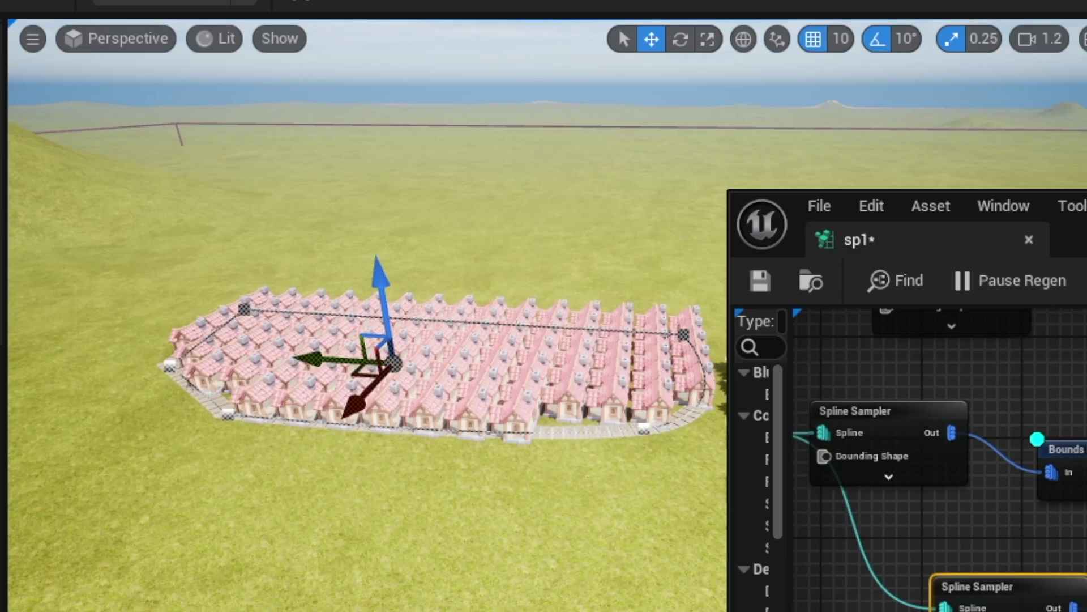
pyautogui.write('5')
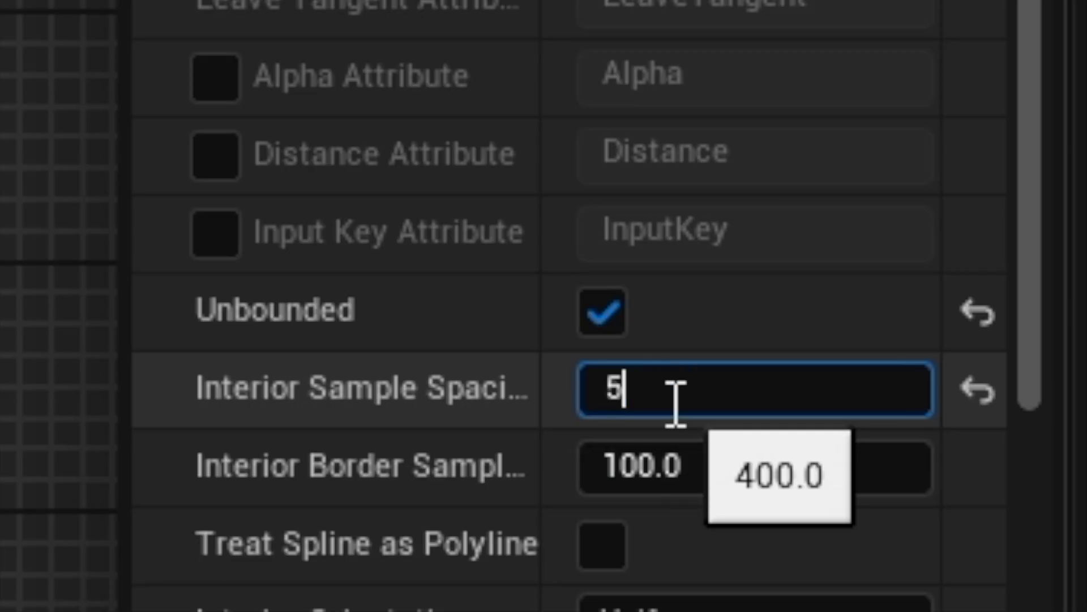
pyautogui.write('00')
pyautogui.press('Tab')
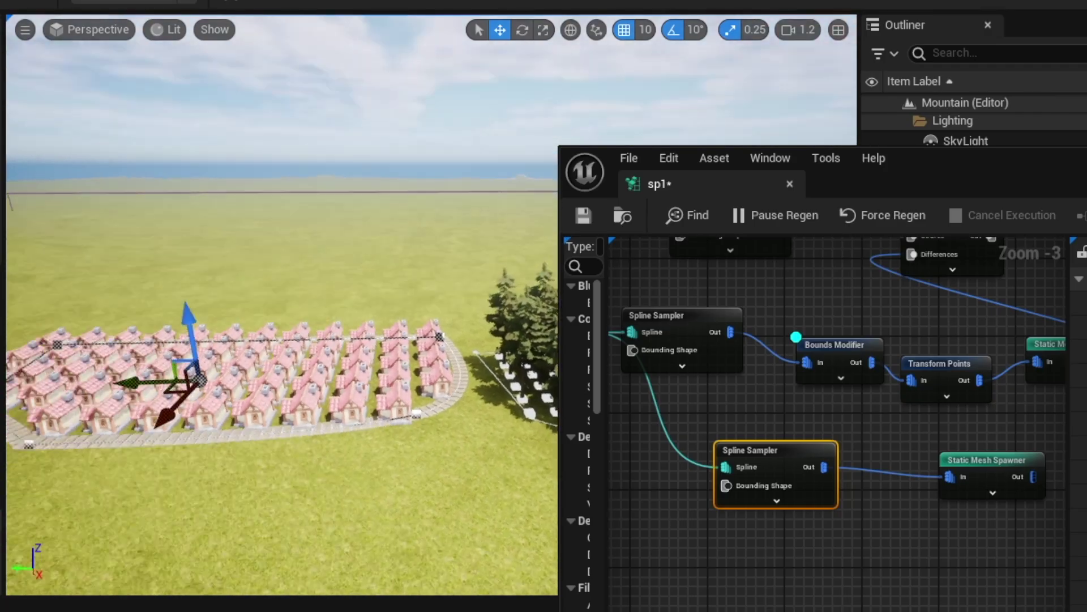
# Add a second mesh entry to the house Static Mesh Spawner and assign SM_House_03 as its static mesh.
pyautogui.moveTo(339, 397); pyautogui.dragTo(323, 464, button='right')
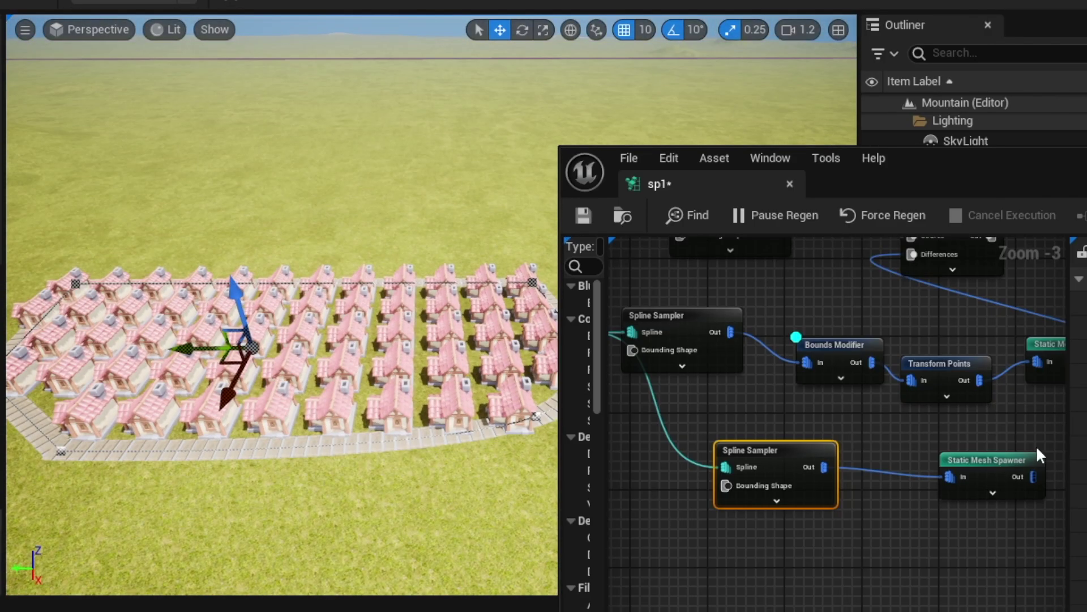
pyautogui.click(972, 471)
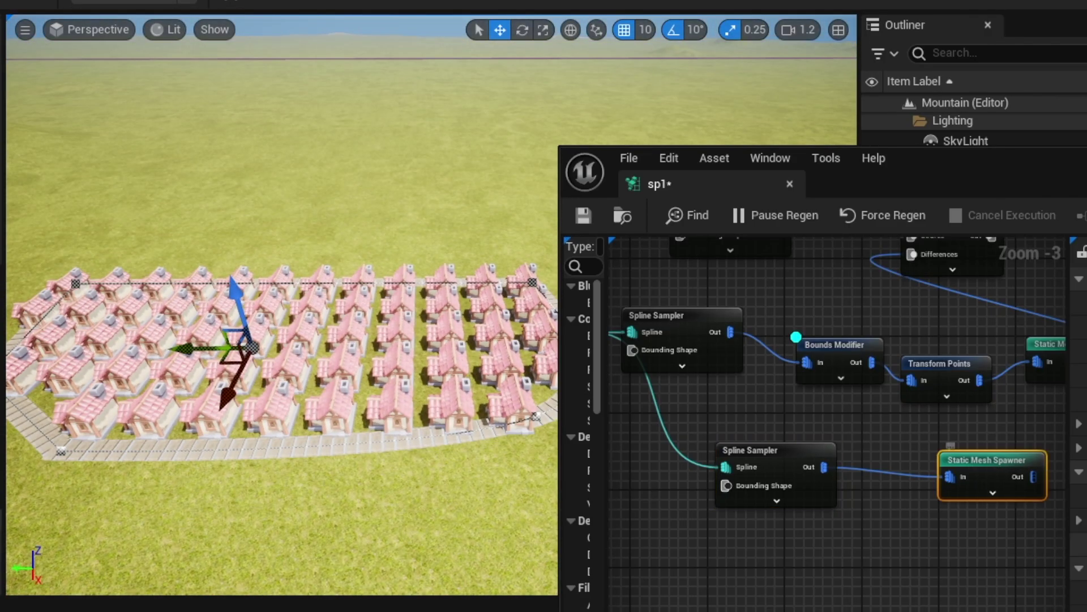
pyautogui.click(1035, 414)
pyautogui.click(871, 454)
pyautogui.click(879, 474)
pyautogui.click(1024, 516)
pyautogui.click(997, 339)
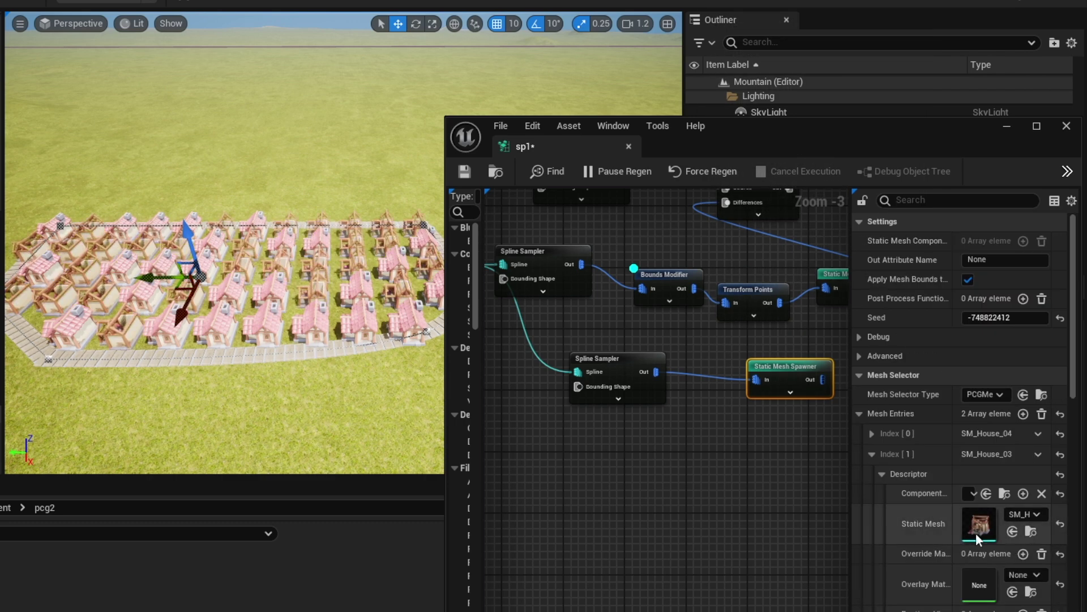
pyautogui.click(871, 454)
# Add a third mesh entry to the house Static Mesh Spawner and assign SM_House_02 as its static mesh.
pyautogui.click(1034, 413)
pyautogui.click(872, 474)
pyautogui.click(882, 494)
pyautogui.click(1024, 535)
pyautogui.write('hou')
pyautogui.click(963, 388)
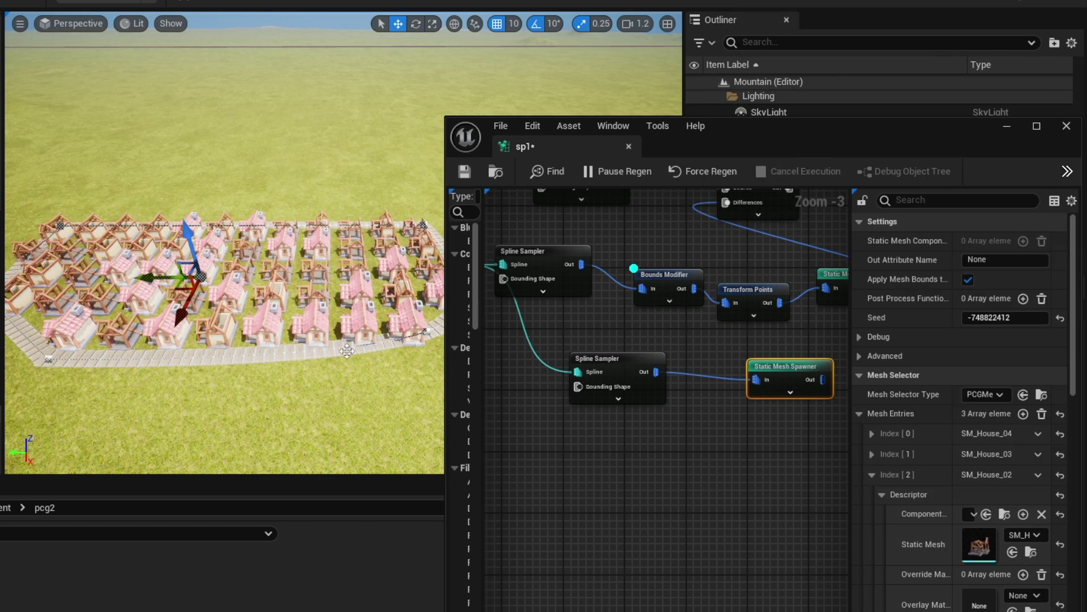
pyautogui.click(871, 475)
# Set the Weight of the SM_House_04 mesh entry to 5.
pyautogui.click(870, 454)
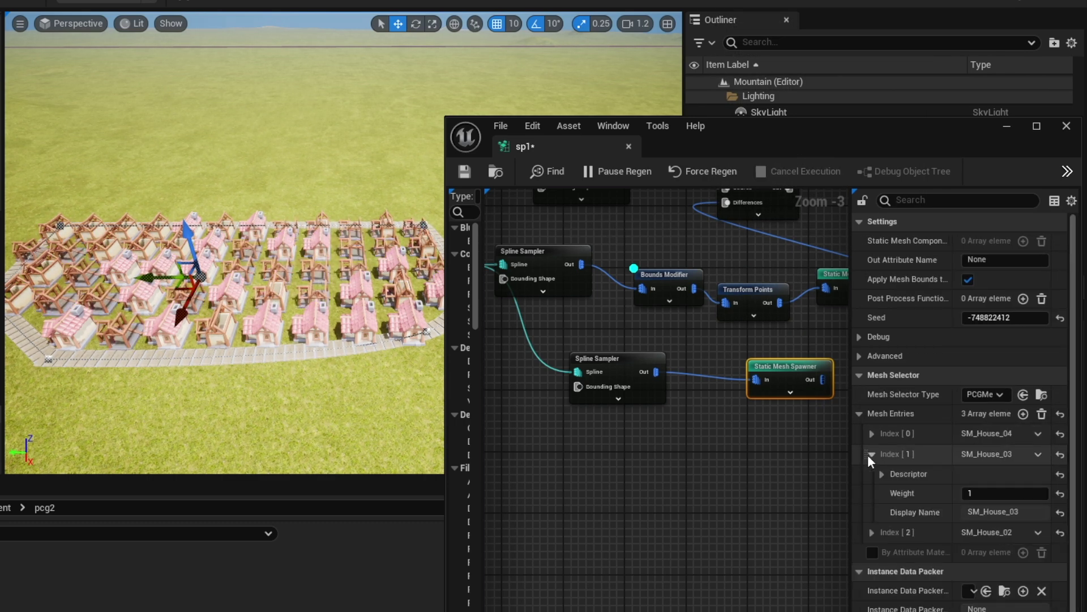
pyautogui.click(872, 434)
pyautogui.click(980, 470)
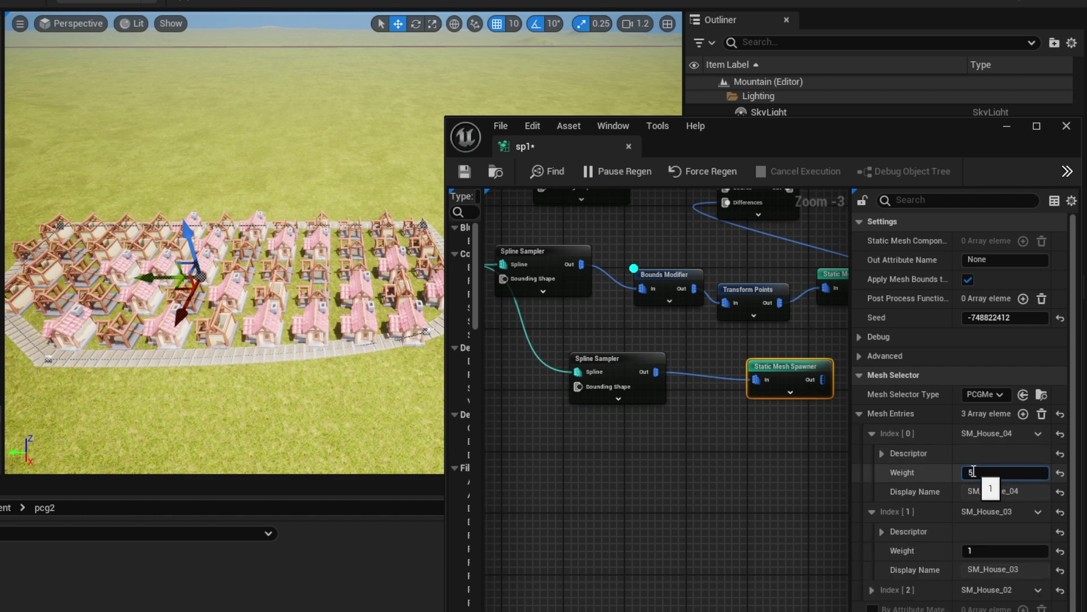
pyautogui.write('5')
pyautogui.press('Return')
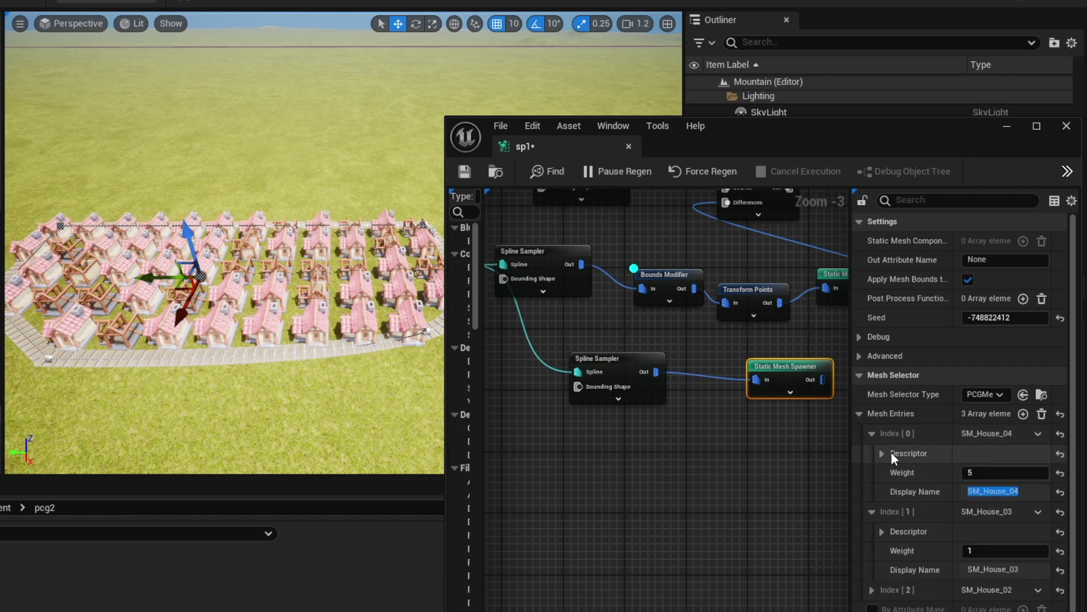
pyautogui.click(858, 414)
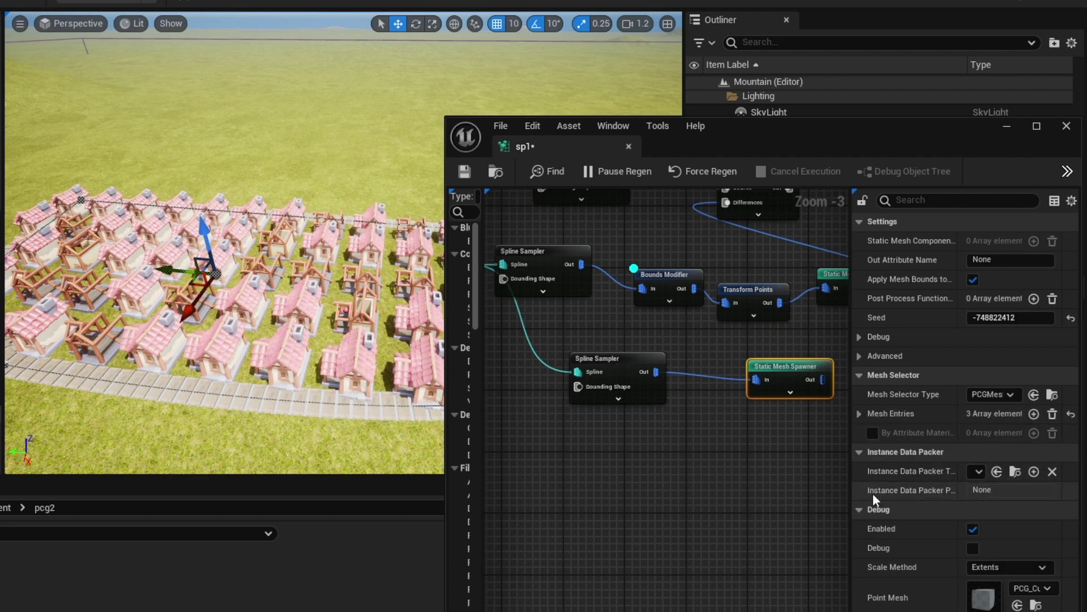
# Set the mesh entry Weight to 3 for SM_House_03 and to 10 for SM_House_04.
pyautogui.click(858, 414)
pyautogui.click(974, 492)
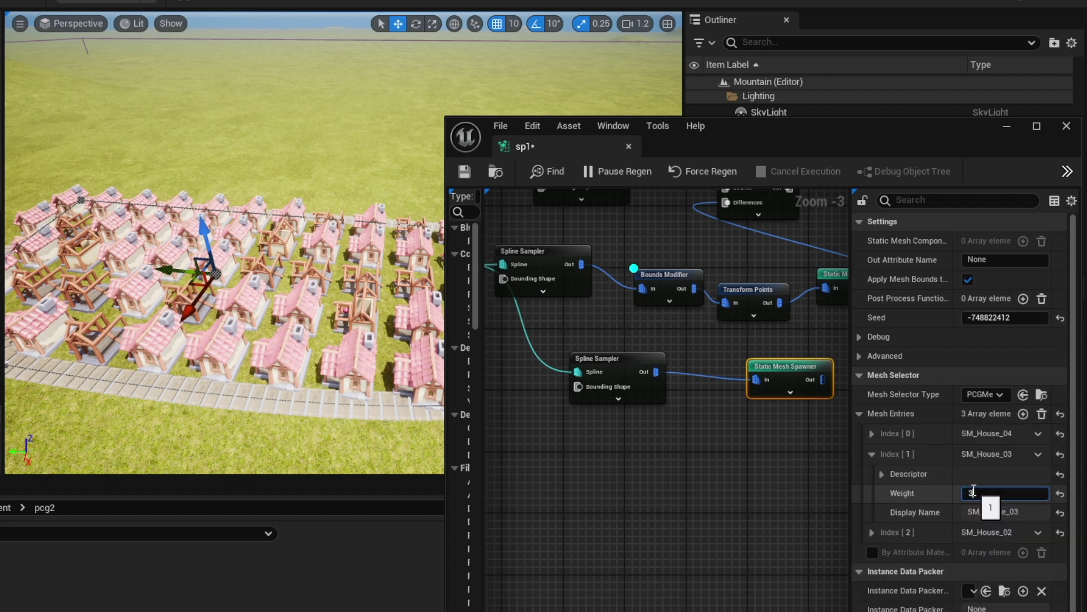
pyautogui.write('3')
pyautogui.press('Tab')
pyautogui.click(872, 433)
pyautogui.click(981, 473)
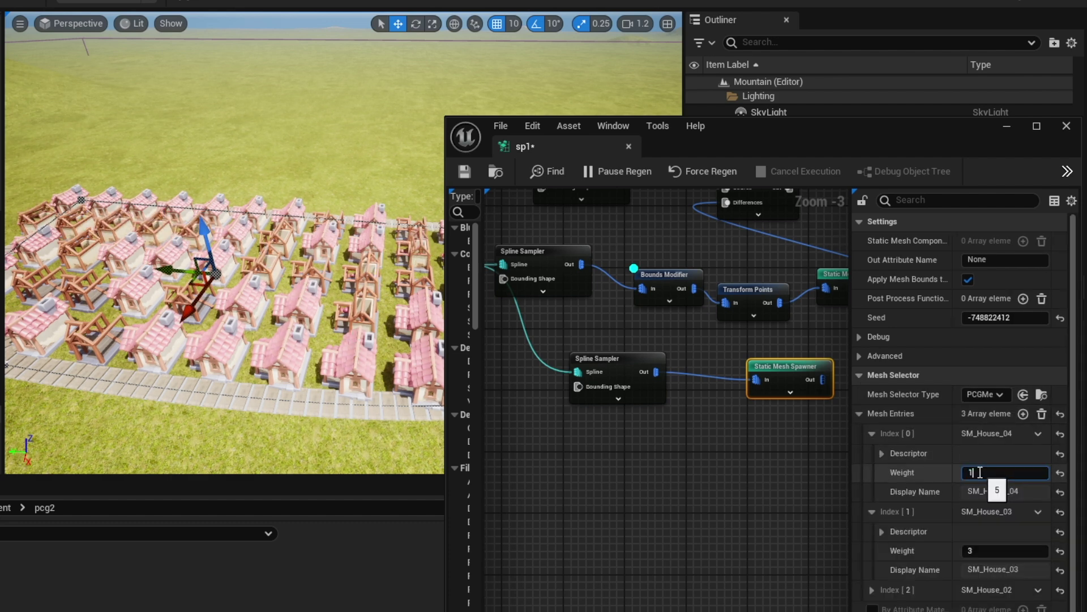
pyautogui.write('10')
pyautogui.press('Return')
# Insert a Transform Points node between the interior Spline Sampler and the house Static Mesh Spawner, replacing their direct connection.
pyautogui.rightClick(705, 407)
pyautogui.write('tra')
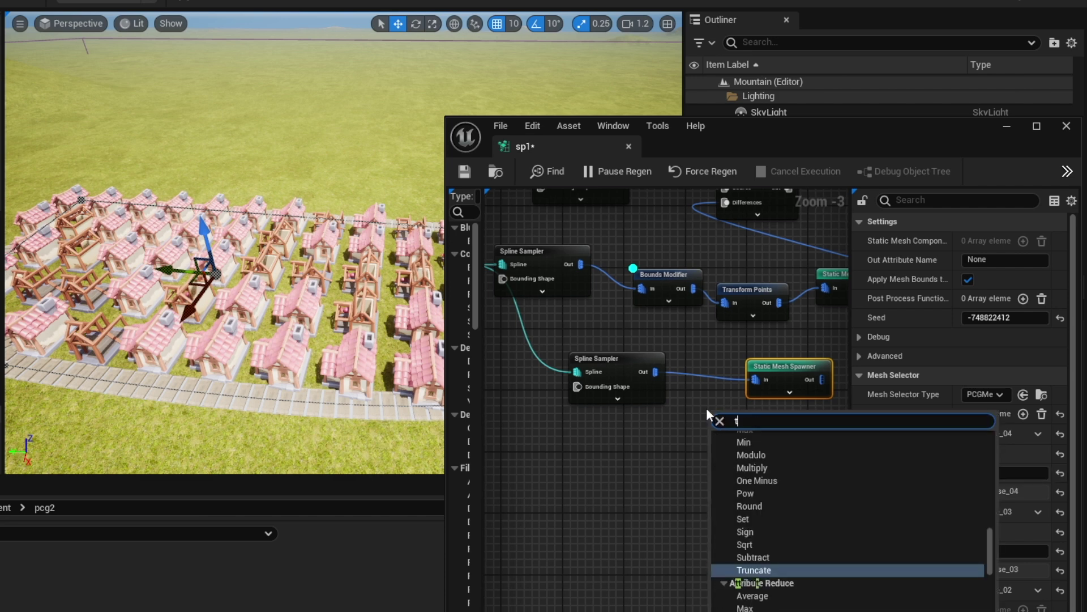
pyautogui.write('ns')
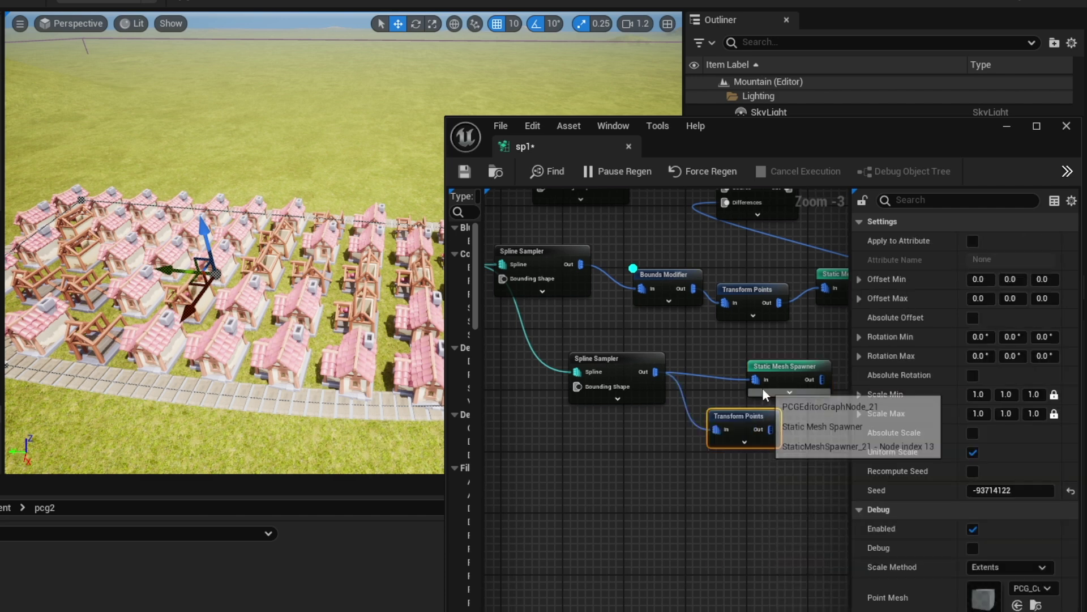
pyautogui.keyDown('alt'); pyautogui.click(738, 378); pyautogui.keyUp('alt')
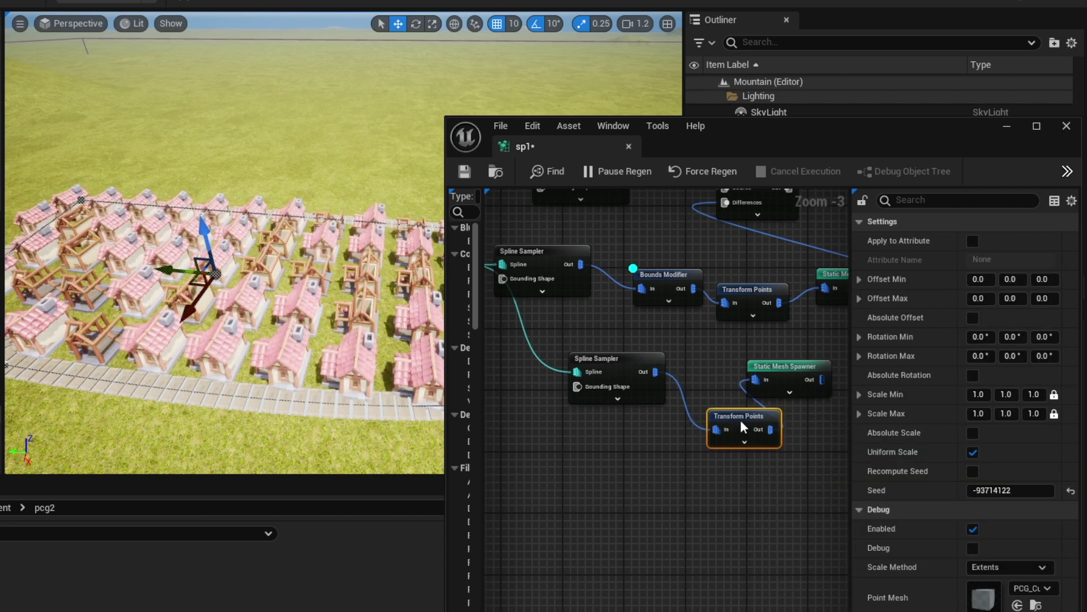
pyautogui.moveTo(740, 421); pyautogui.dragTo(717, 417)
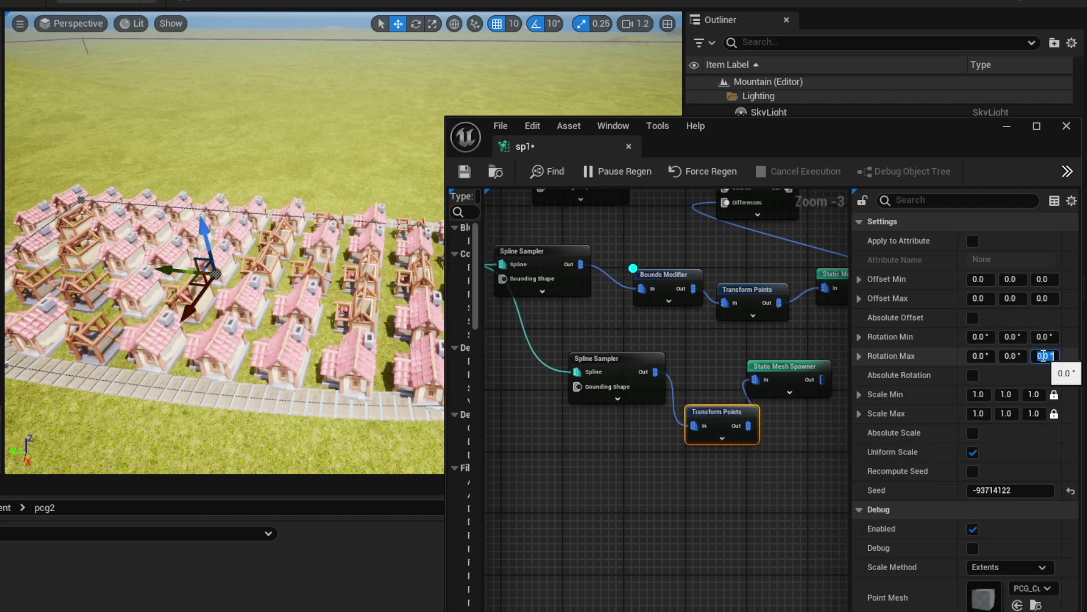
# Set the new Transform Points node's Rotation Max to 90° on the Z axis.
pyautogui.write('90')
pyautogui.press('Return')
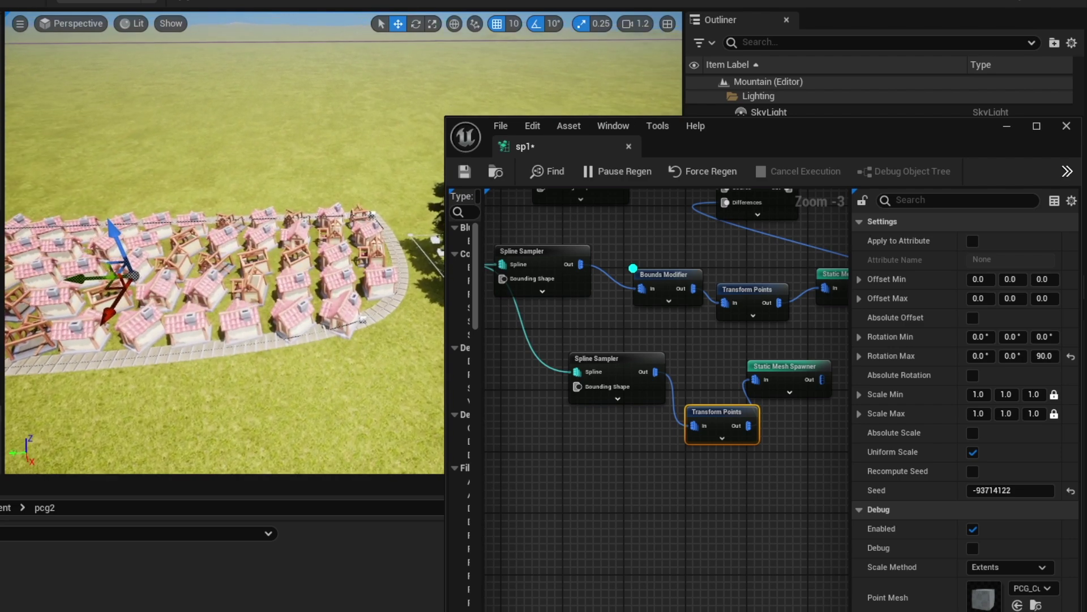
pyautogui.moveTo(227, 283); pyautogui.dragTo(285, 260, button='right')
# Connect the house Static Mesh Spawner's output to the Difference node's Differences input and move the path spline with its houses against the trees.
pyautogui.moveTo(670, 334); pyautogui.dragTo(617, 375, button='right')
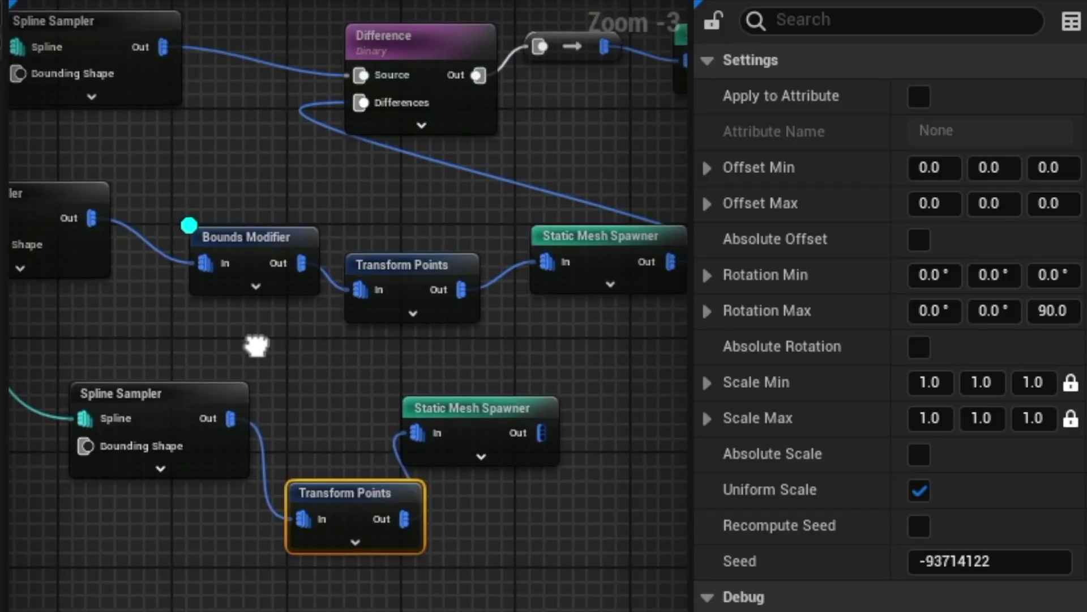
pyautogui.moveTo(541, 433); pyautogui.dragTo(366, 102)
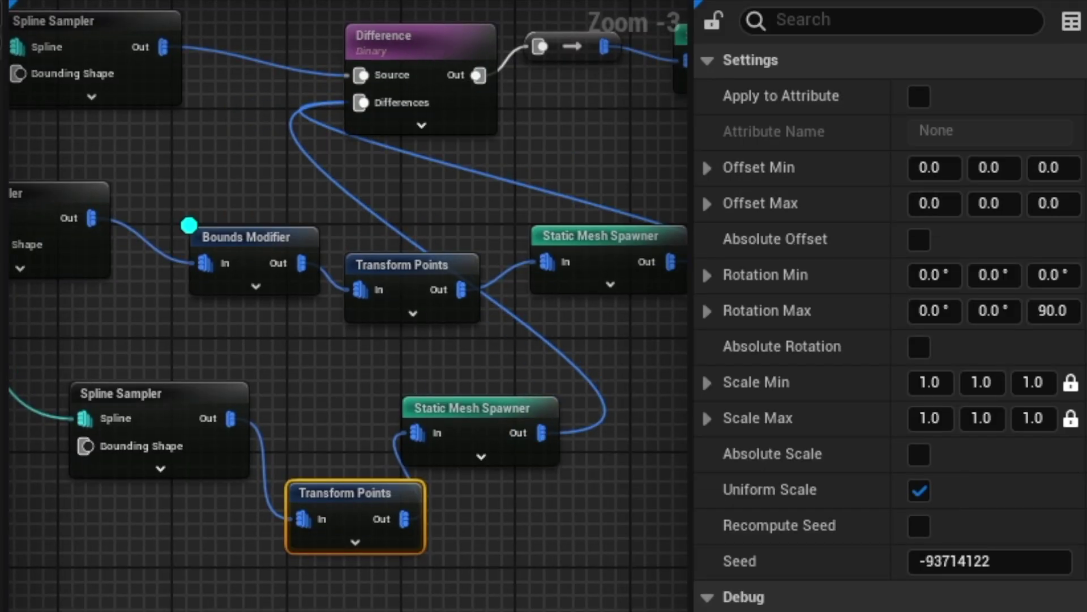
pyautogui.moveTo(285, 259)
pyautogui.mouseDown(button='right')
pyautogui.moveTo(316, 272)
pyautogui.moveTo(300, 260)
pyautogui.mouseUp(button='right')
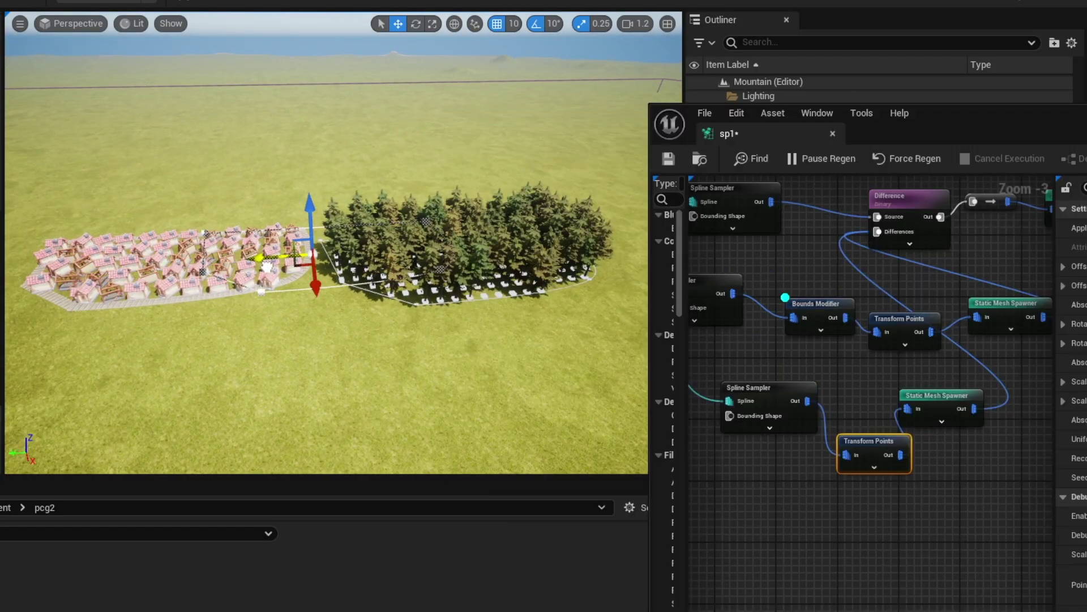
pyautogui.moveTo(272, 259); pyautogui.dragTo(300, 270, button='right')
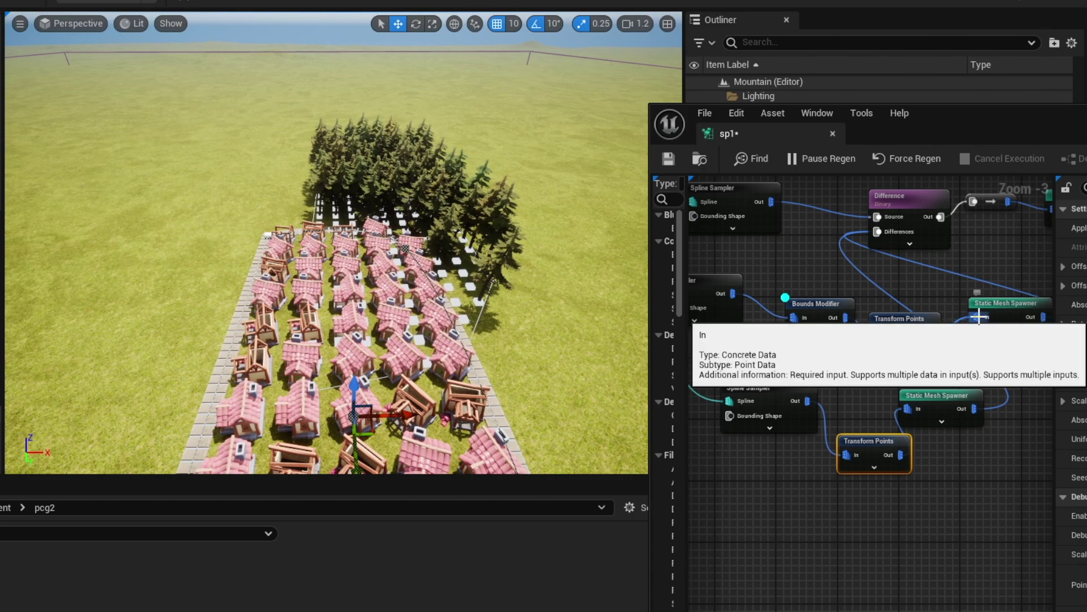
# Disconnect the input of the path branch's Static Mesh Spawner and inspect where the houses meet the trees from several angles.
pyautogui.keyDown('alt'); pyautogui.click(978, 317); pyautogui.keyUp('alt')
pyautogui.click(810, 306)
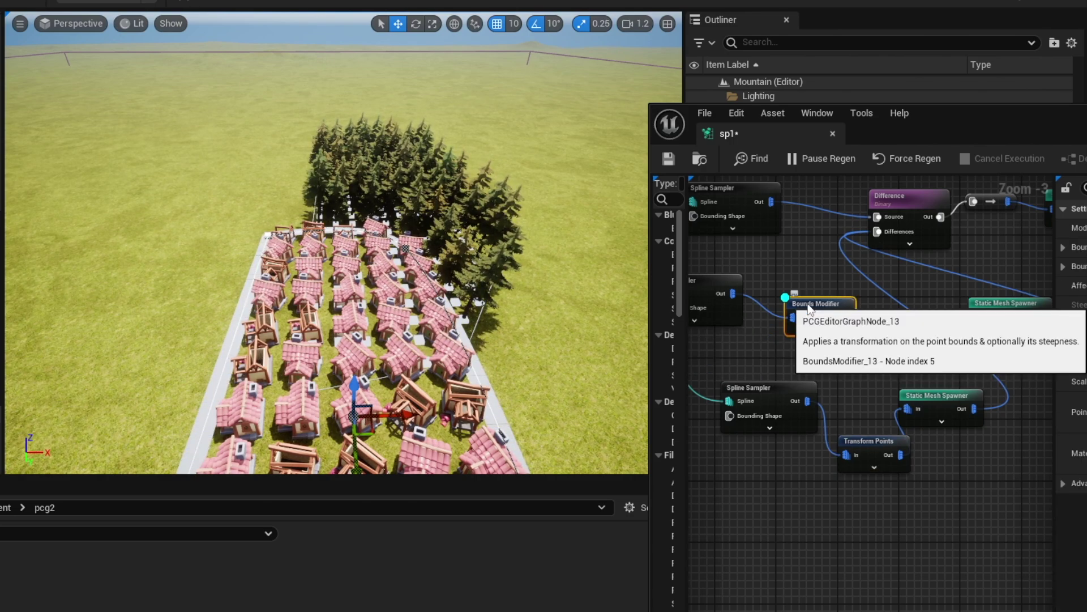
pyautogui.moveTo(397, 255); pyautogui.dragTo(315, 238, button='right')
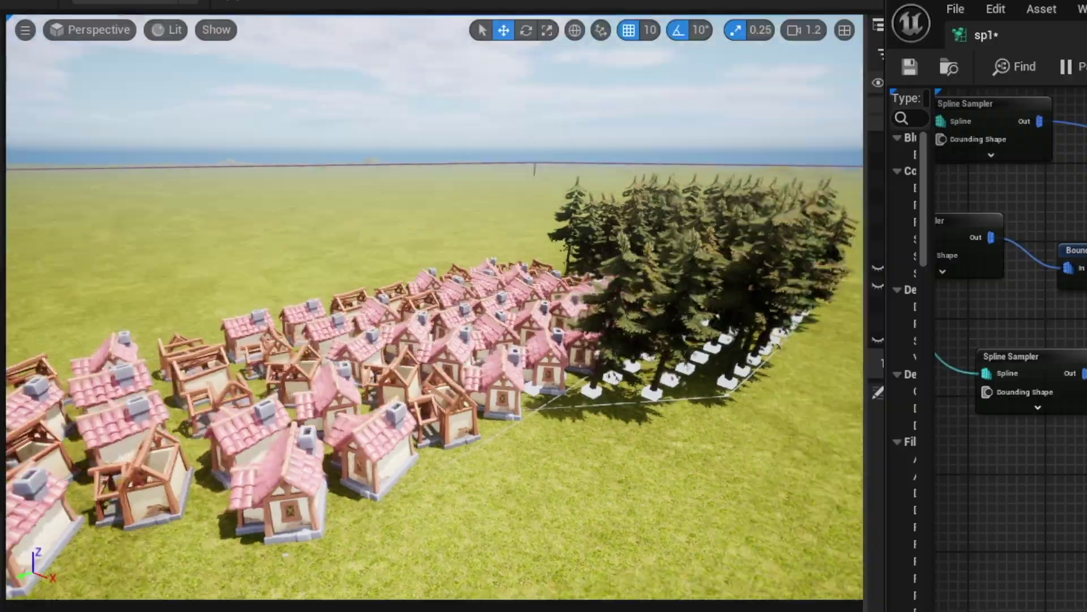
pyautogui.moveTo(343, 243); pyautogui.dragTo(691, 238, button='right')
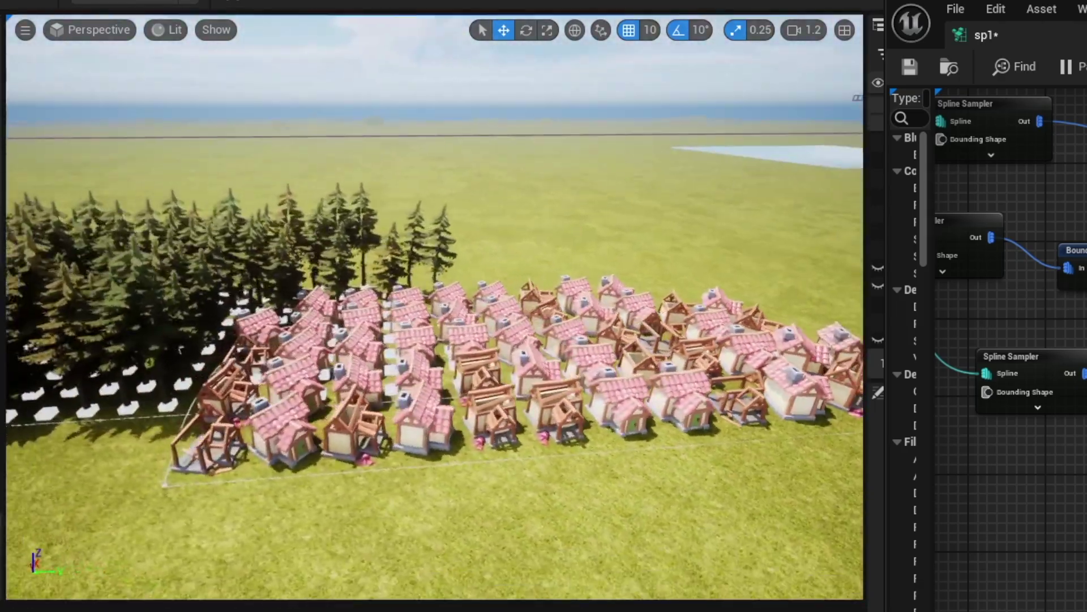
pyautogui.moveTo(314, 249); pyautogui.dragTo(315, 248, button='right')
pyautogui.press('s')
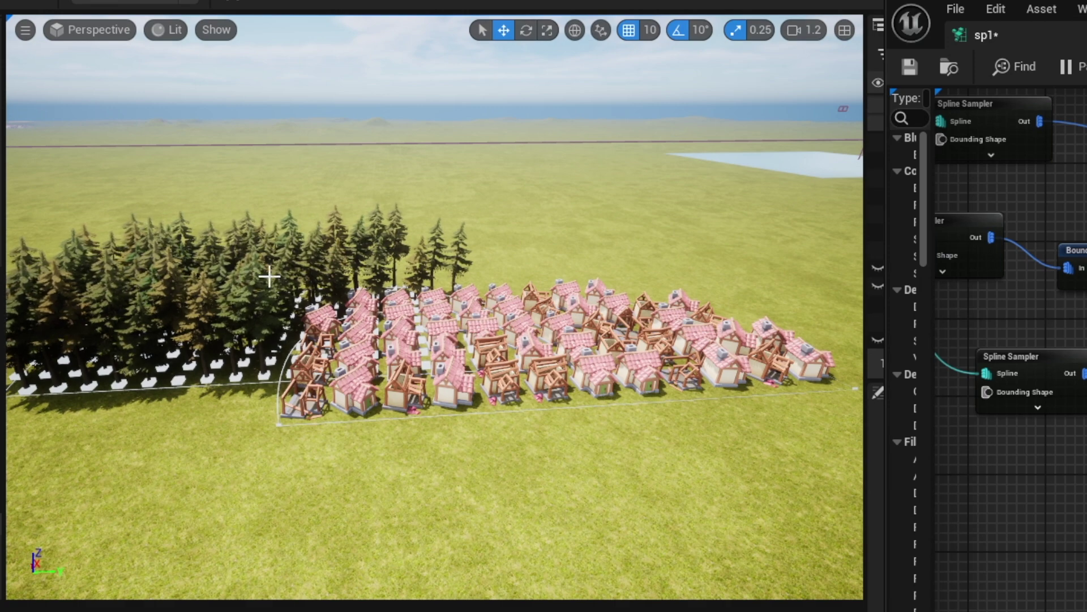
pyautogui.moveTo(269, 277); pyautogui.dragTo(249, 278, button='right')
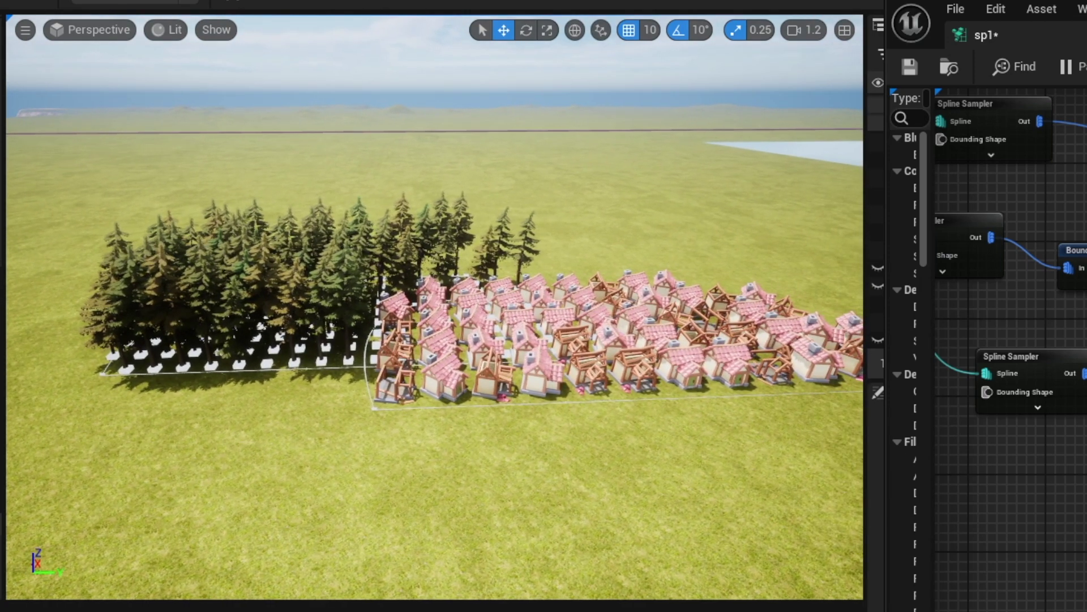